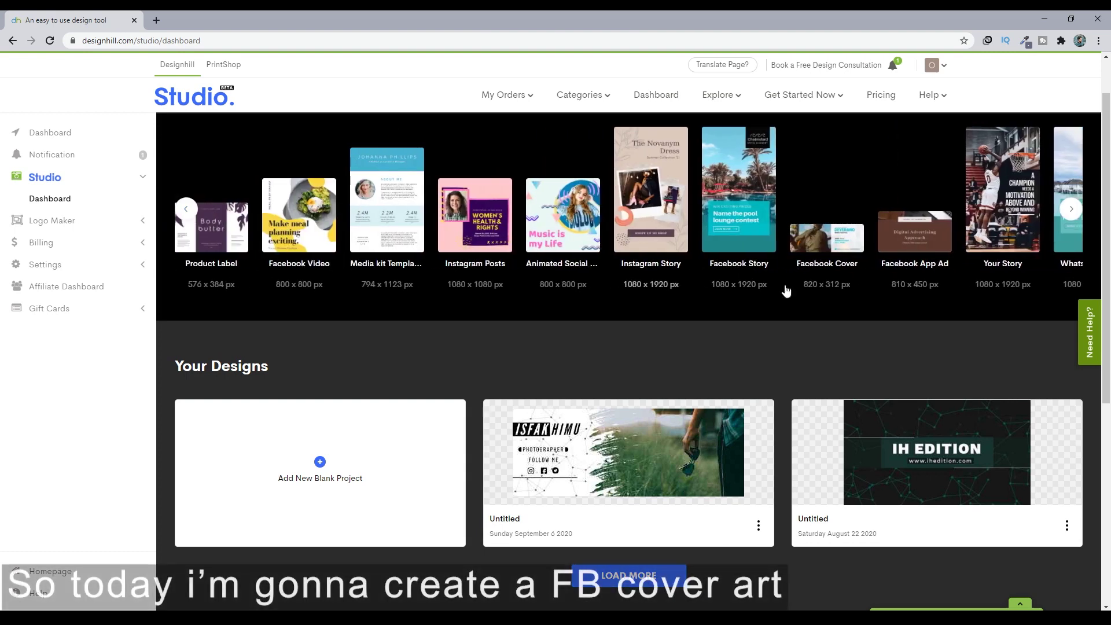
- Start a blank 820 × 312 Facebook Cover design and show the previously uploaded images
click(830, 251)
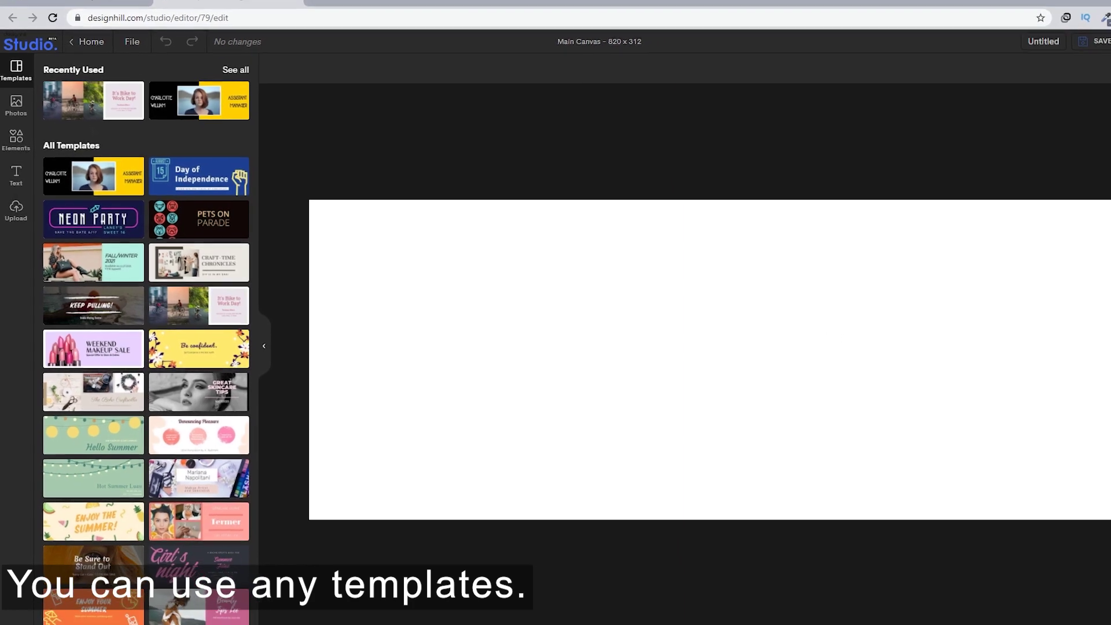
click(16, 209)
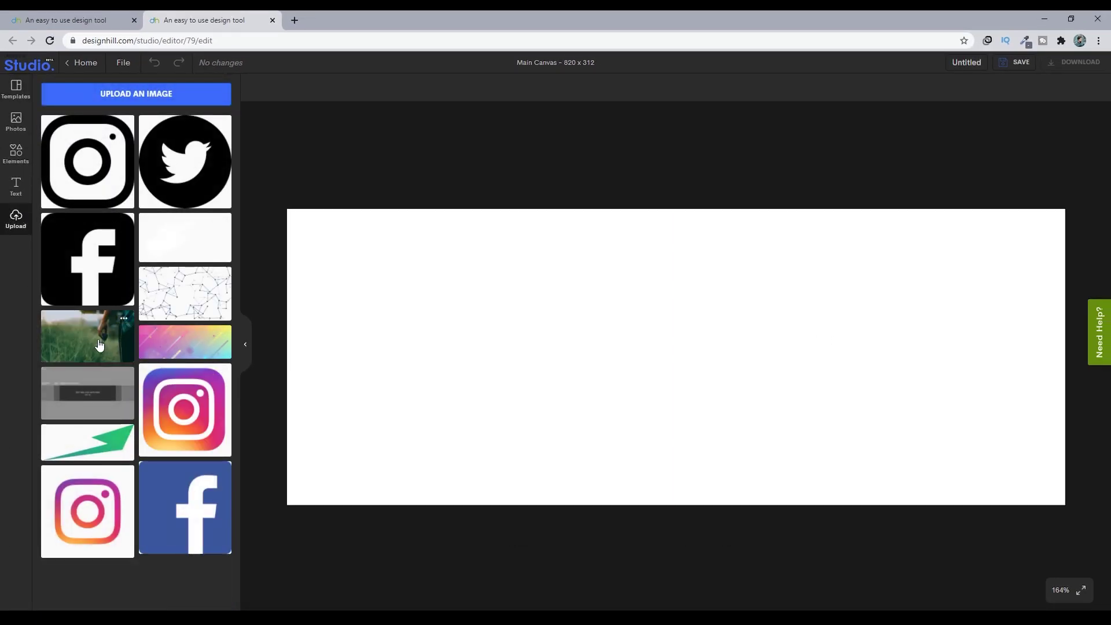
- Add the grass photo and size it to full cover height, about 554 × 311, flush right
click(99, 345)
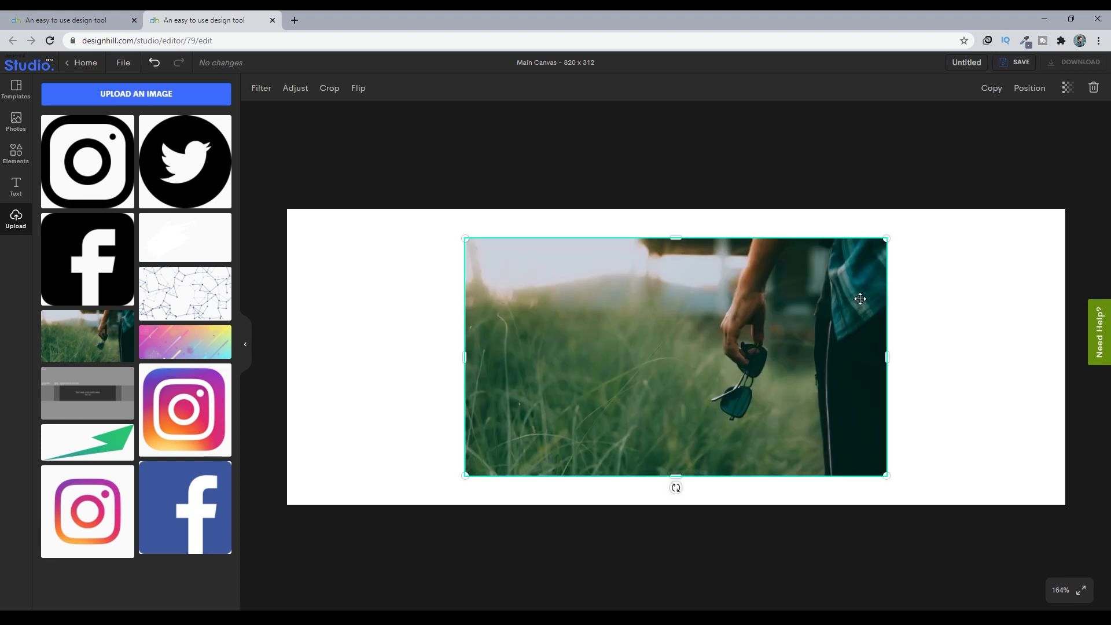
drag(890, 240, 937, 204)
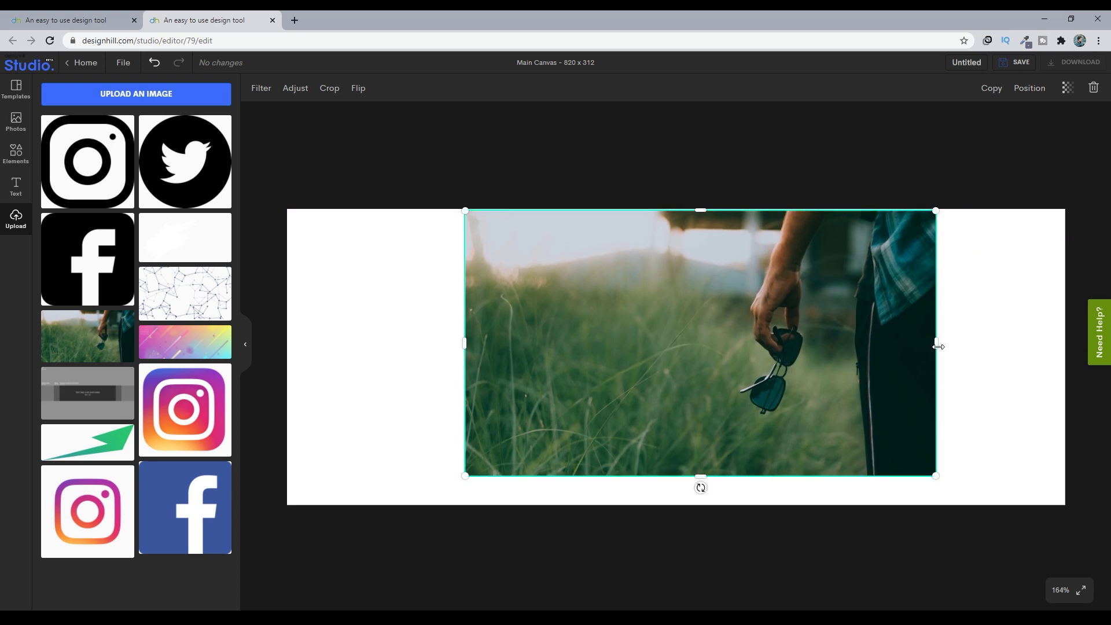
drag(936, 476, 987, 506)
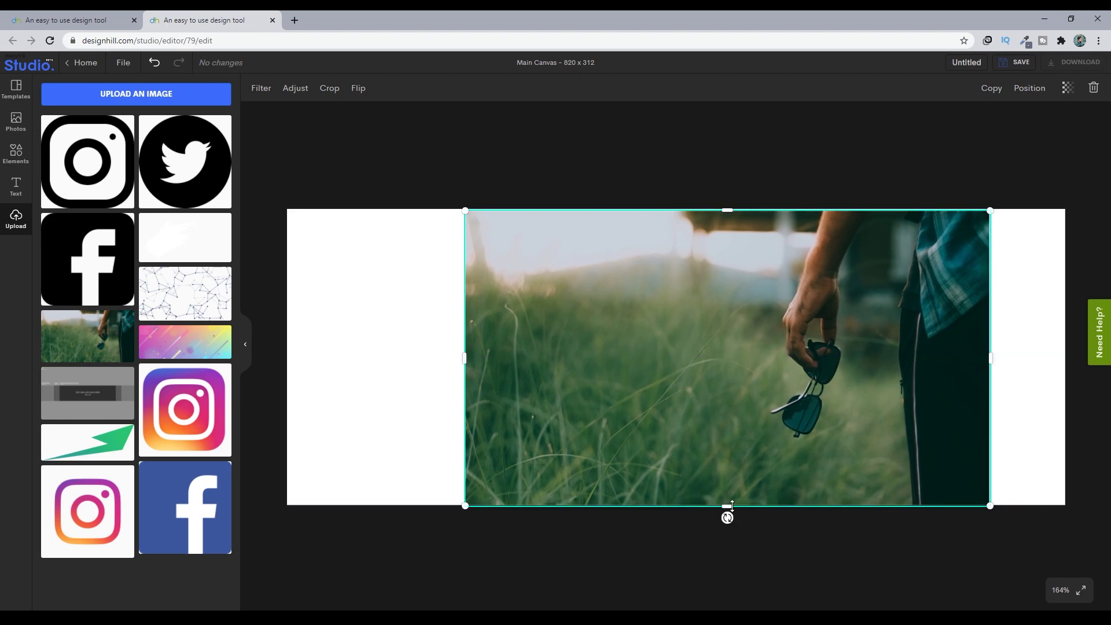
drag(732, 506, 734, 512)
drag(991, 358, 994, 324)
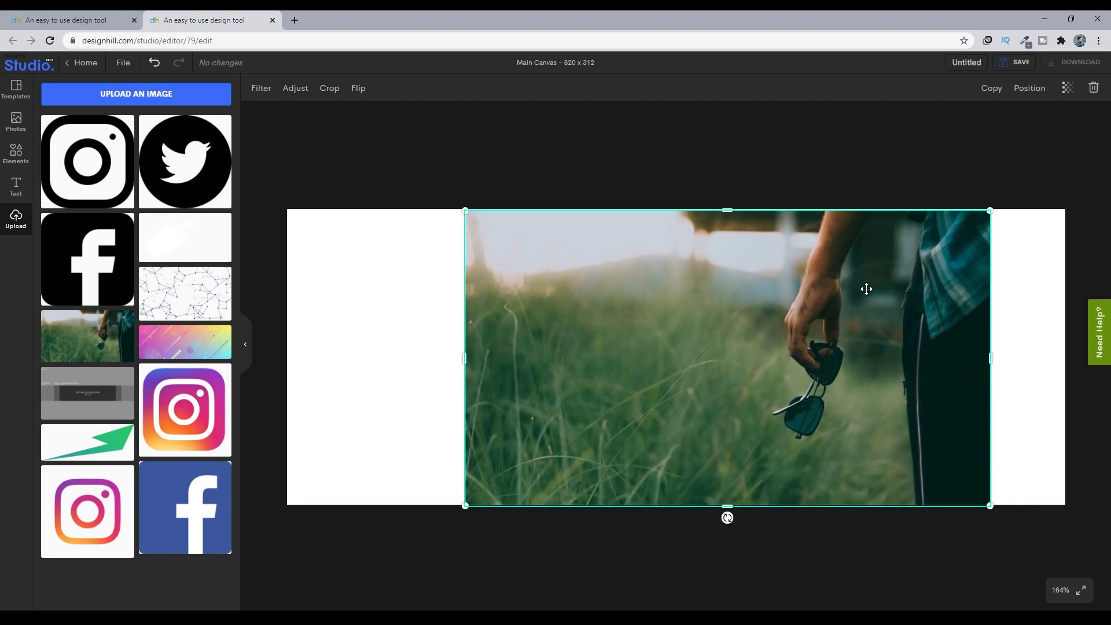
drag(866, 288, 940, 290)
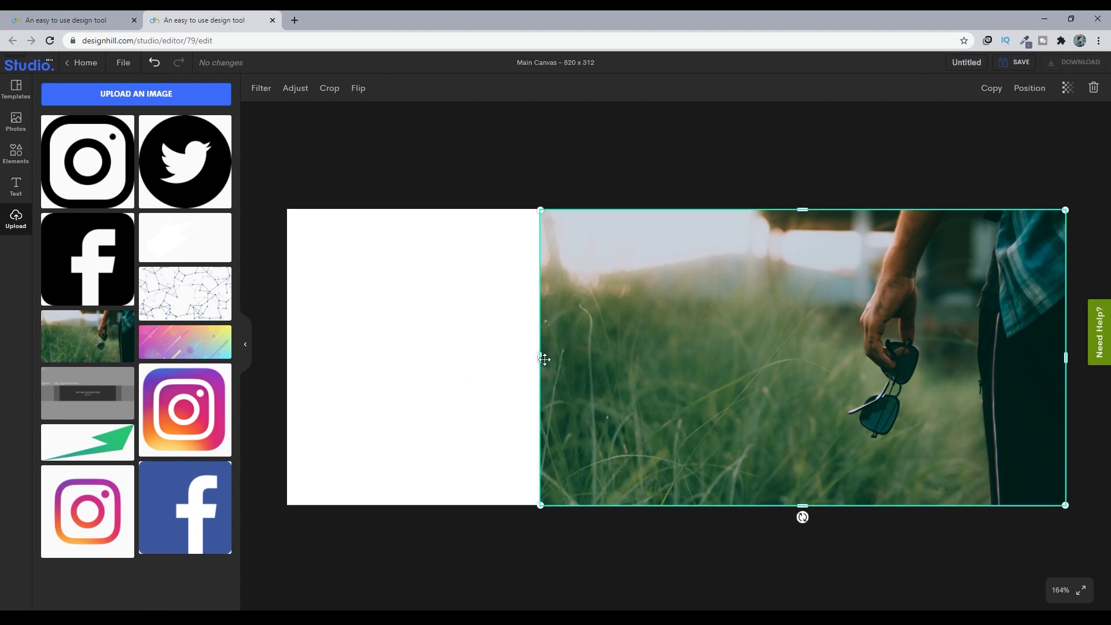
drag(538, 360, 537, 360)
drag(537, 504, 539, 509)
mouse_move(538, 351)
mouse_down()
mouse_move(573, 363)
mouse_move(533, 365)
mouse_move(541, 368)
mouse_up()
drag(544, 510, 542, 511)
click(284, 171)
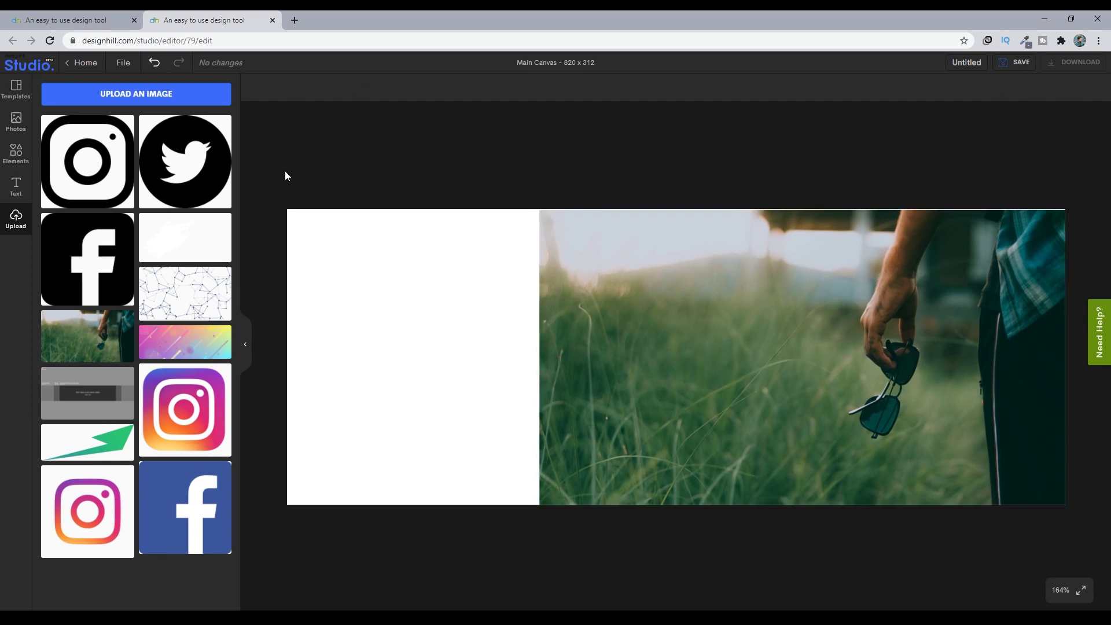
- Add the MORNING MOTIVATION text template to the cover
click(853, 421)
click(487, 211)
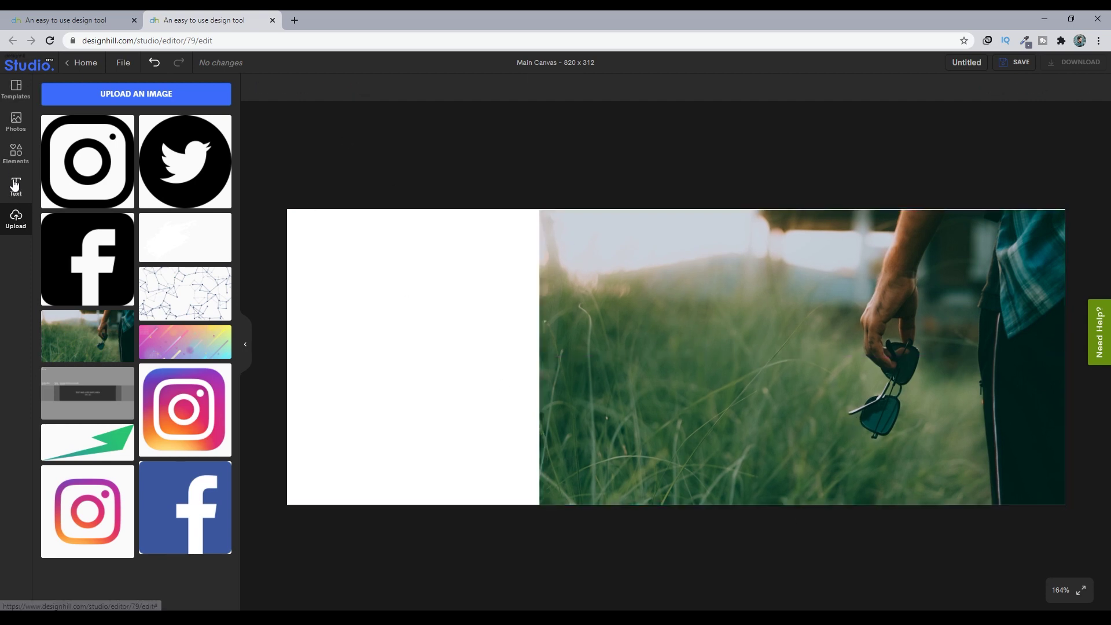
click(15, 186)
scroll(134, 436, down, 10)
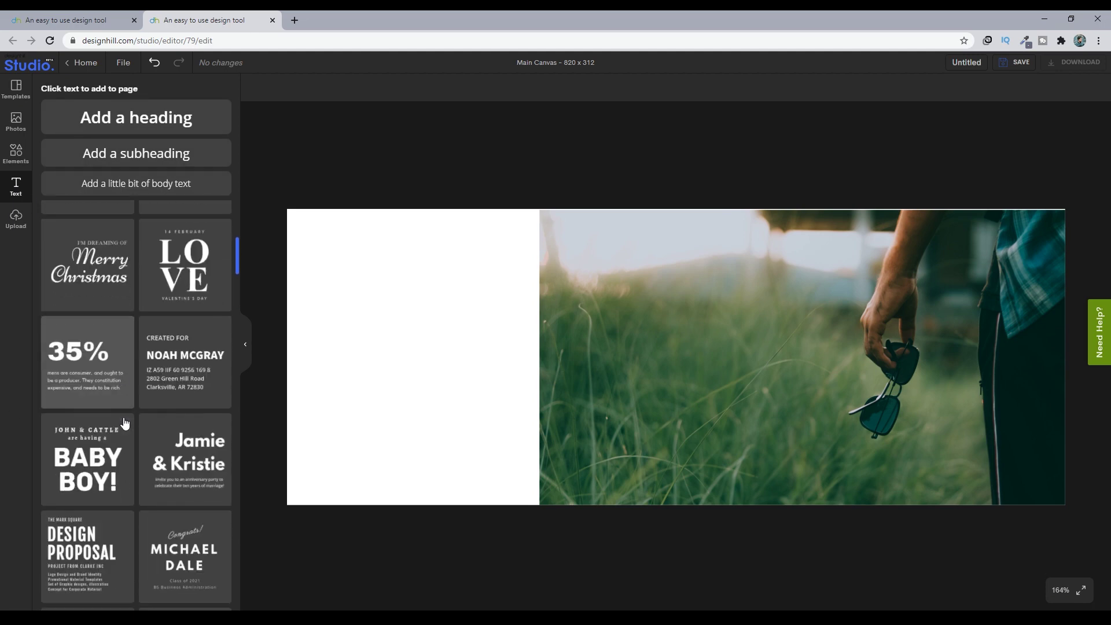
scroll(139, 428, up, 10)
click(81, 280)
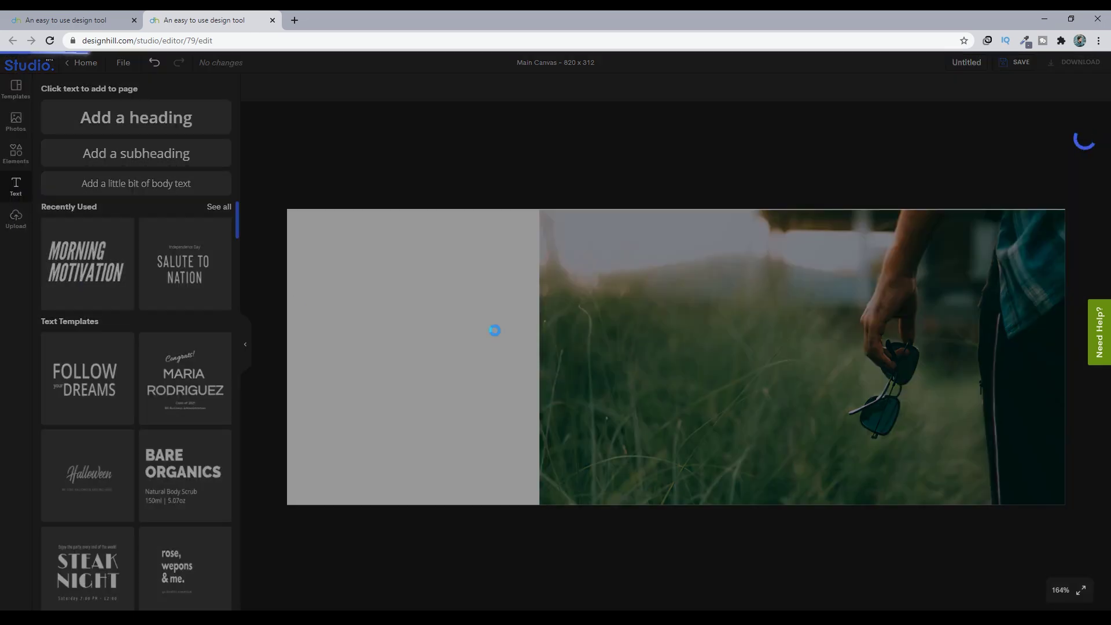
click(646, 322)
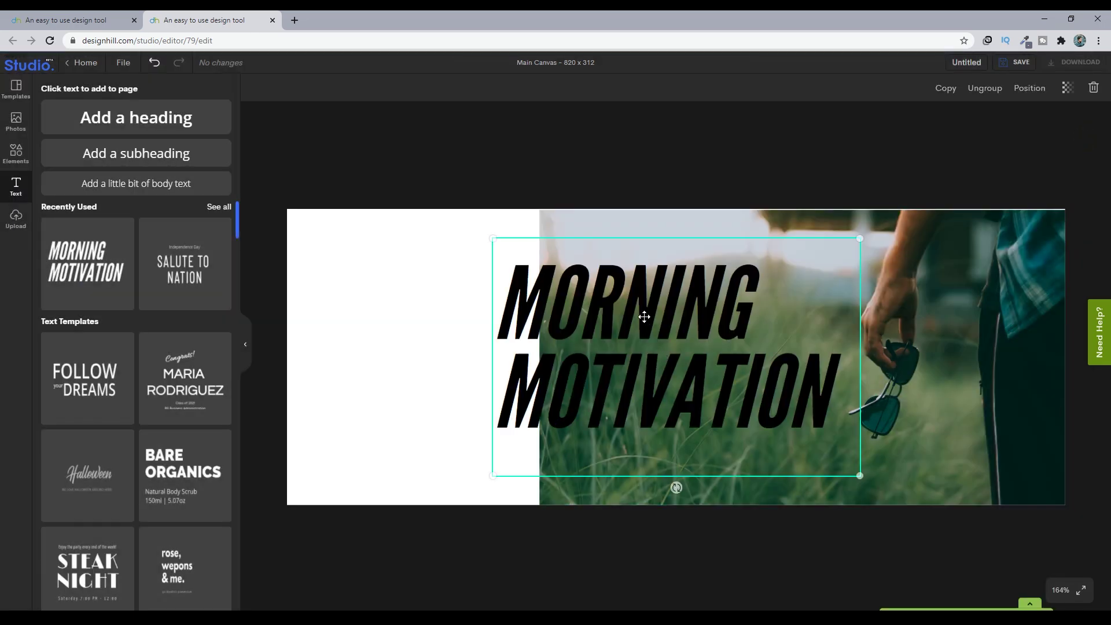
click(699, 350)
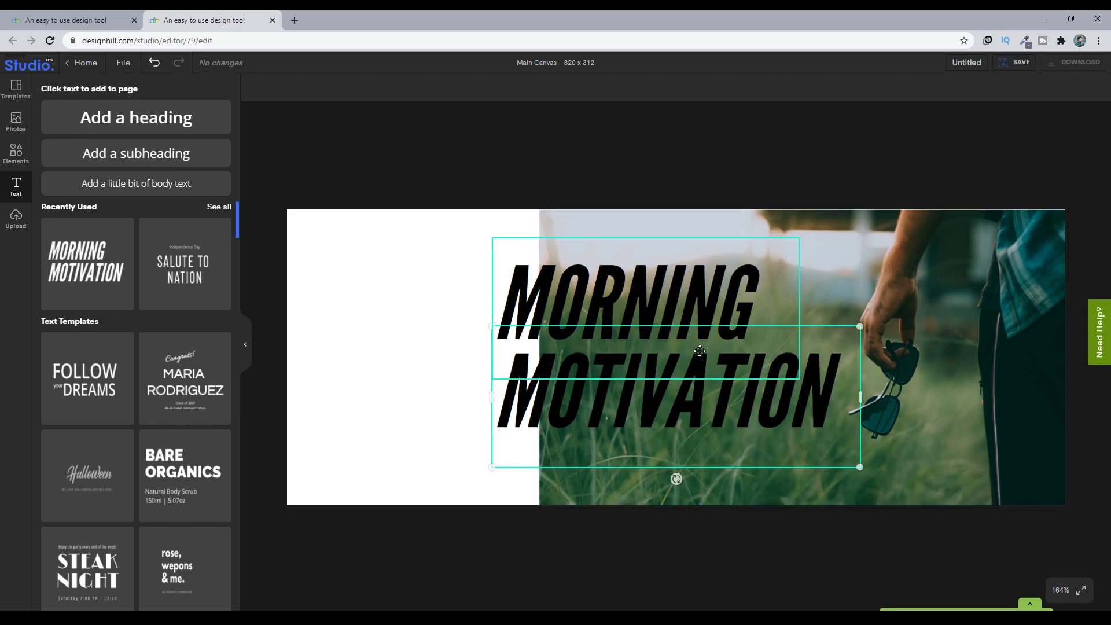
click(650, 386)
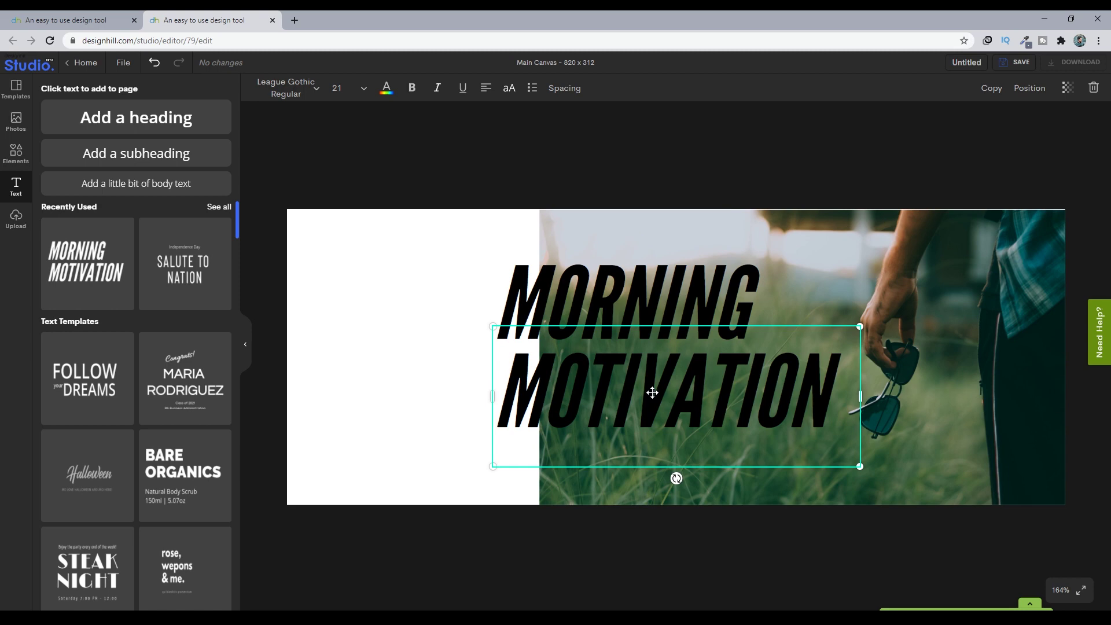
drag(652, 393, 422, 306)
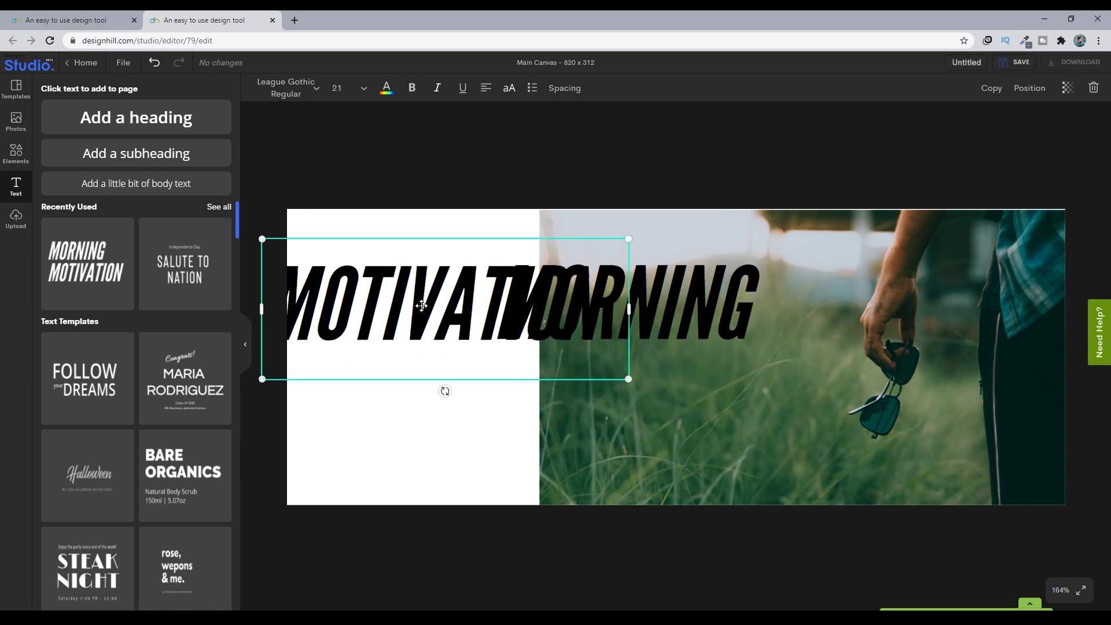
double_click(422, 306)
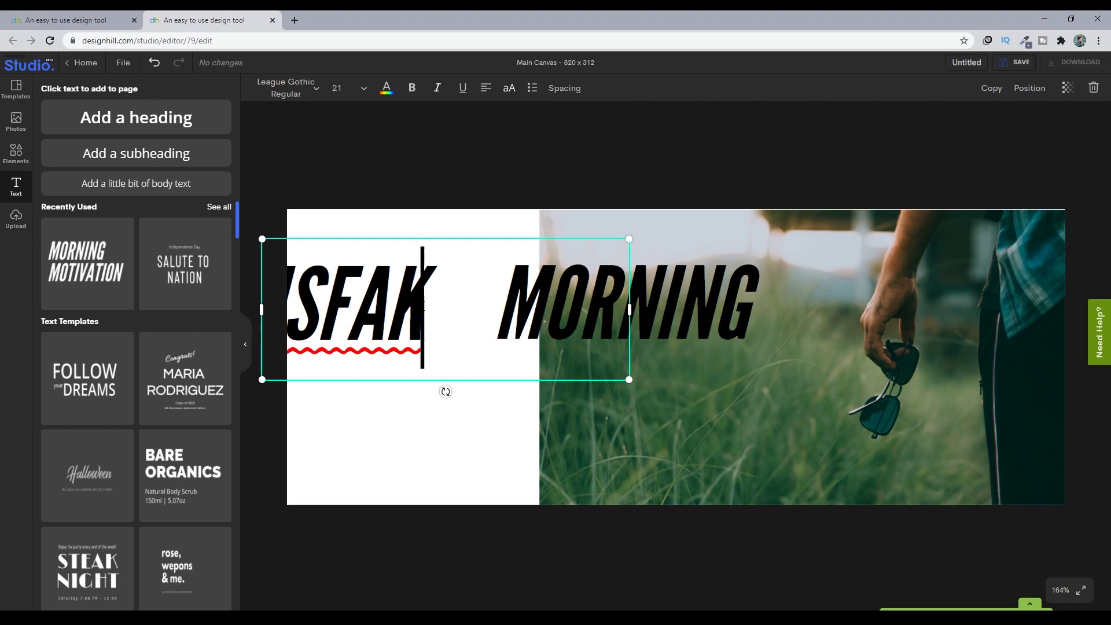
drag(629, 380, 485, 336)
drag(440, 283, 465, 291)
click(627, 309)
drag(798, 380, 731, 340)
double_click(669, 289)
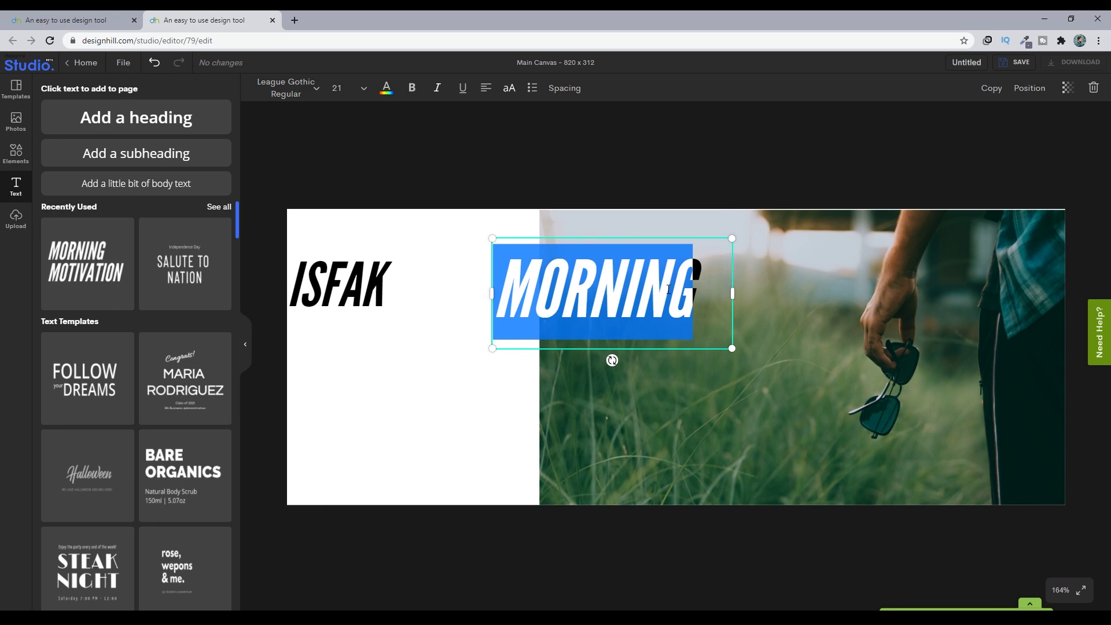
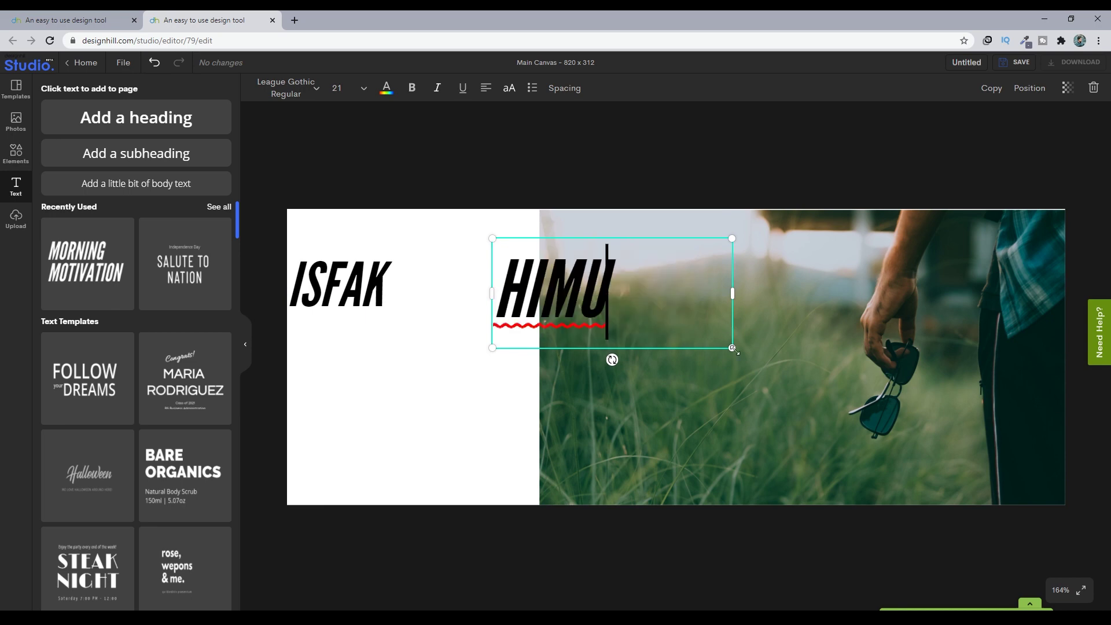
drag(732, 349, 665, 318)
drag(549, 285, 435, 295)
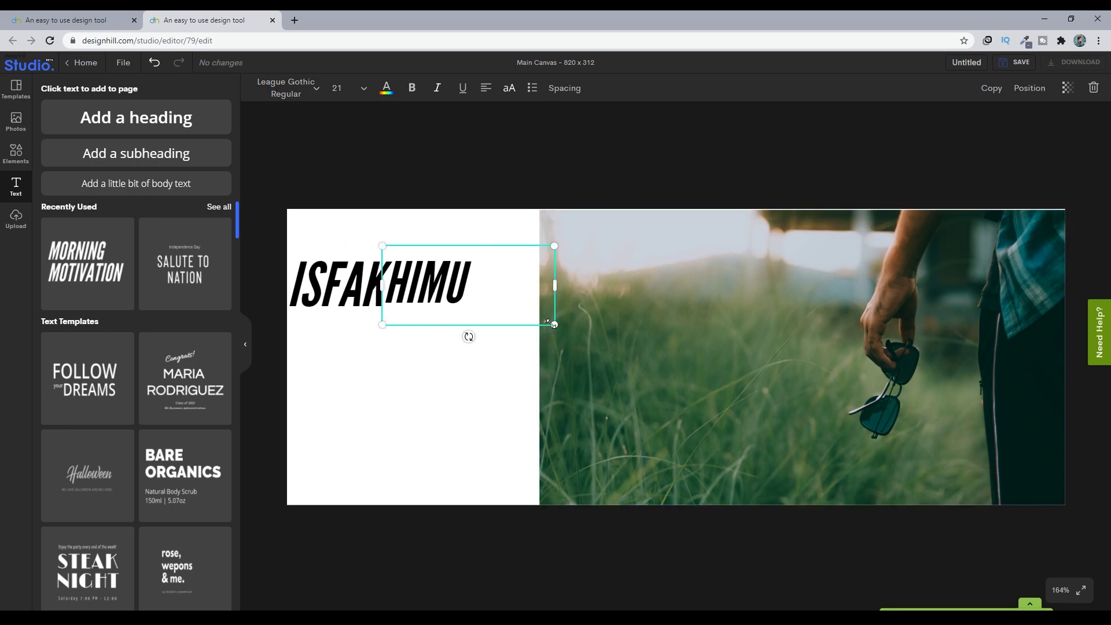
- Resize the name text boxes and align the first word with the left edge
drag(551, 323, 564, 326)
drag(444, 284, 411, 290)
click(440, 281)
drag(564, 288, 428, 288)
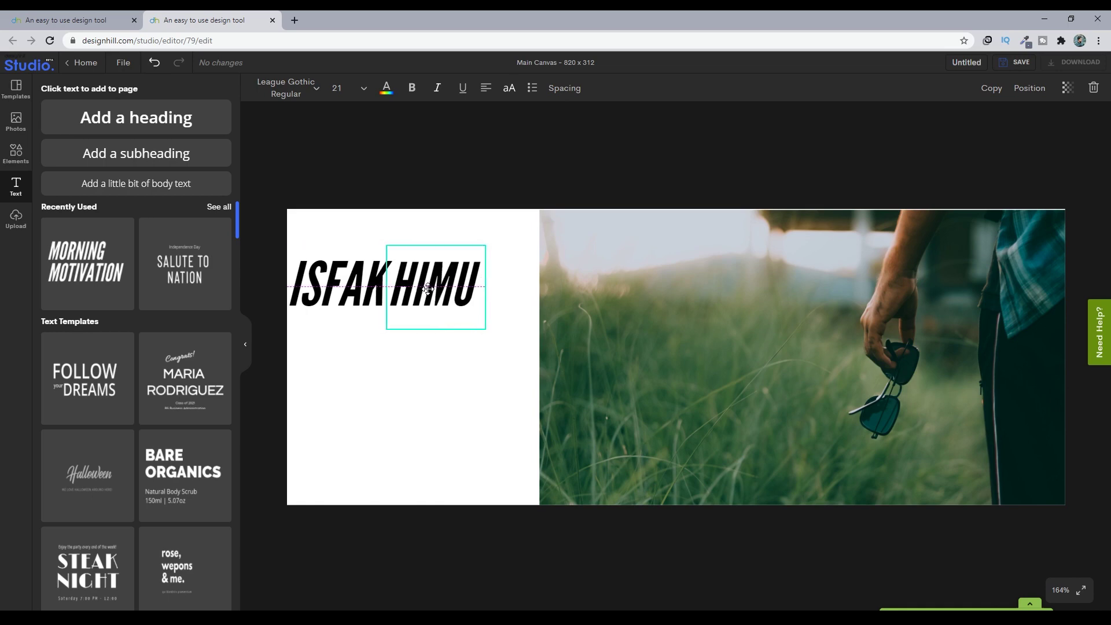
- Set the second name word's letter spacing to 110, widening its box to stay on one line
double_click(428, 290)
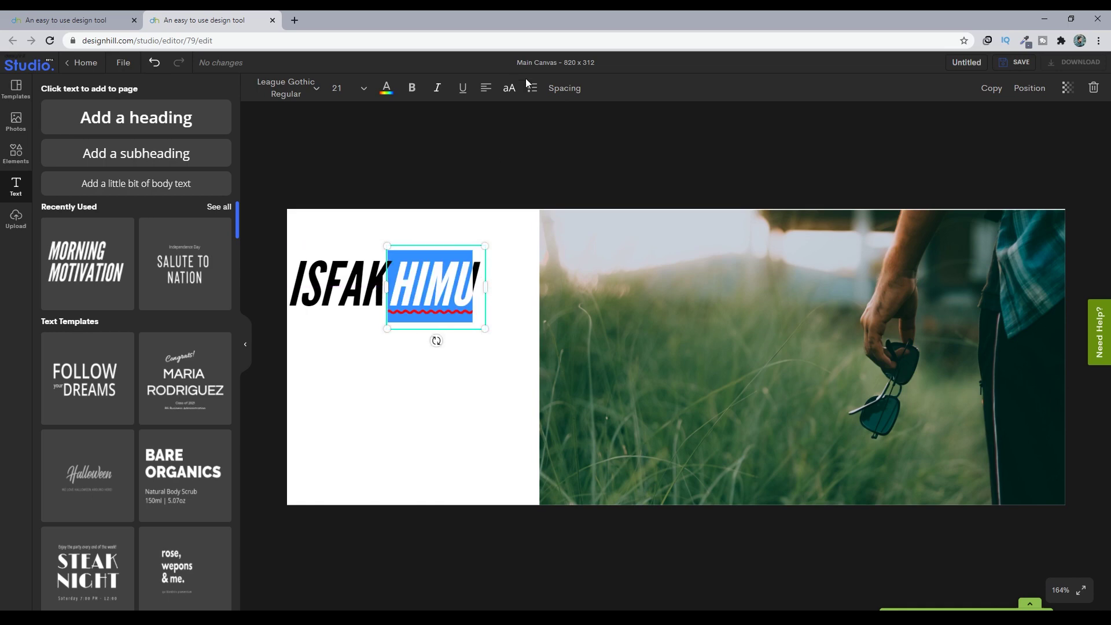
click(535, 89)
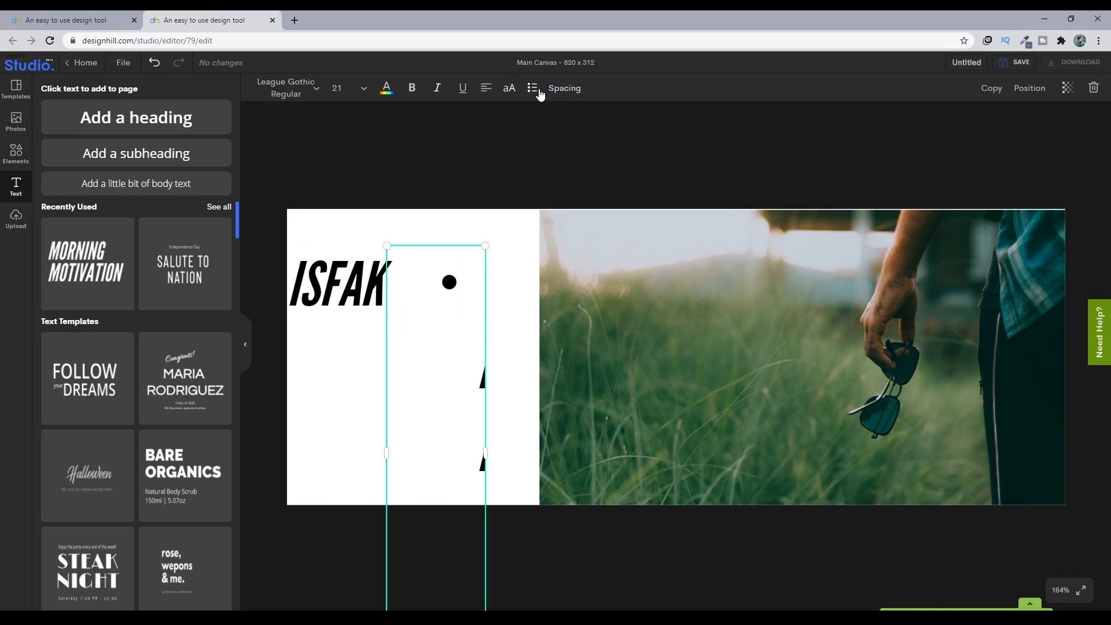
click(154, 63)
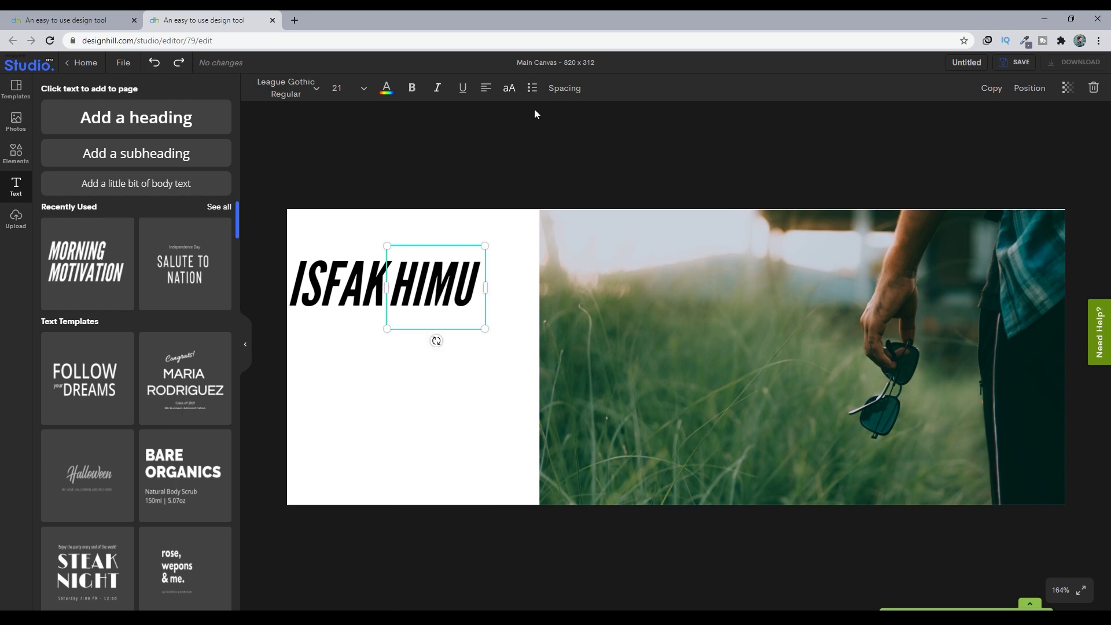
click(555, 88)
drag(645, 122, 677, 131)
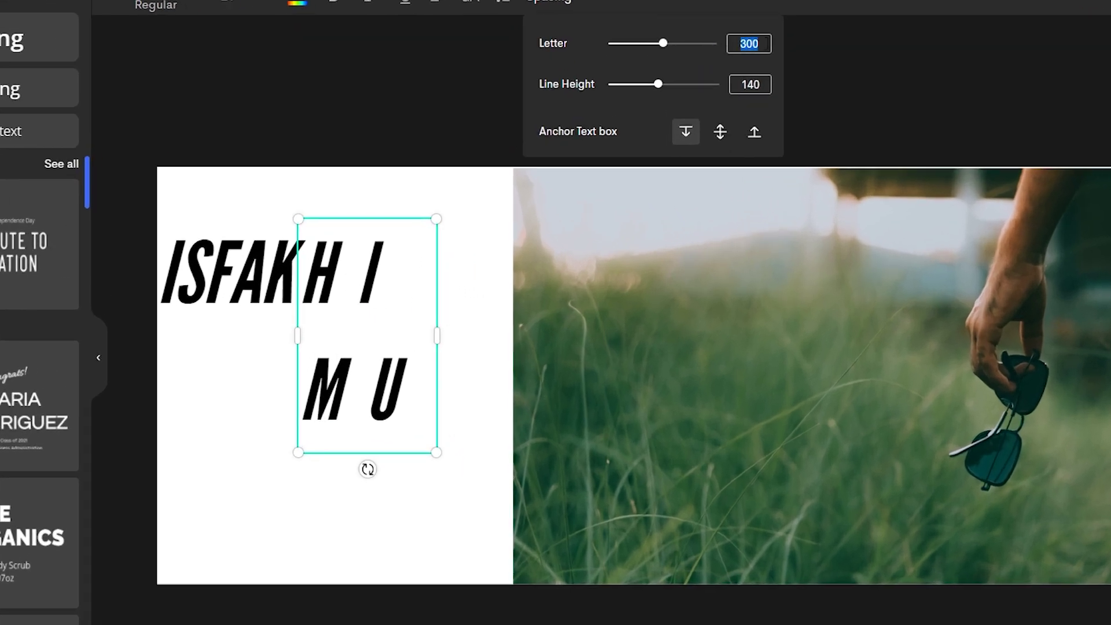
text(110)
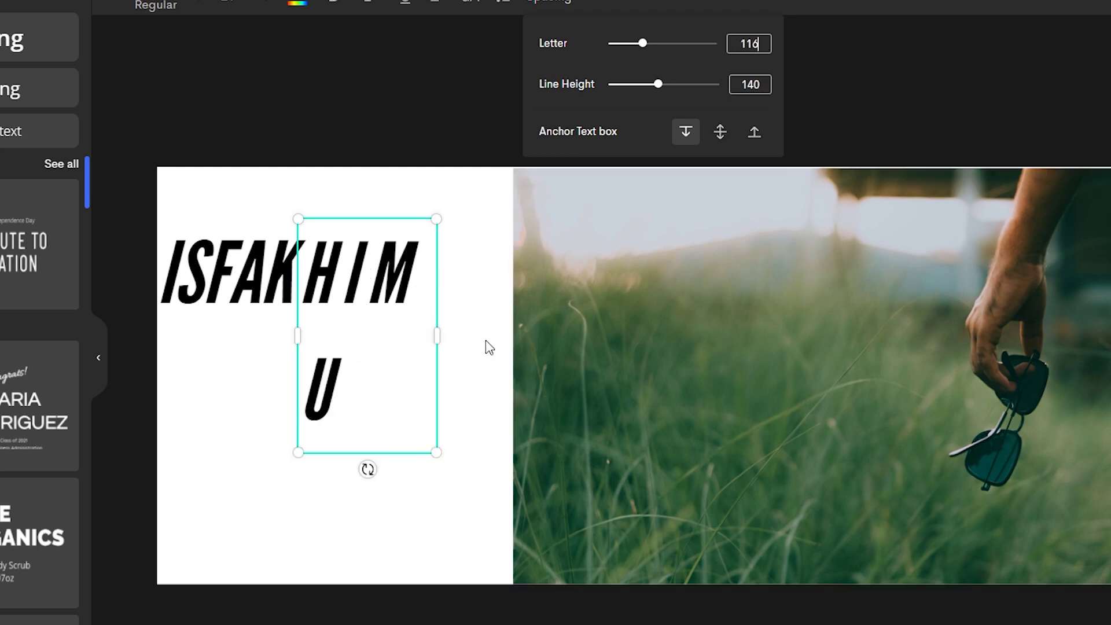
drag(433, 333, 406, 268)
click(290, 277)
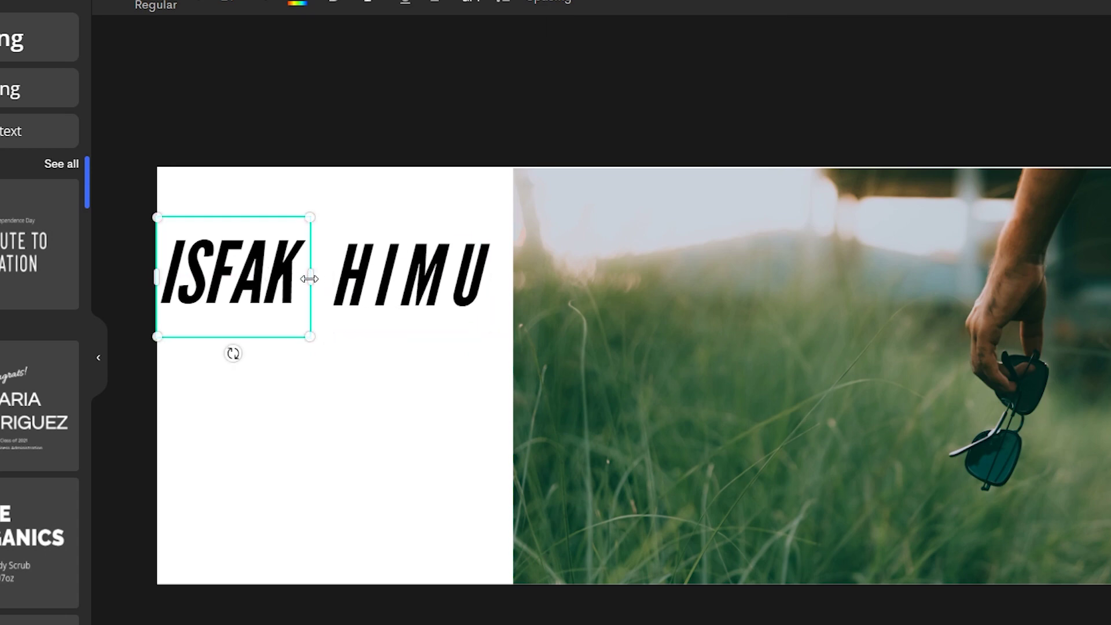
- Widen the first name word's box and set its letter spacing to 116
drag(310, 278, 348, 277)
click(258, 271)
double_click(273, 271)
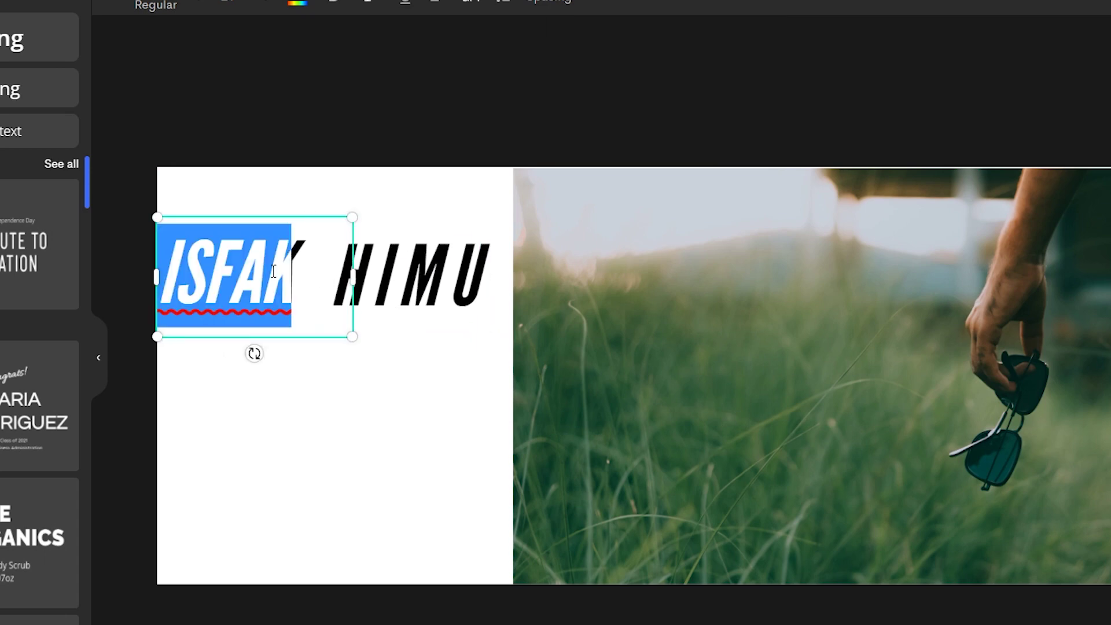
click(546, 5)
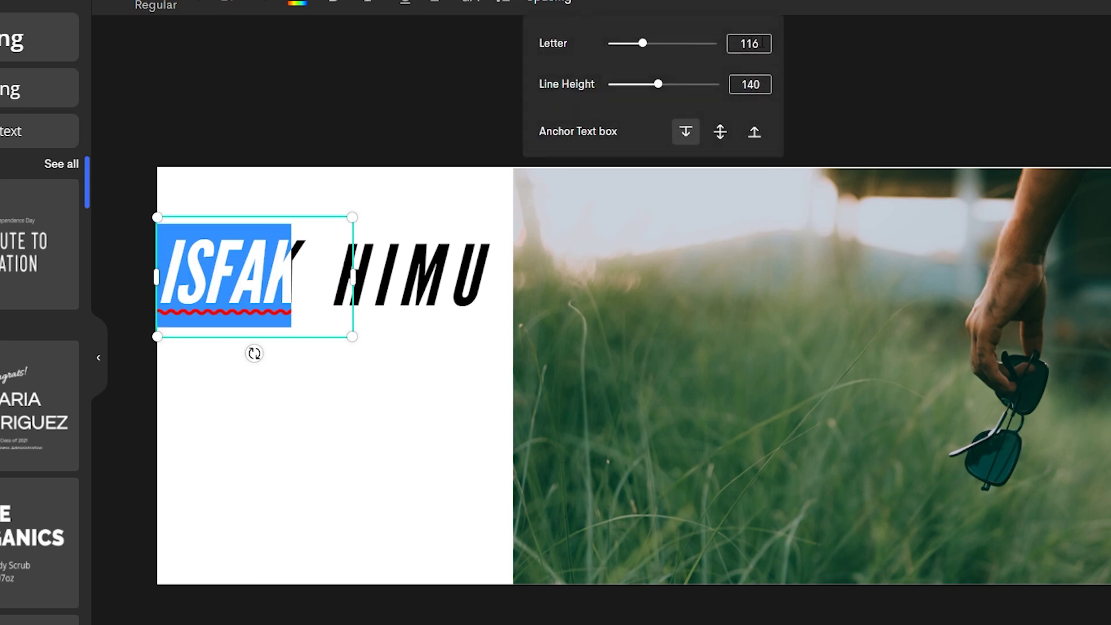
click(736, 44)
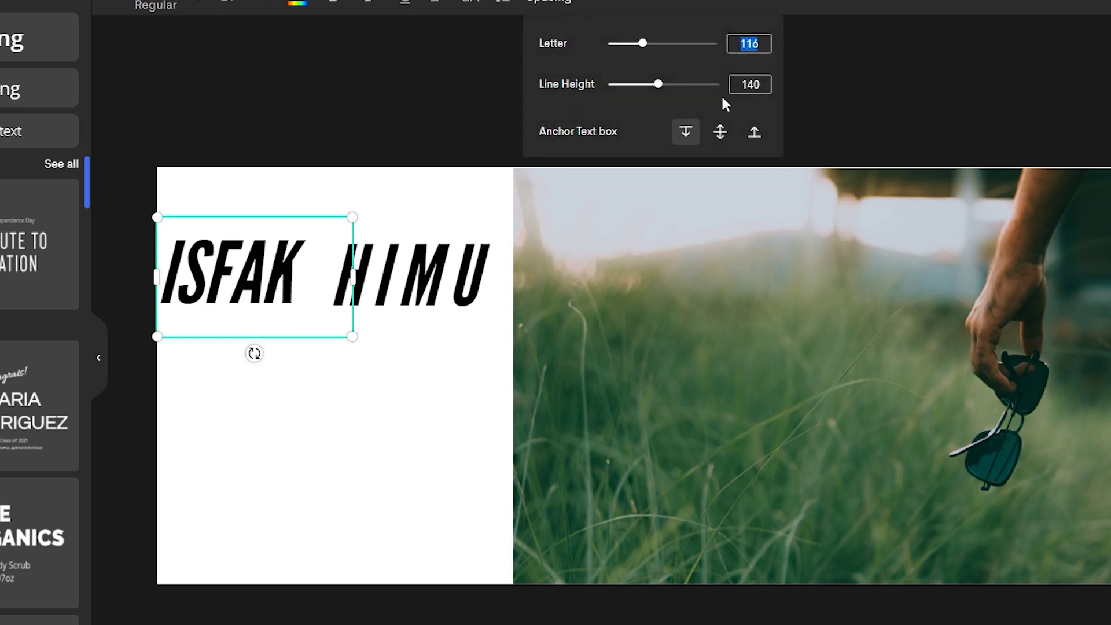
text(116)
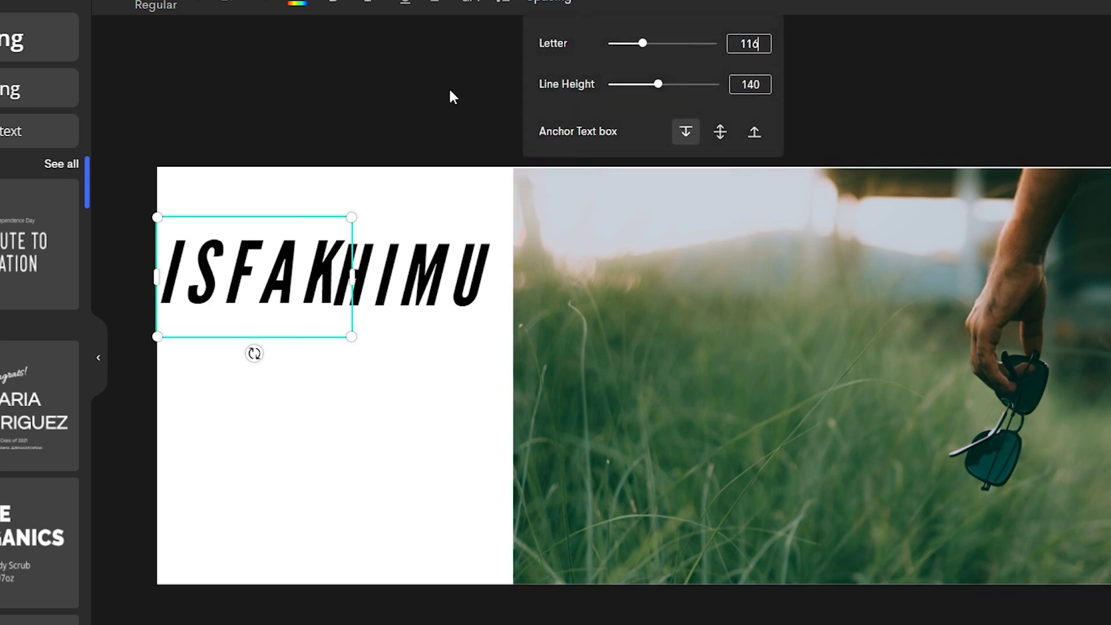
click(449, 94)
click(433, 287)
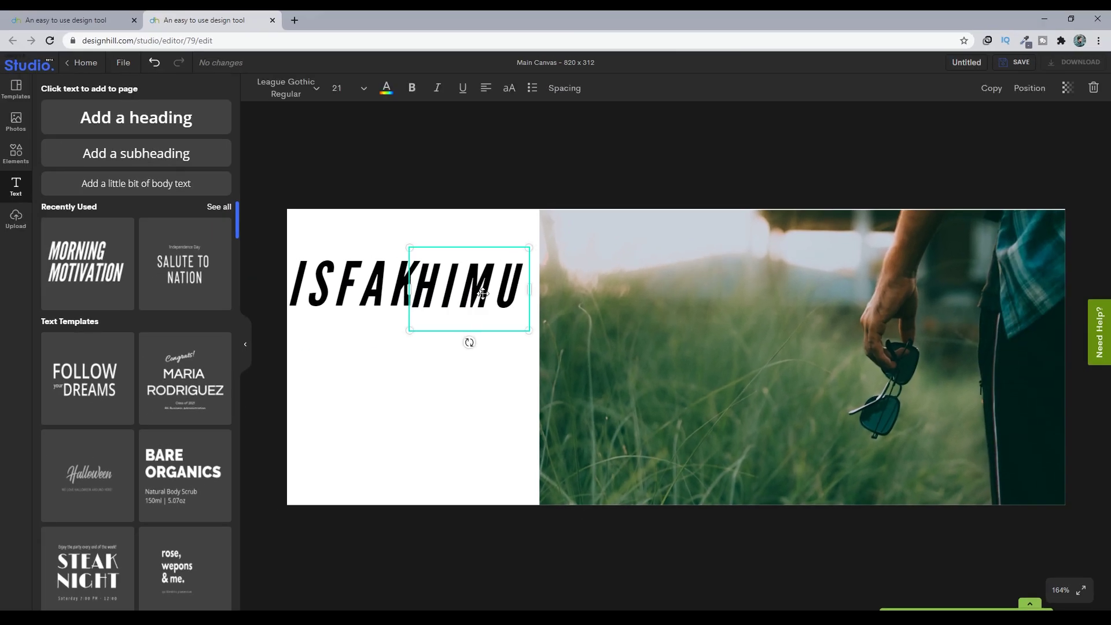
drag(482, 293, 496, 294)
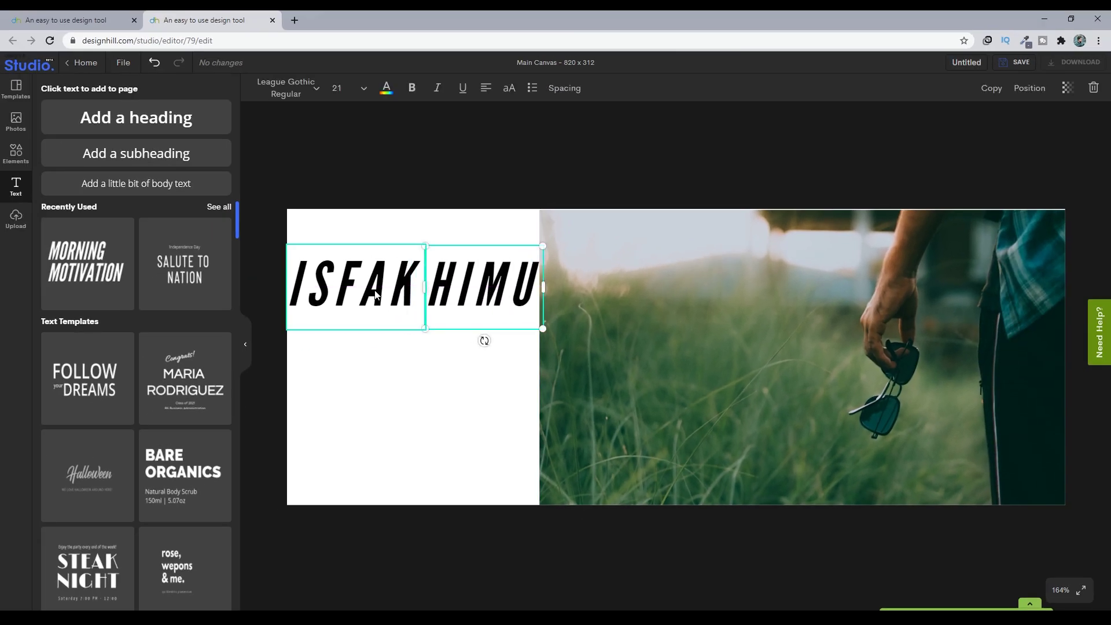
click(375, 294)
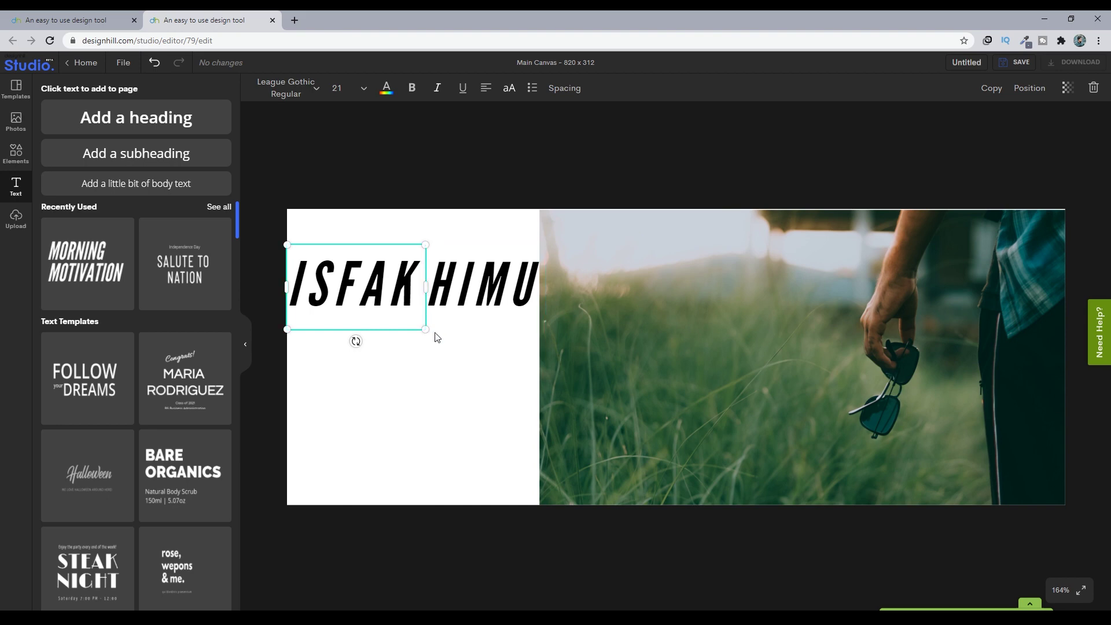
mouse_move(428, 333)
mouse_down()
mouse_move(446, 367)
mouse_move(422, 332)
mouse_up()
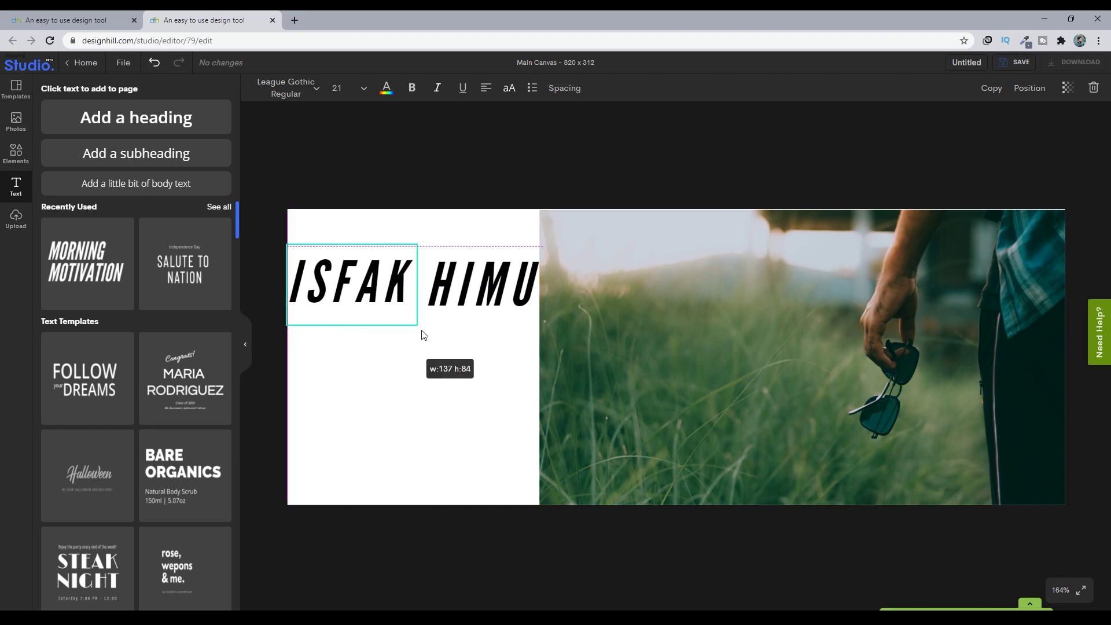
click(485, 287)
drag(546, 327, 541, 328)
click(365, 284)
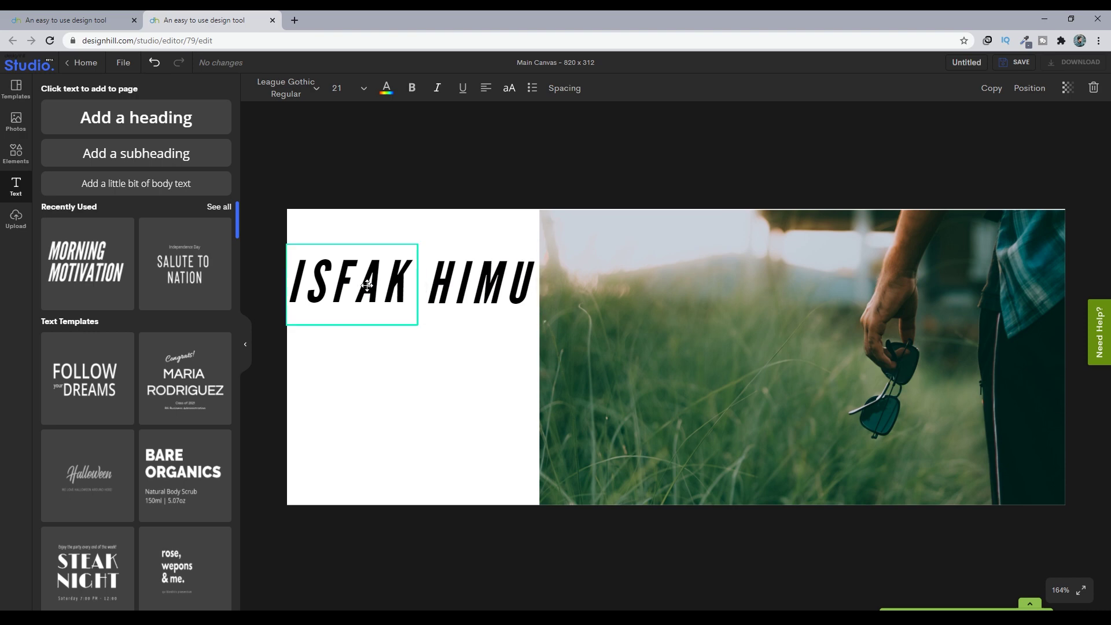
click(367, 285)
click(561, 93)
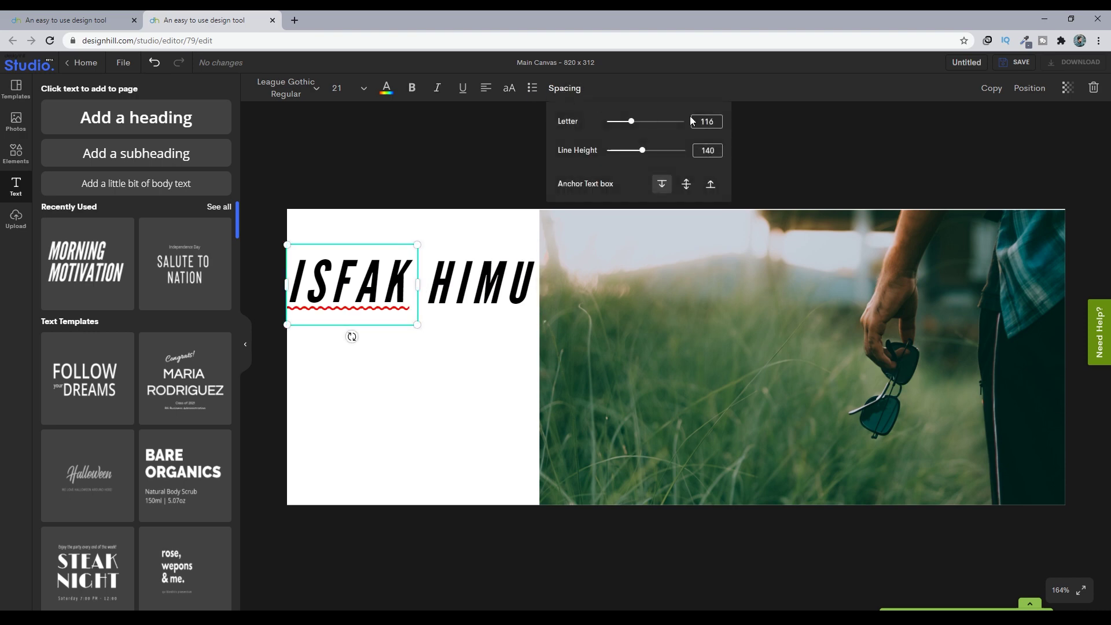
drag(632, 124, 614, 123)
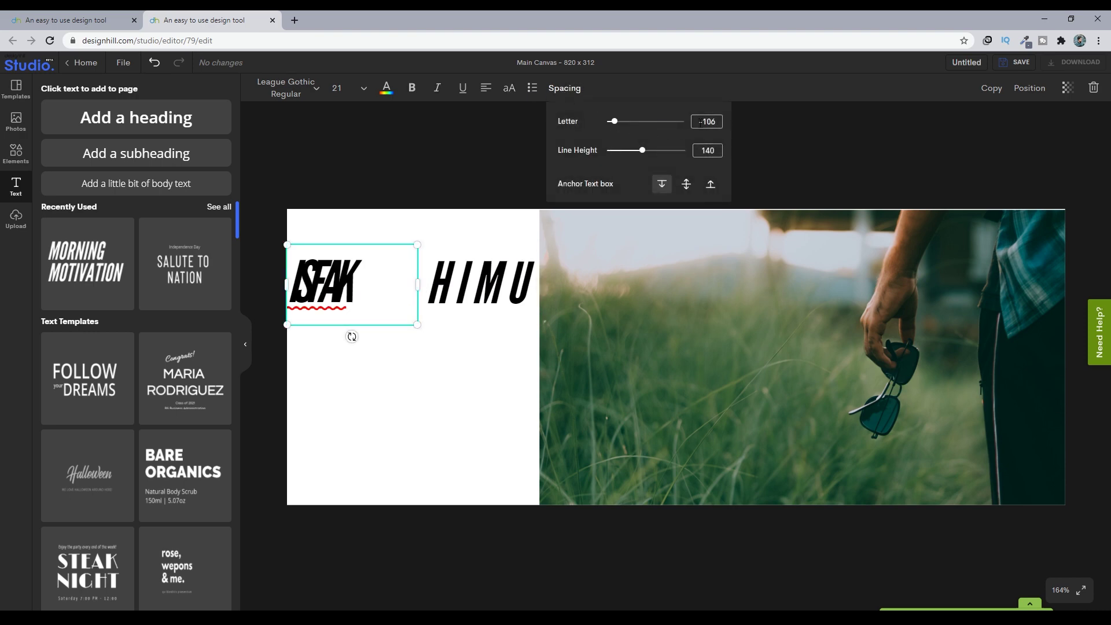
text(115)
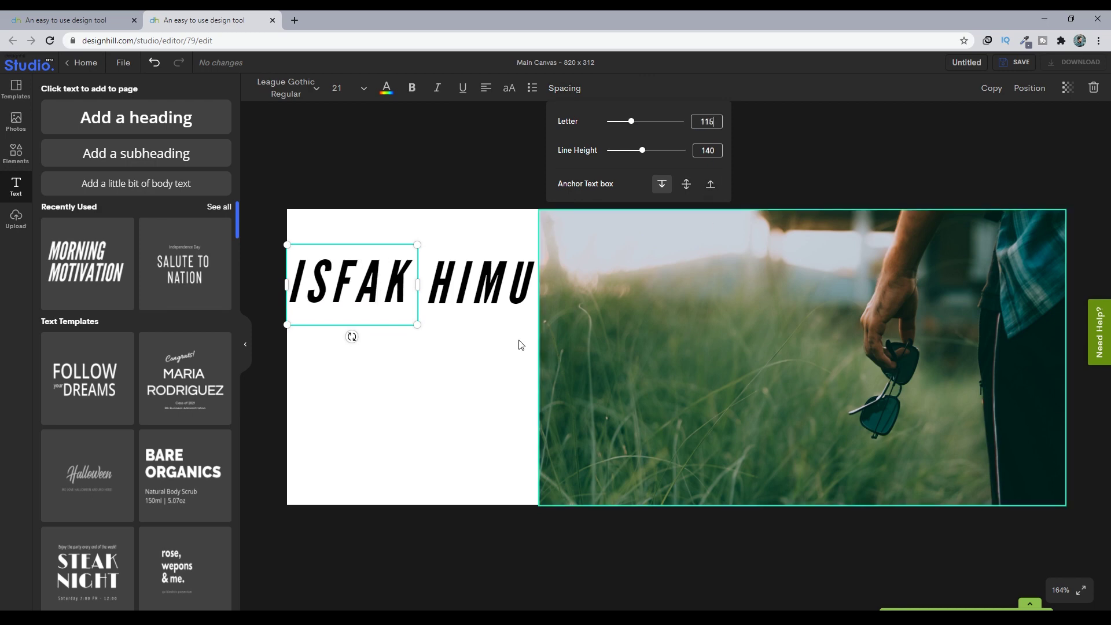
click(483, 289)
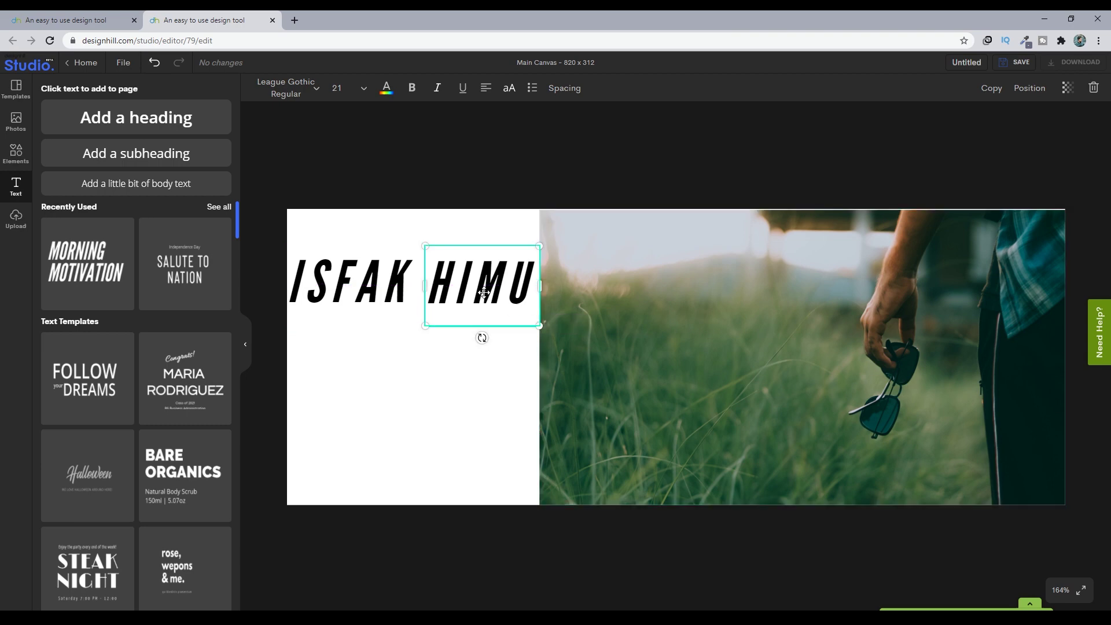
click(378, 275)
click(565, 89)
drag(637, 150, 676, 153)
click(450, 252)
click(564, 88)
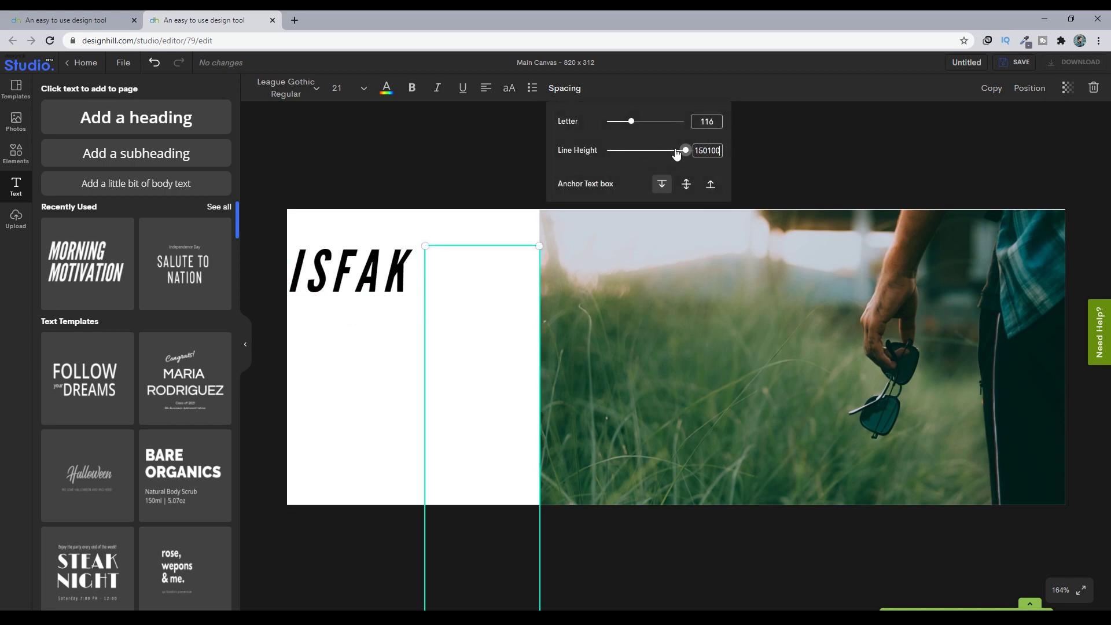
key(Home)
key(Delete)
key(Delete)
key(Delete)
key(BackSpace)
key(BackSpace)
text(00)
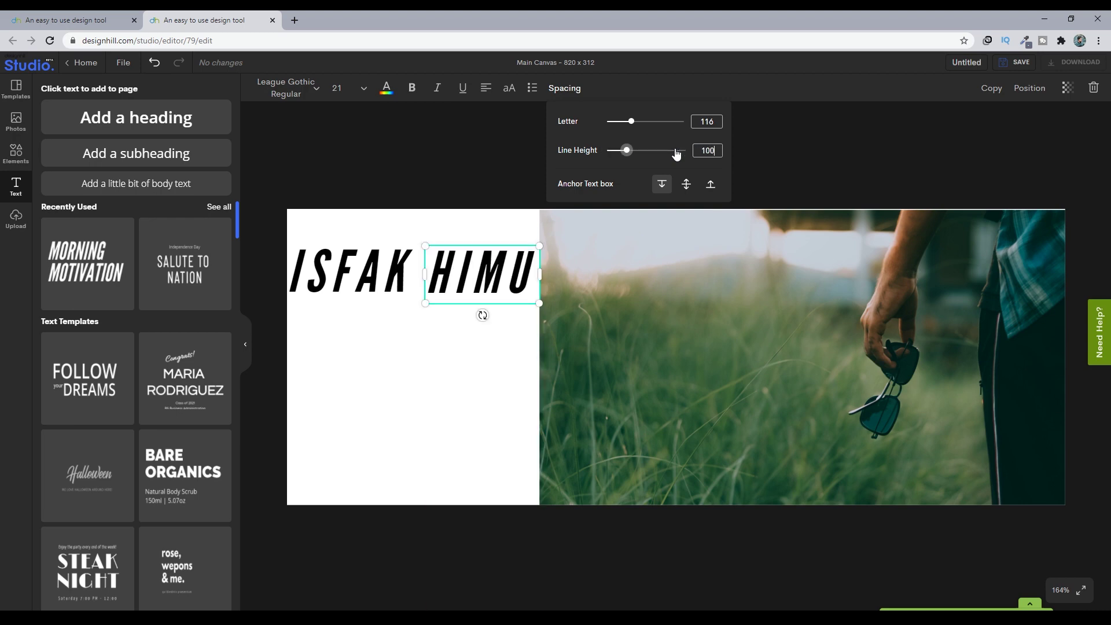
click(496, 153)
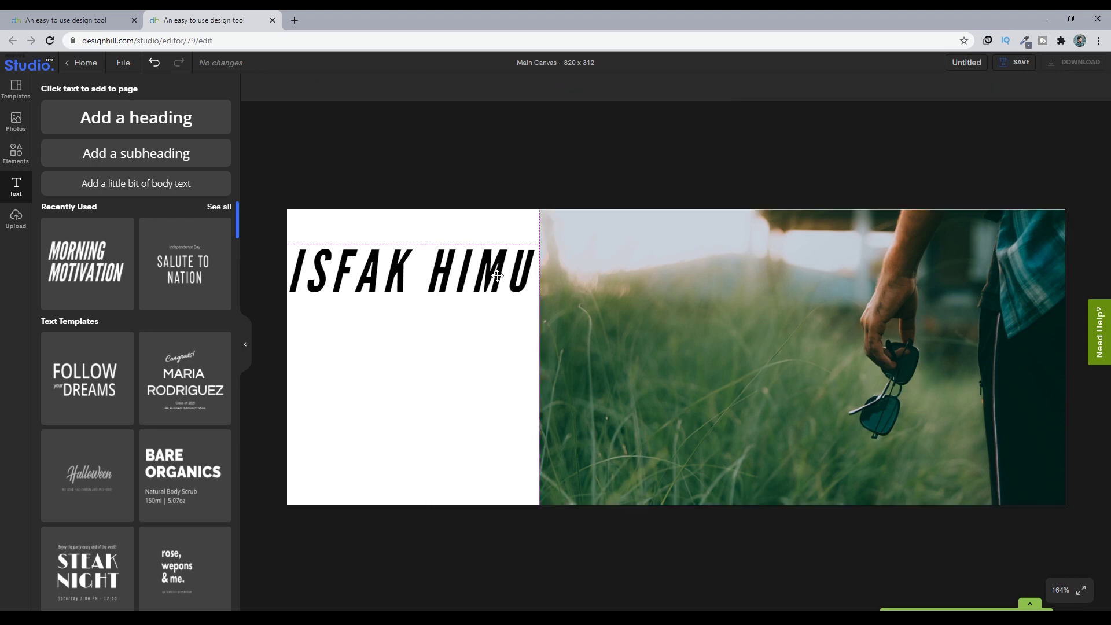
drag(499, 276, 490, 275)
click(374, 276)
mouse_move(374, 276)
mouse_down()
mouse_move(356, 276)
mouse_move(372, 284)
mouse_up()
key(ctrl+z)
key(ctrl+z)
key(ctrl+z)
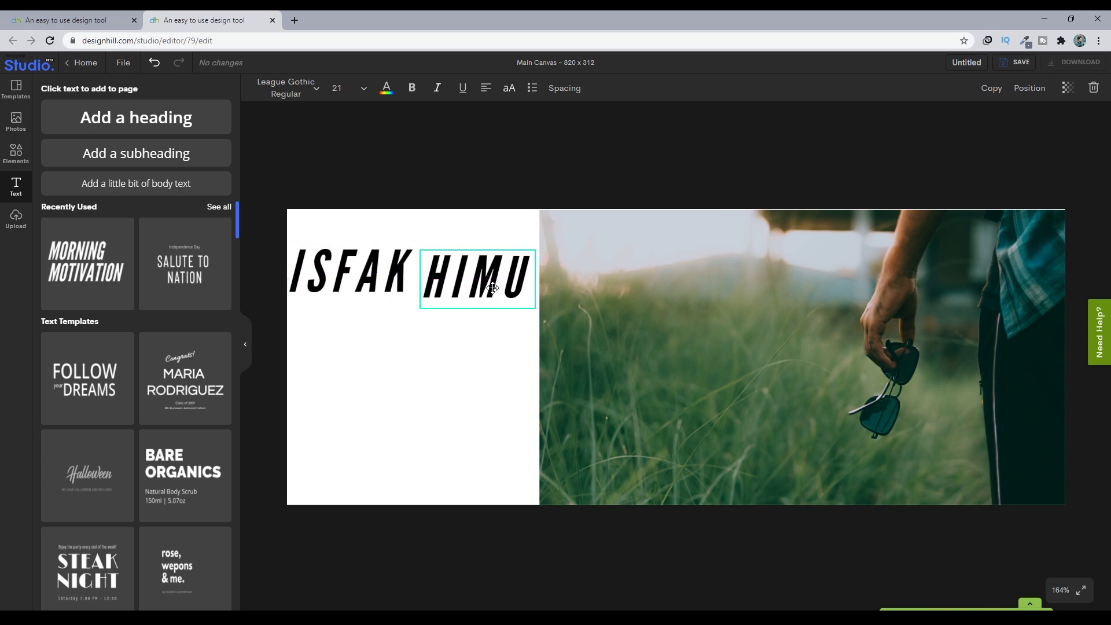
click(338, 275)
drag(338, 275, 357, 274)
click(478, 298)
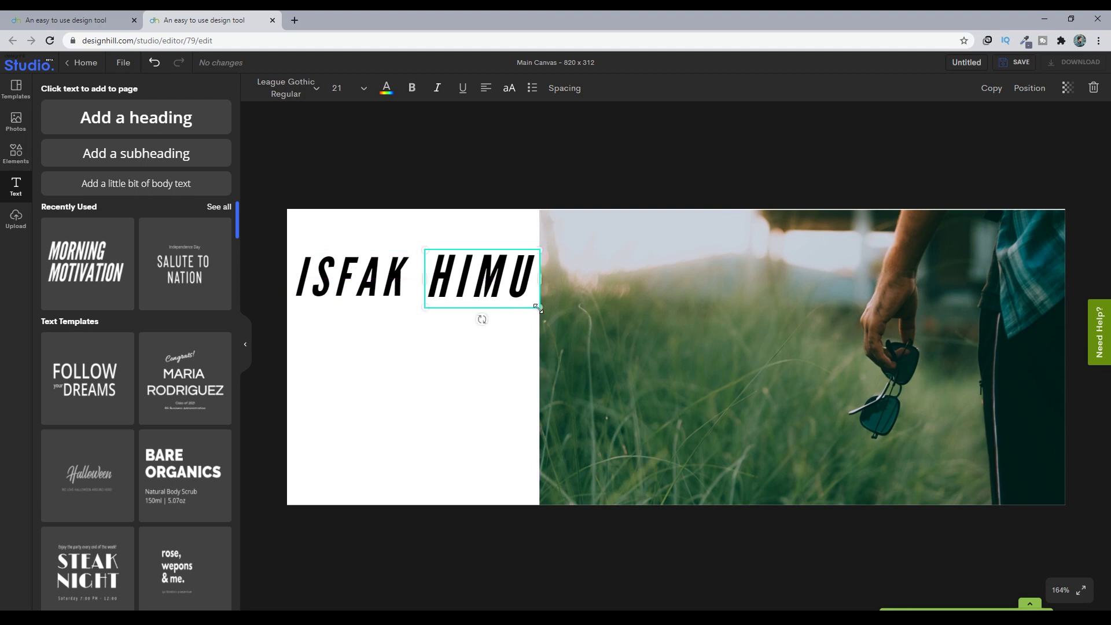
drag(489, 285, 477, 287)
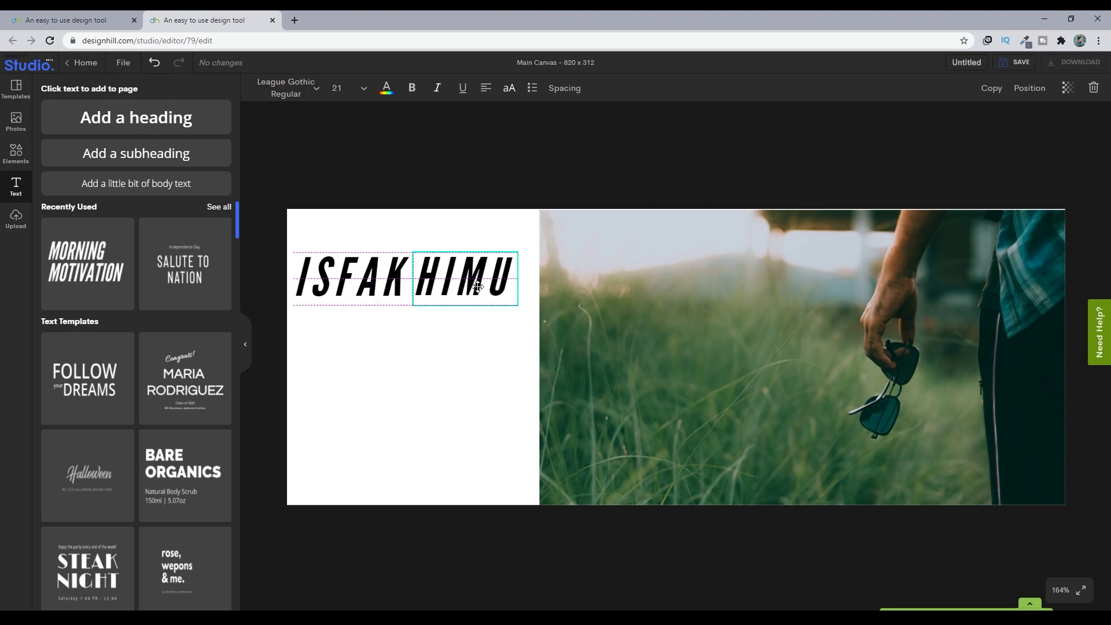
click(520, 371)
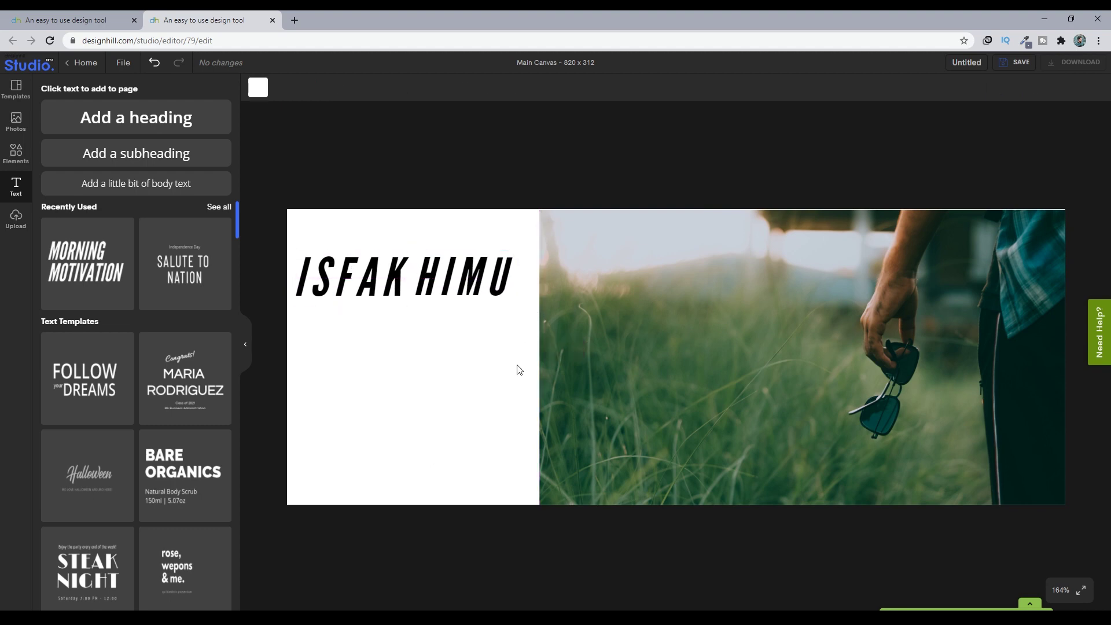
click(382, 293)
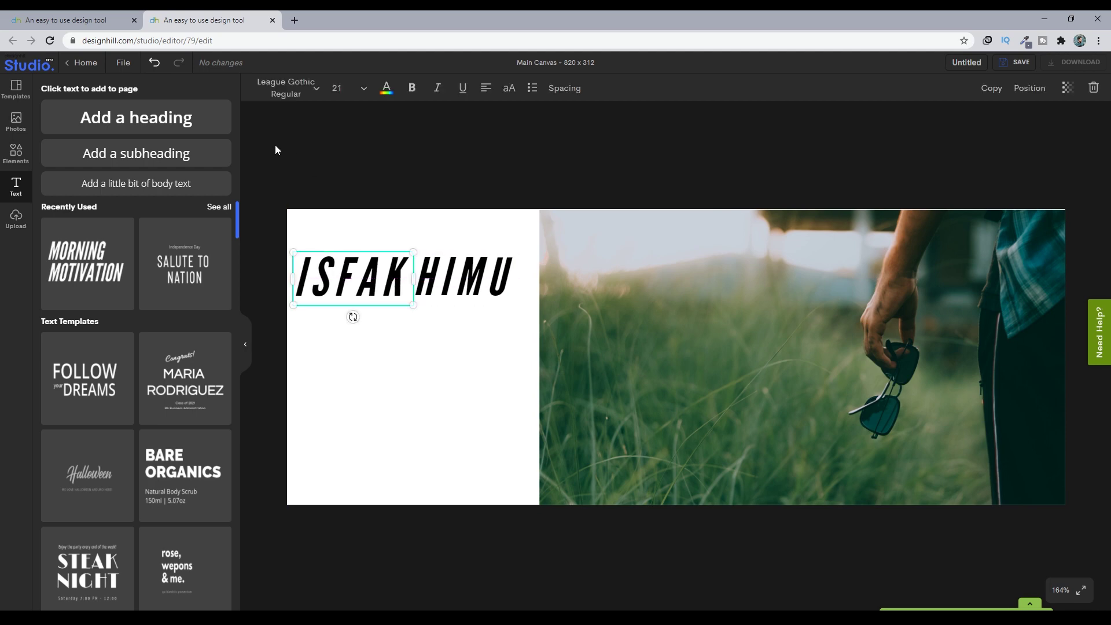
click(386, 88)
click(143, 108)
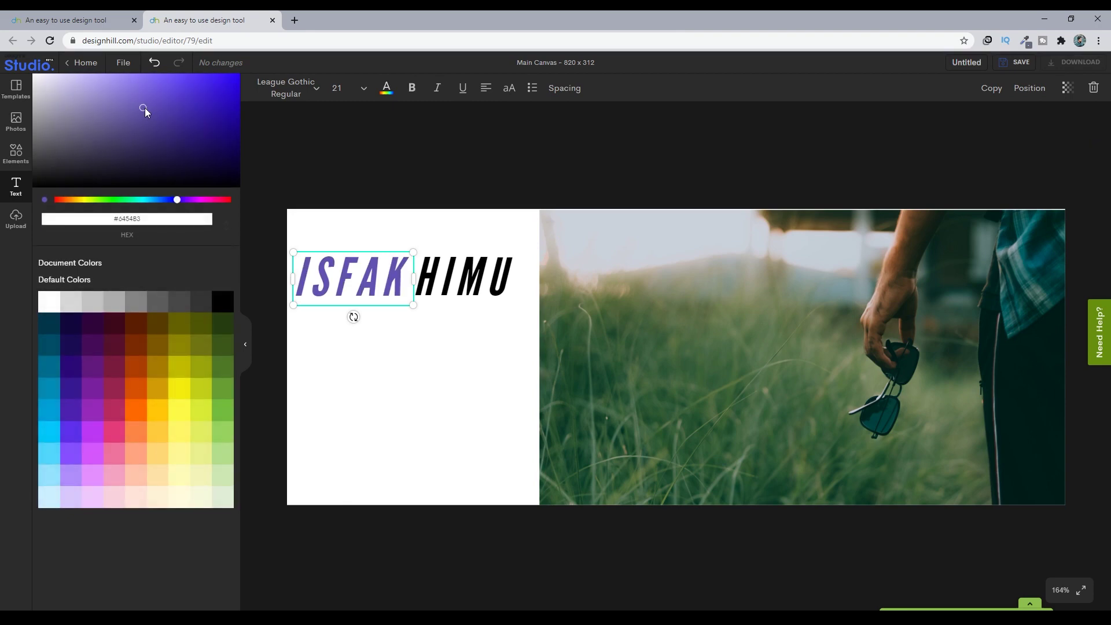
drag(60, 93, 129, 94)
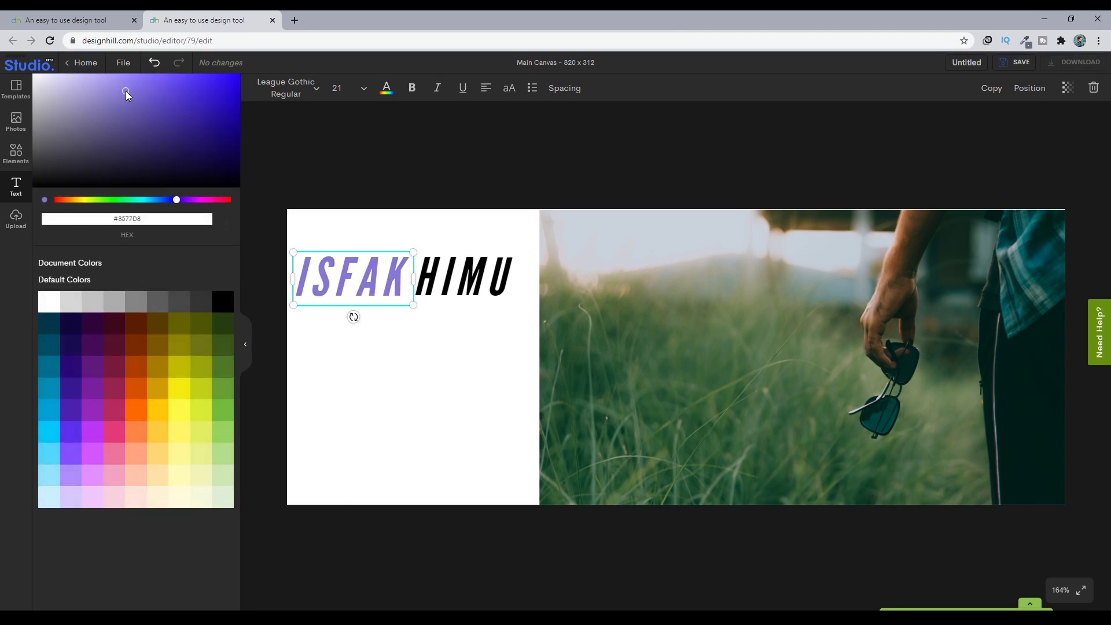
click(337, 154)
click(338, 155)
click(15, 155)
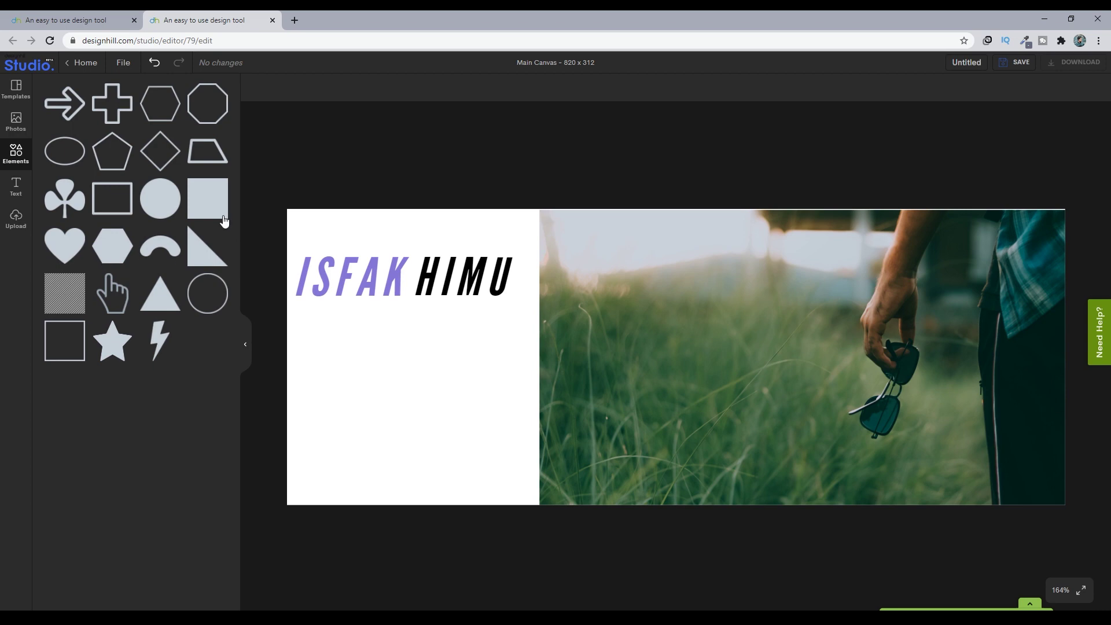
click(218, 209)
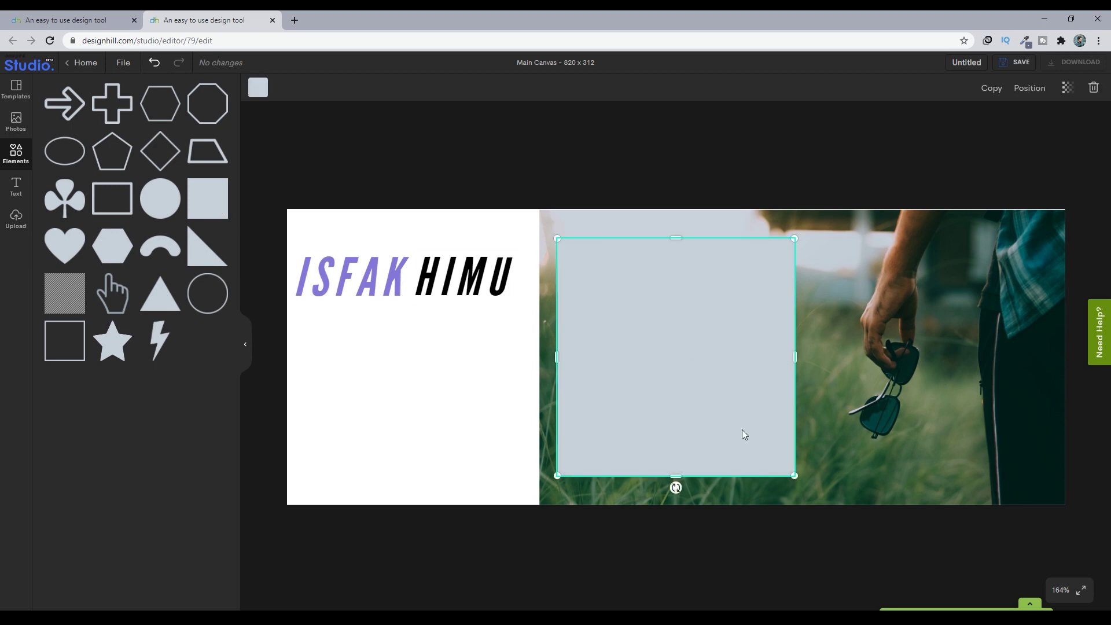
drag(670, 451, 267, 286)
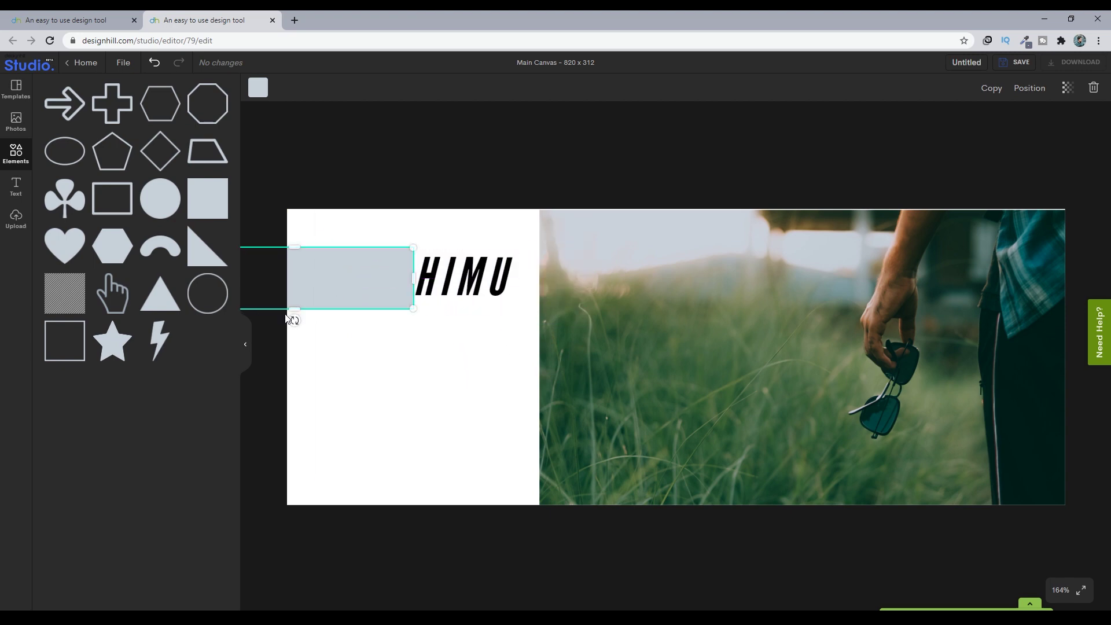
click(1022, 92)
click(988, 133)
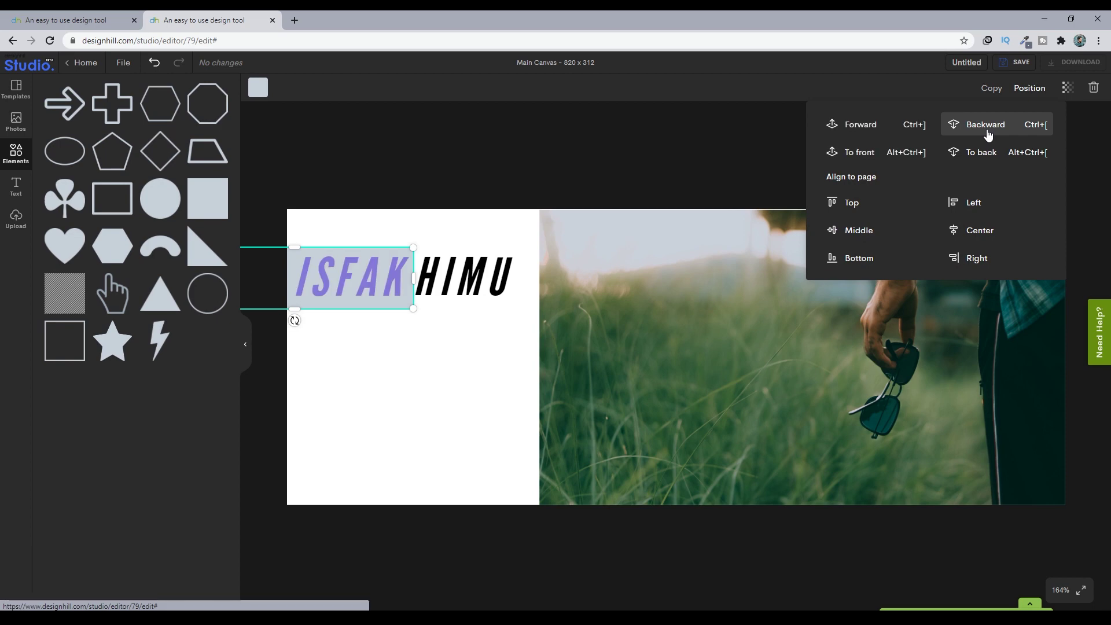
drag(294, 309, 296, 301)
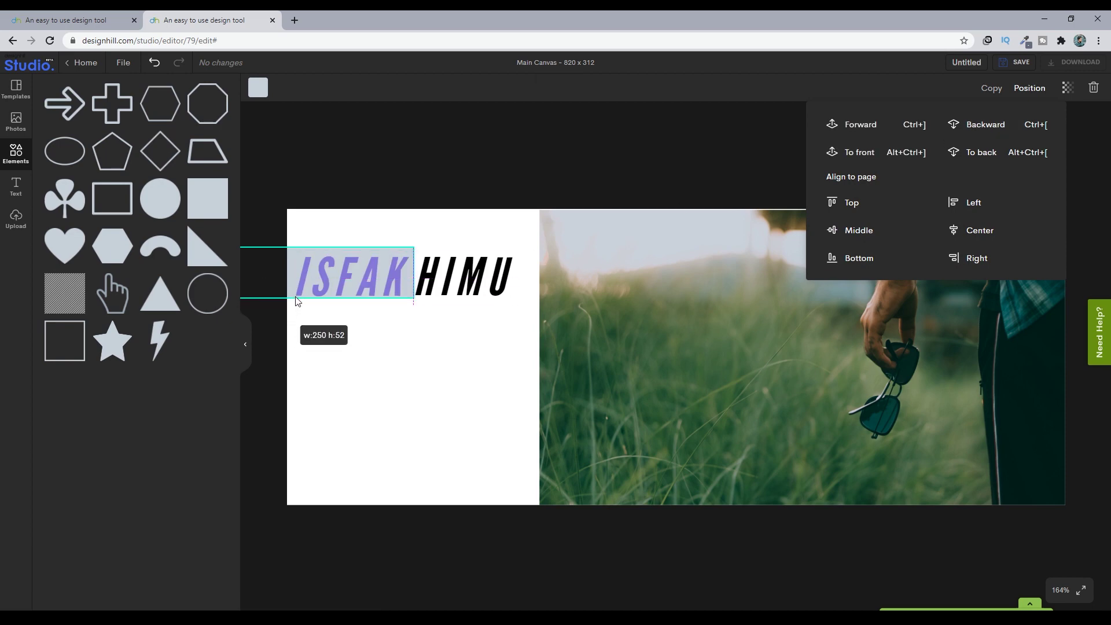
drag(298, 247, 298, 255)
click(416, 352)
drag(293, 280, 281, 277)
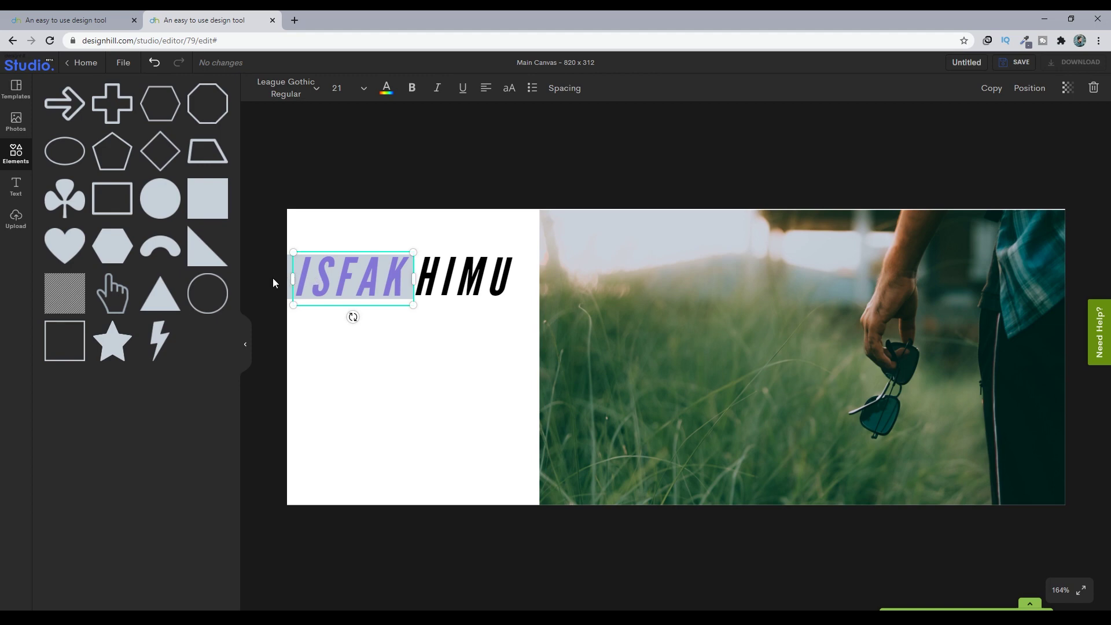
click(273, 277)
click(327, 283)
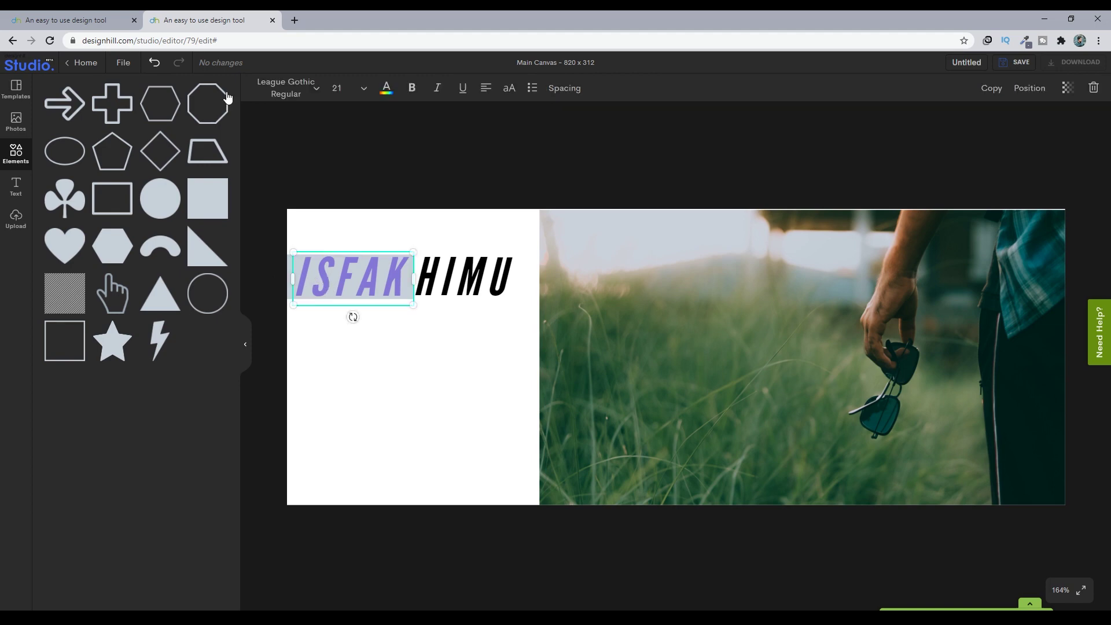
click(396, 92)
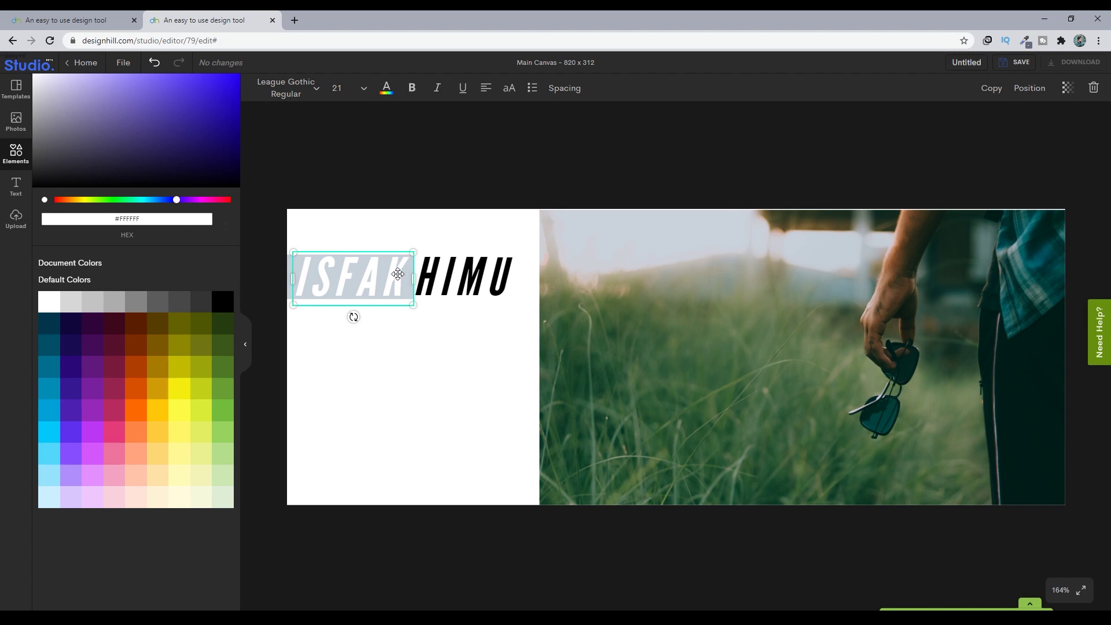
click(367, 384)
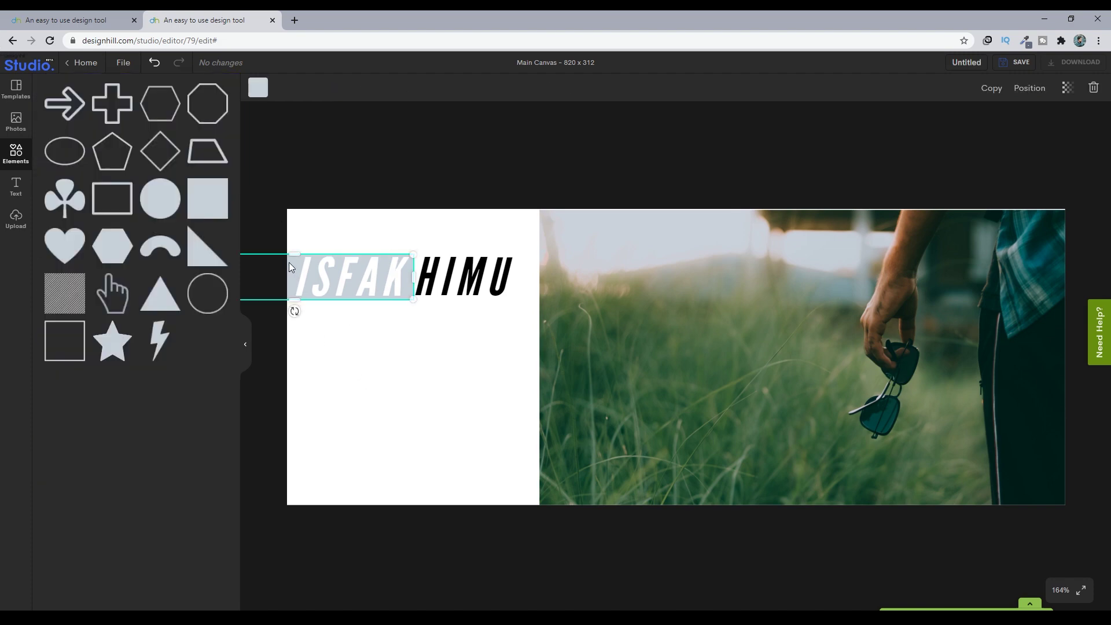
click(258, 87)
click(141, 155)
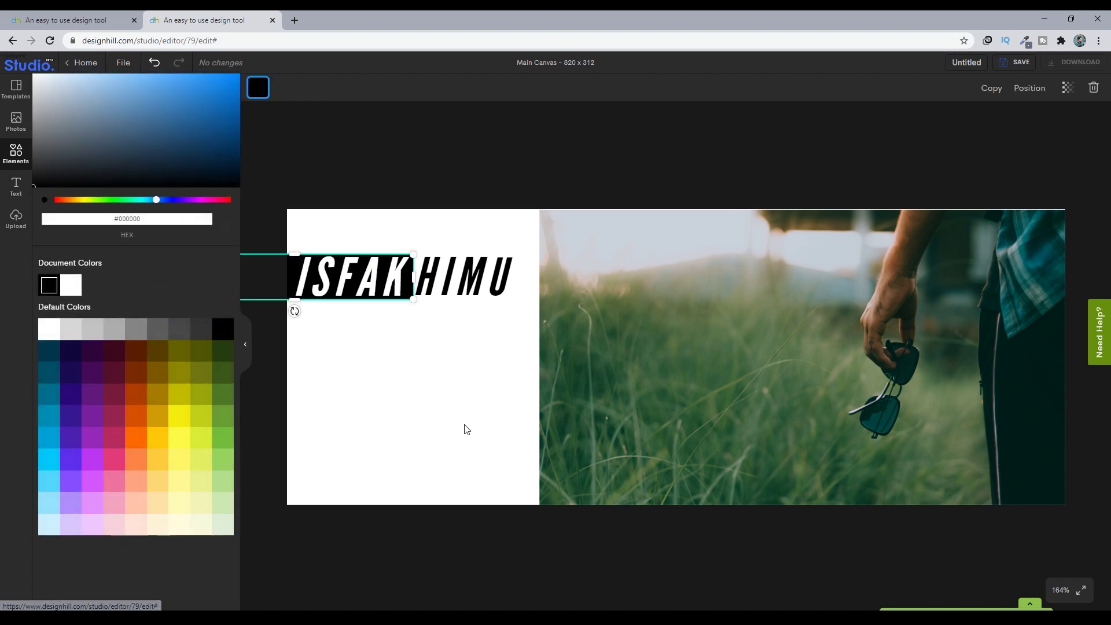
click(467, 429)
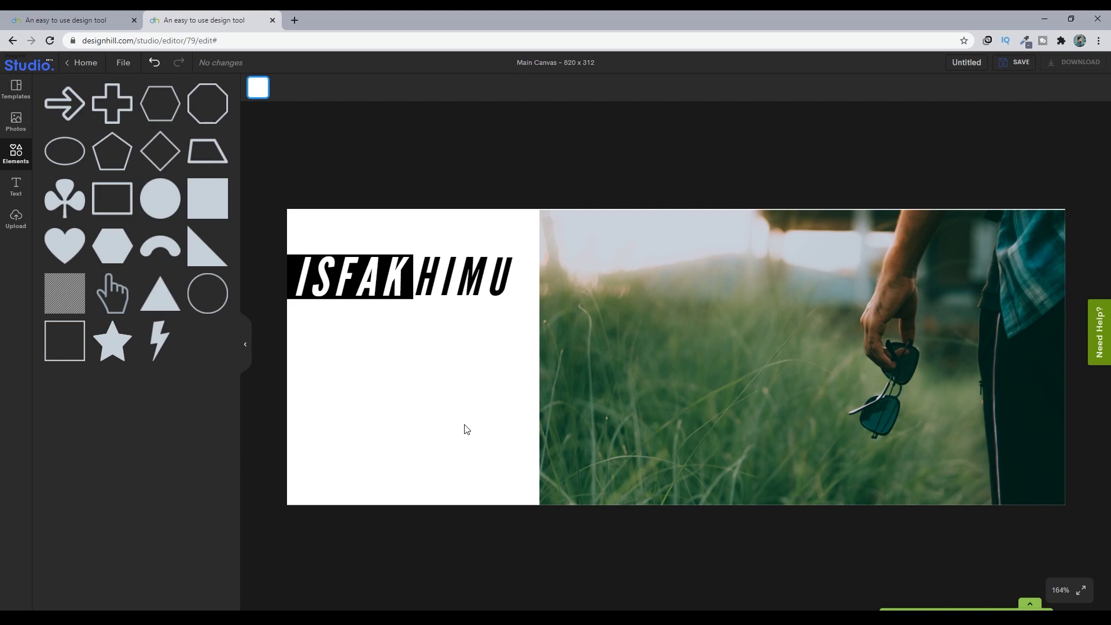
drag(444, 274, 453, 276)
click(463, 359)
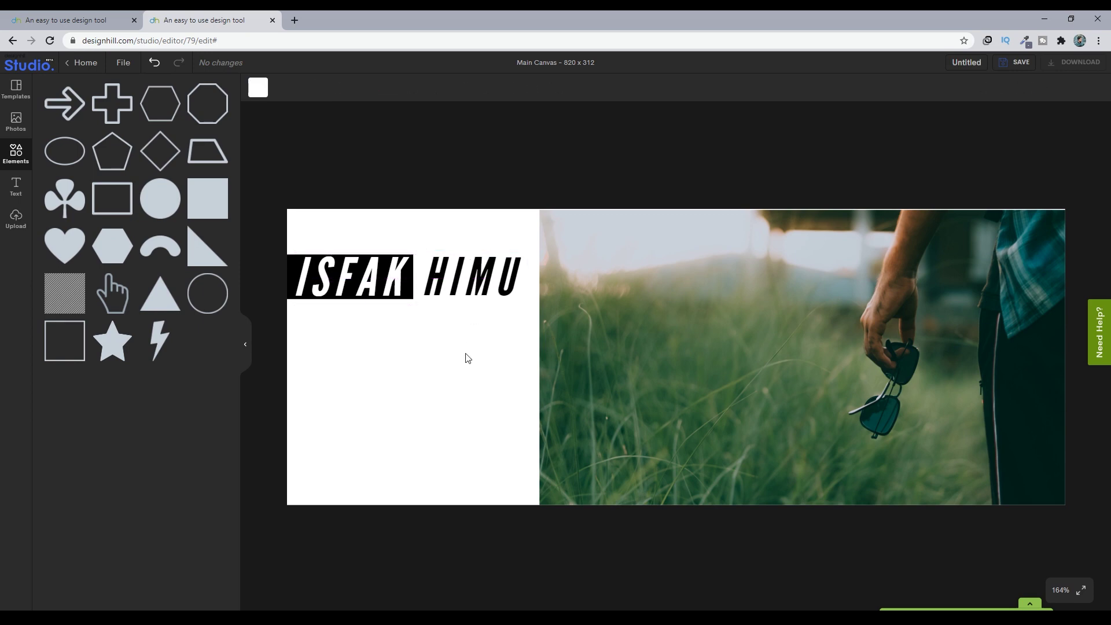
click(460, 290)
drag(524, 304, 525, 305)
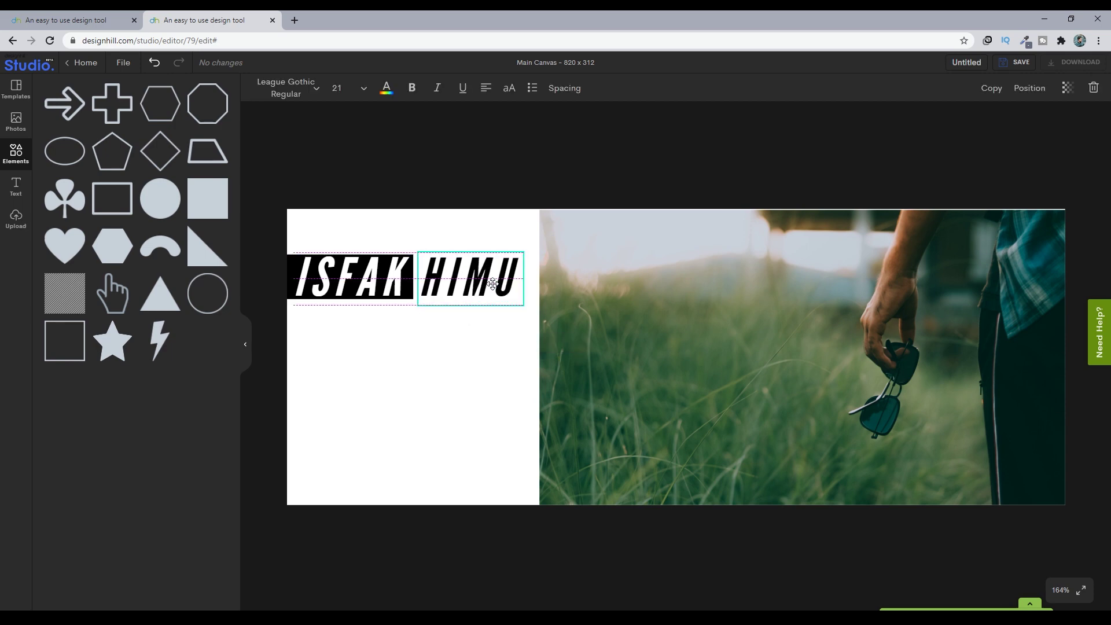
click(496, 366)
click(489, 279)
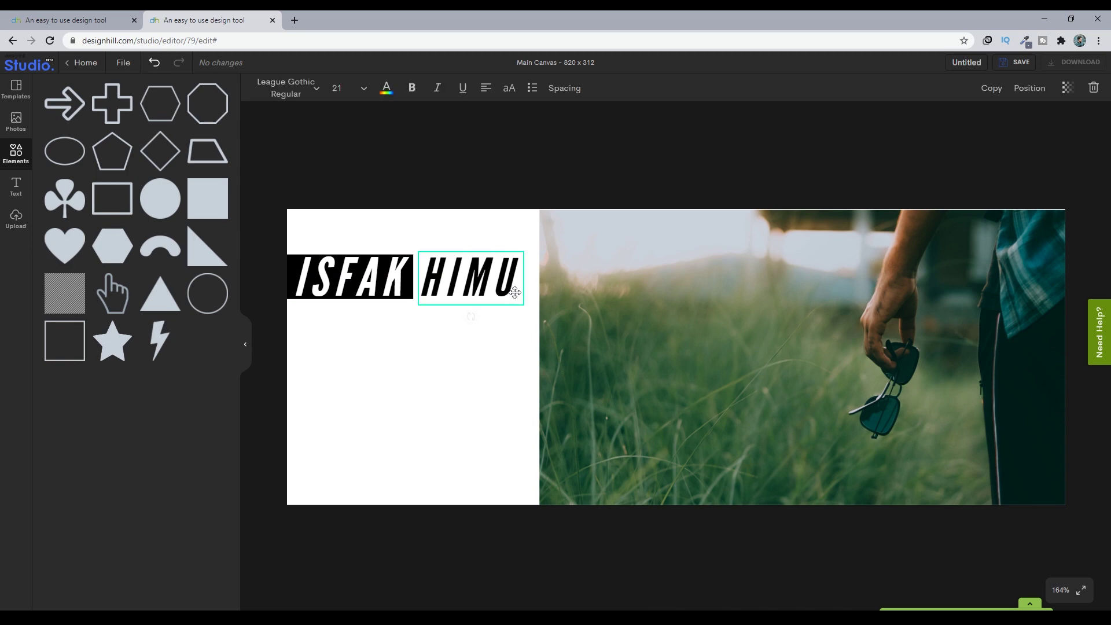
drag(520, 306, 523, 307)
click(490, 335)
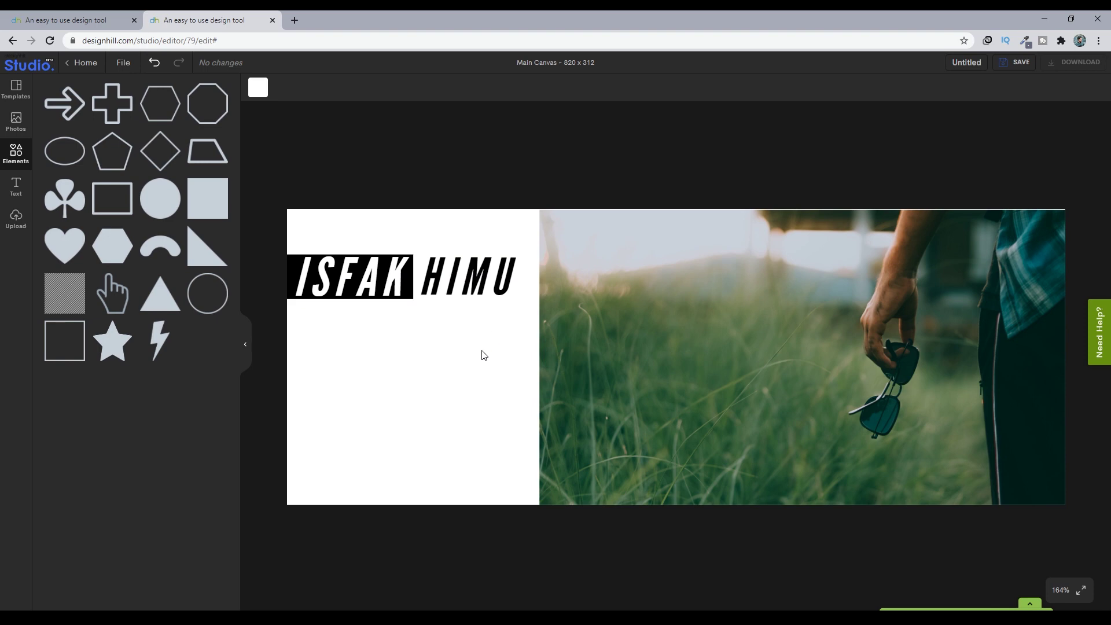
click(965, 63)
text(FB COver)
key(BackSpace)
key(BackSpace)
key(BackSpace)
key(BackSpace)
text(over)
click(1023, 64)
click(988, 94)
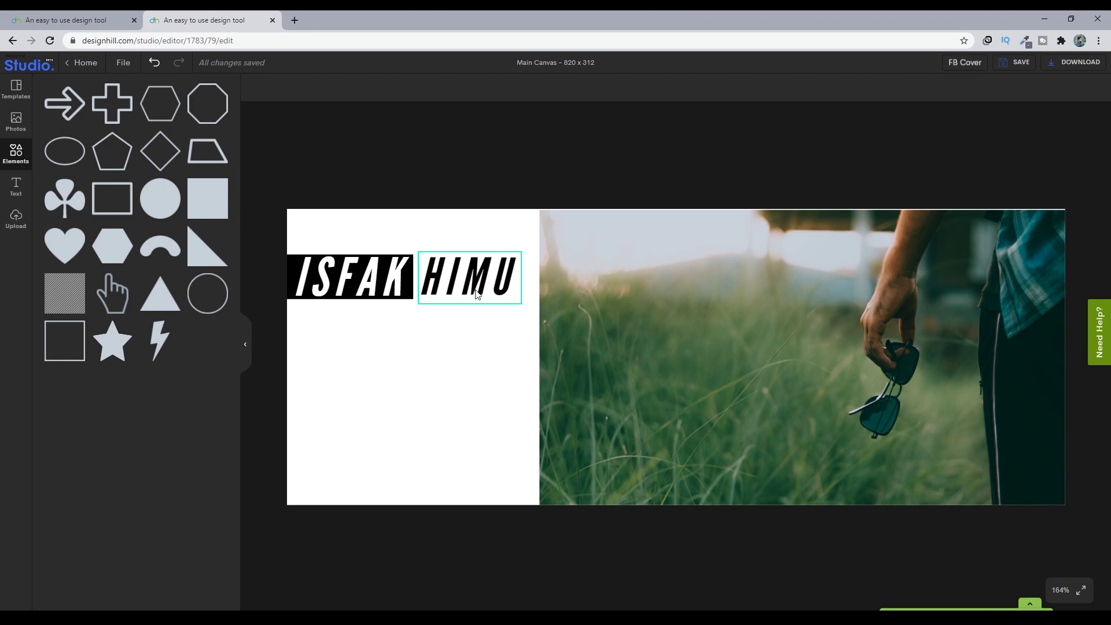
drag(477, 294, 420, 274)
click(463, 359)
click(1063, 586)
click(1065, 405)
click(1068, 590)
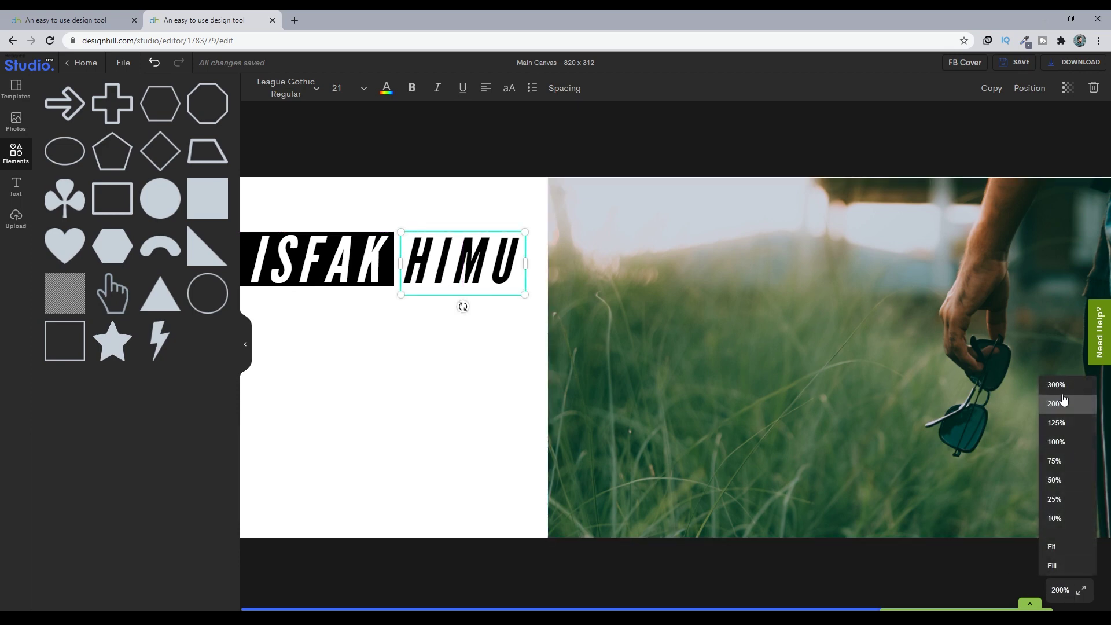
click(1057, 384)
drag(586, 243, 584, 242)
click(591, 371)
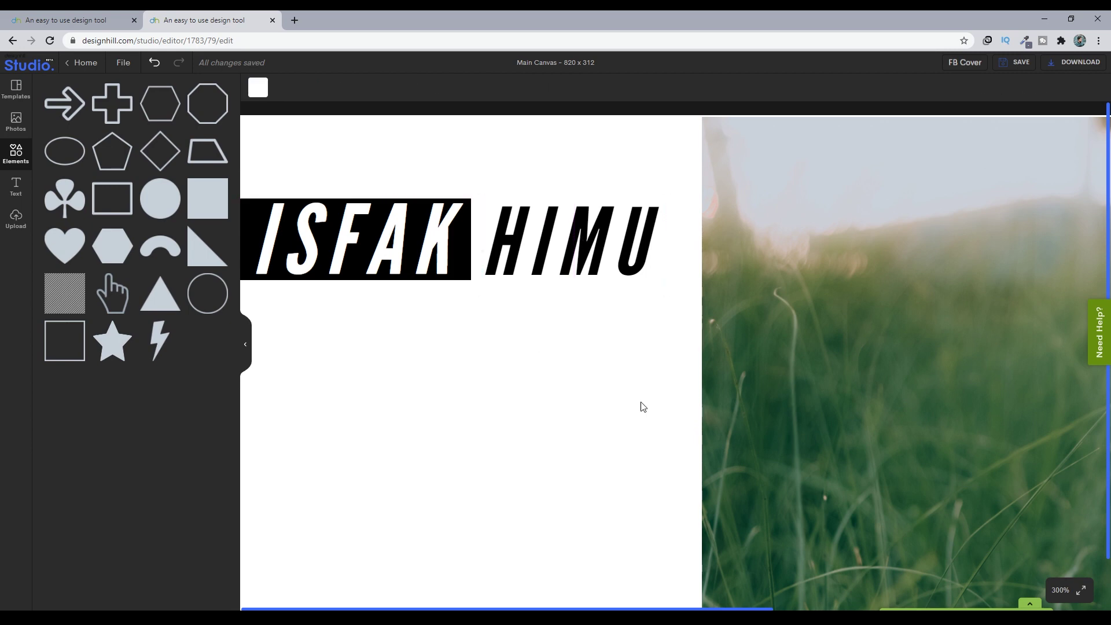
click(1063, 590)
click(1053, 546)
click(1061, 590)
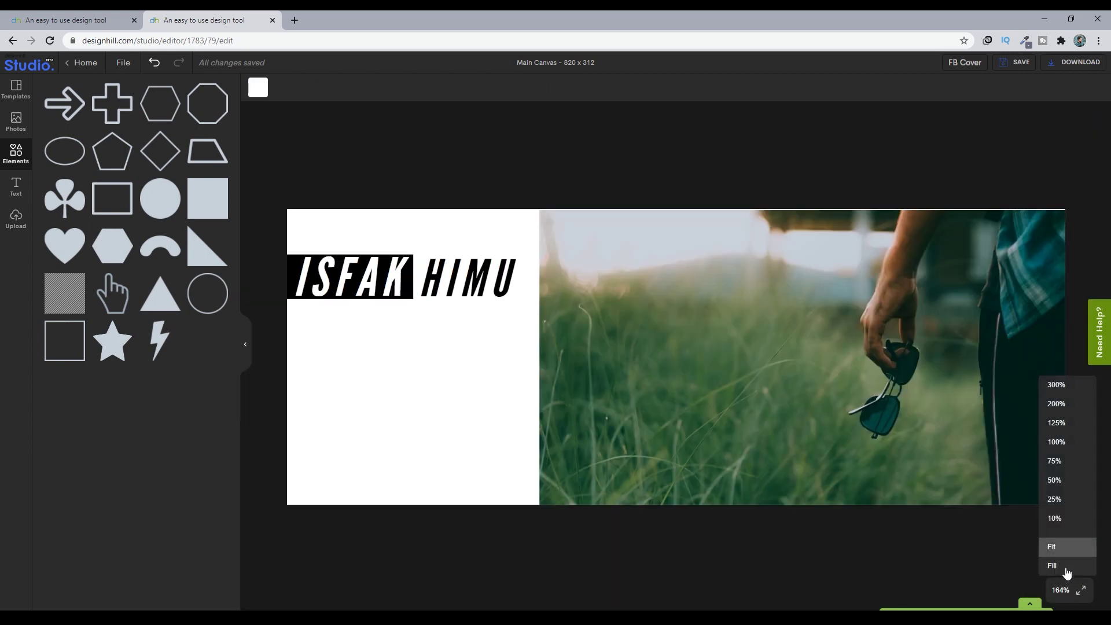
click(939, 558)
click(1060, 601)
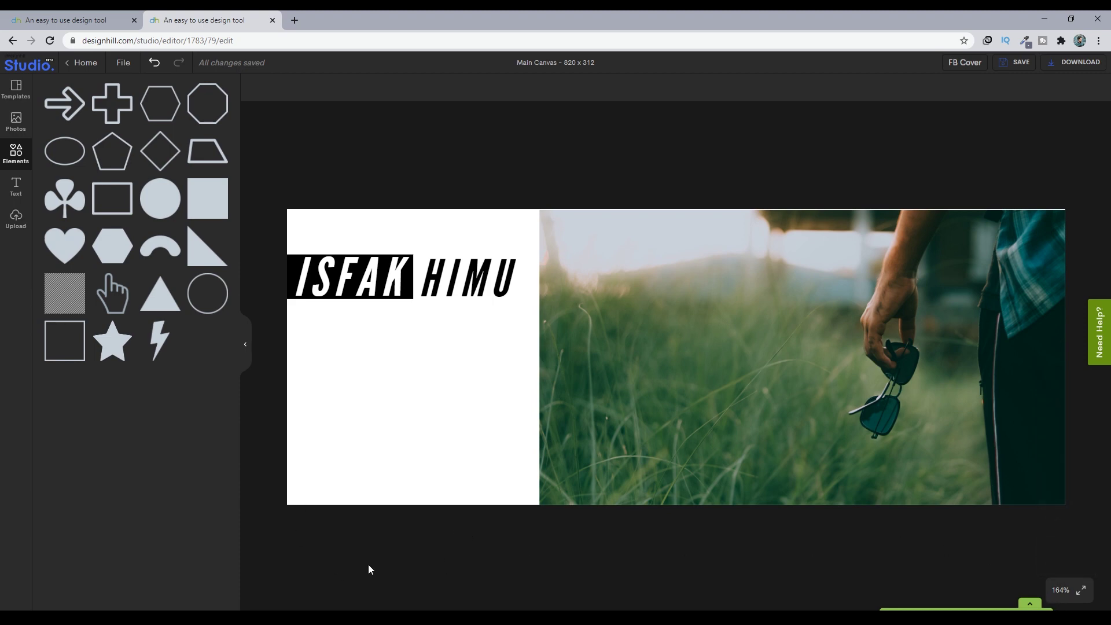
click(317, 278)
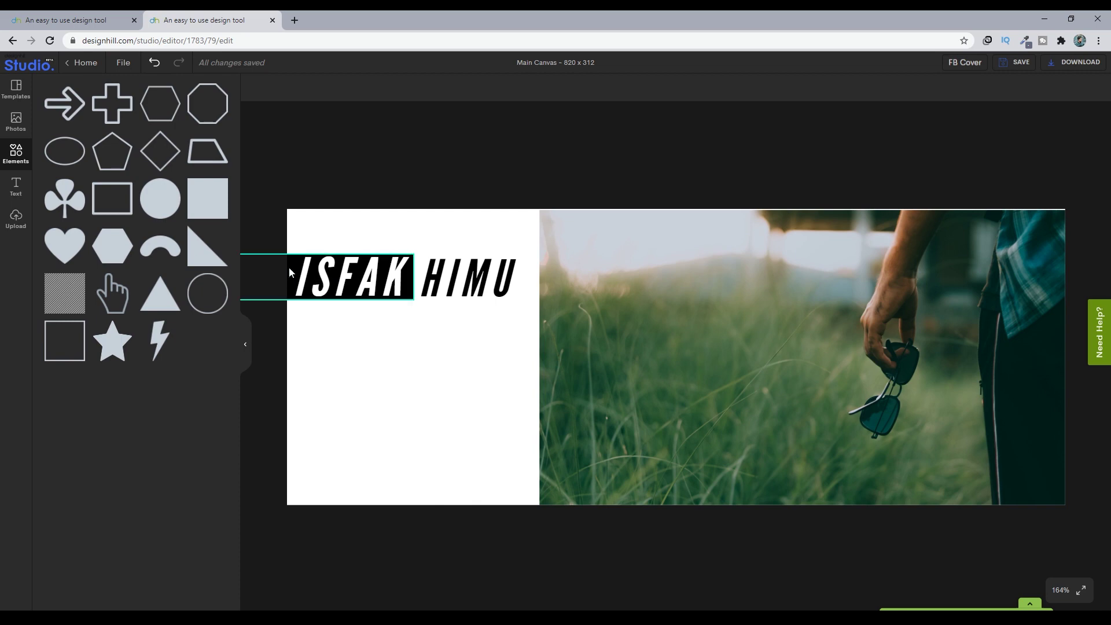
click(471, 280)
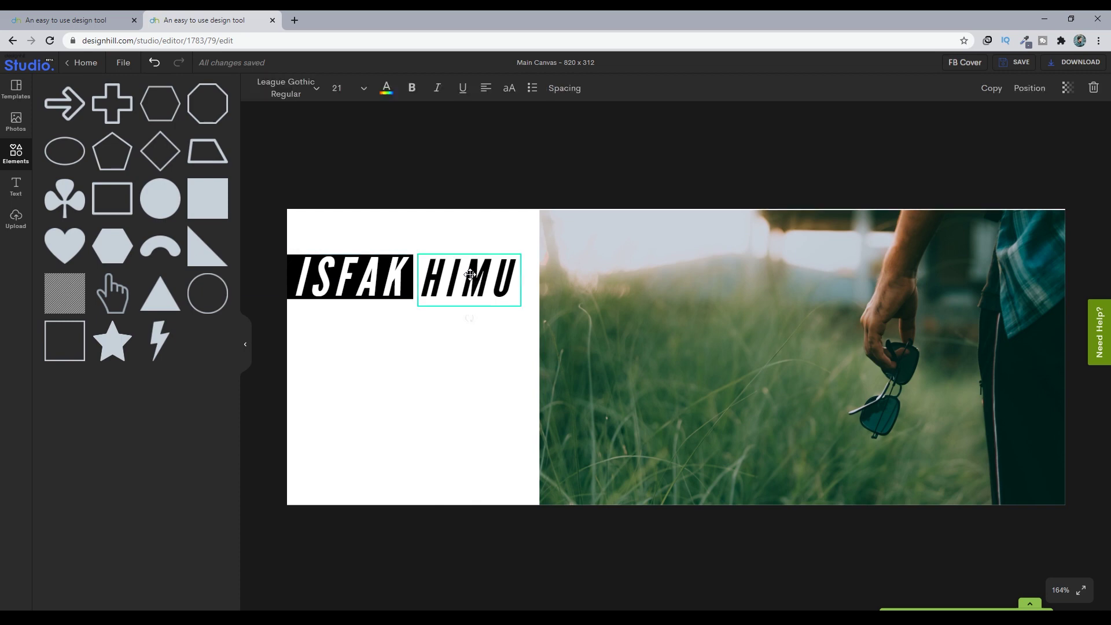
shift+click(290, 269)
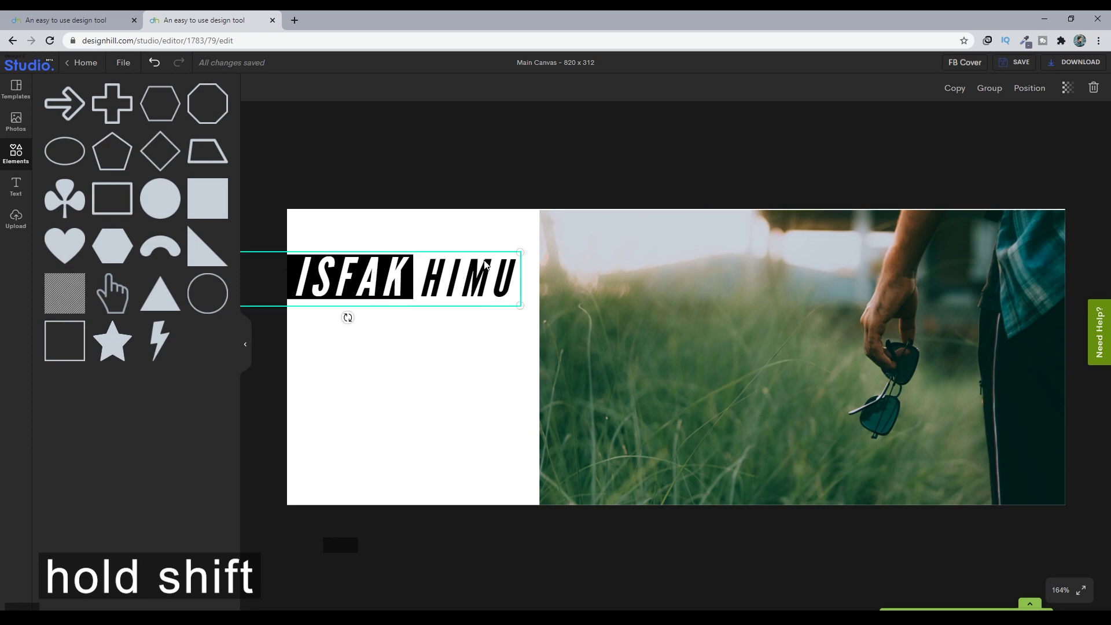
click(987, 90)
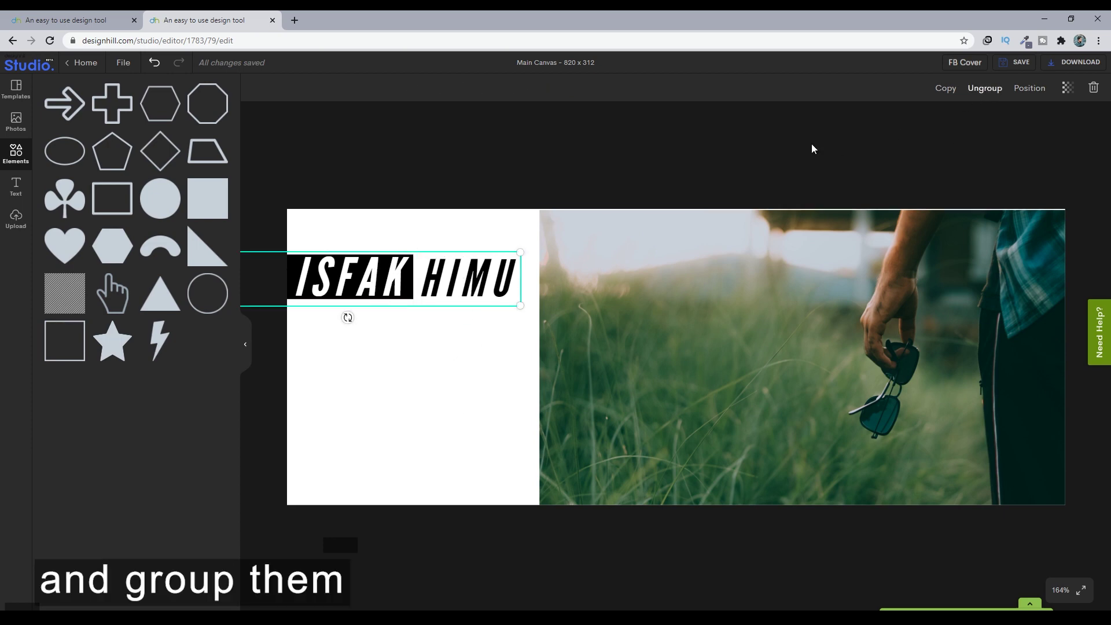
drag(392, 284, 391, 286)
click(407, 380)
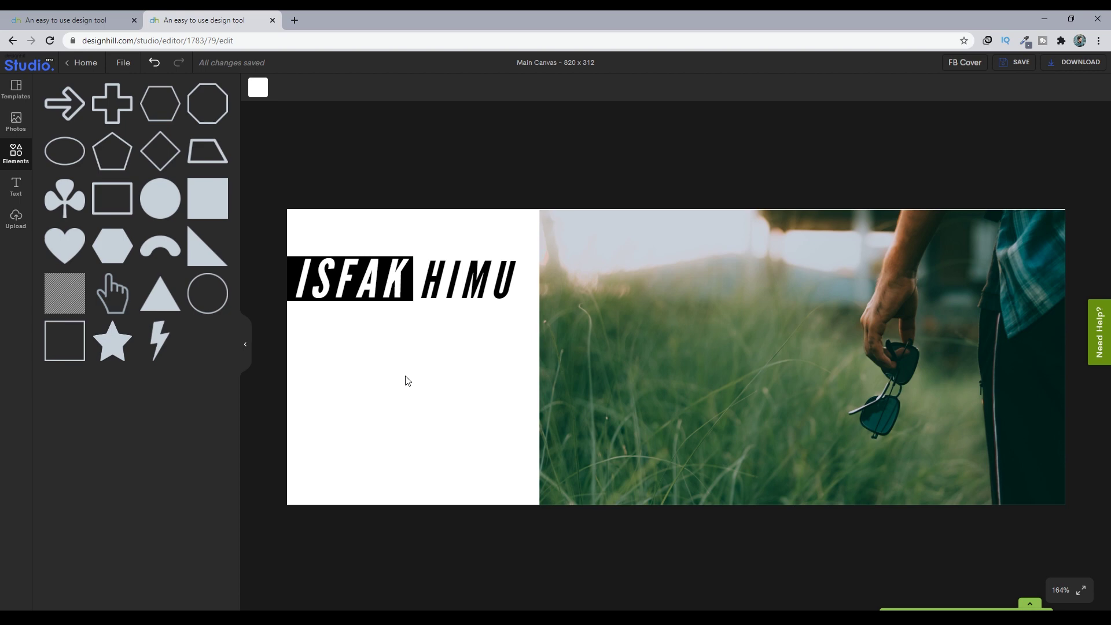
- Add the white brush-stroke upload, then resize and tilt it over the grass photo's top-left edge
click(24, 221)
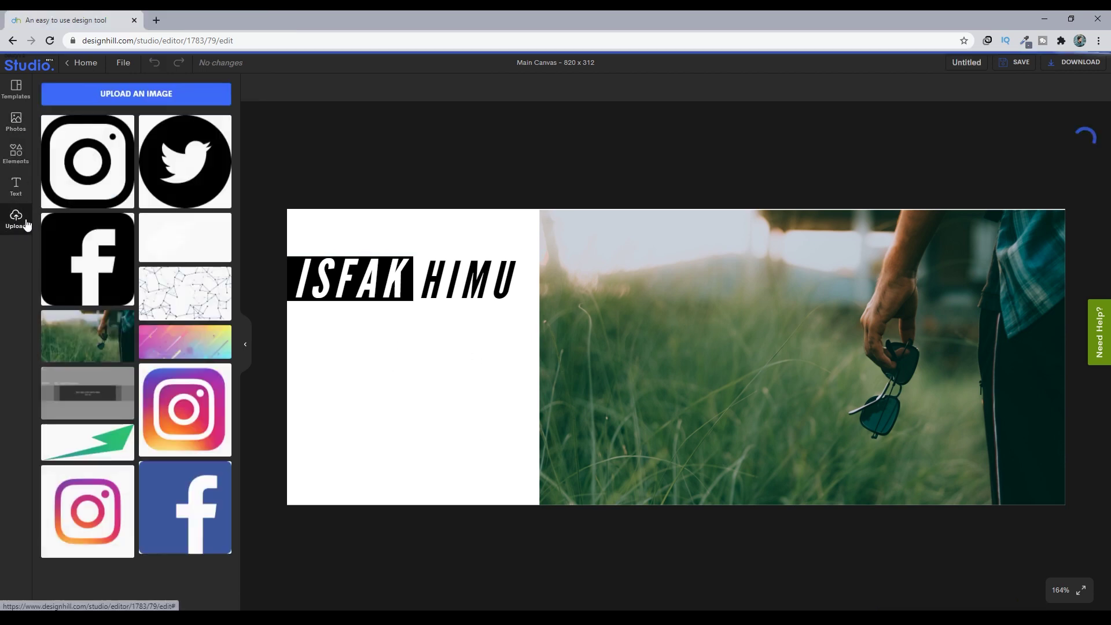
click(189, 239)
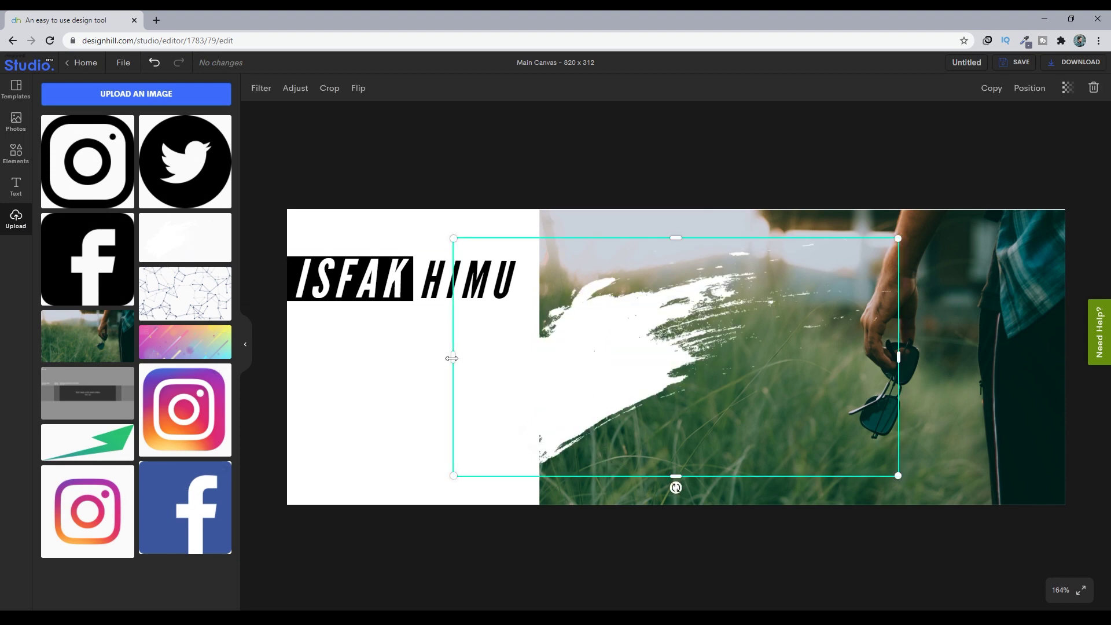
drag(452, 358, 607, 365)
drag(752, 476, 752, 432)
drag(898, 336, 869, 333)
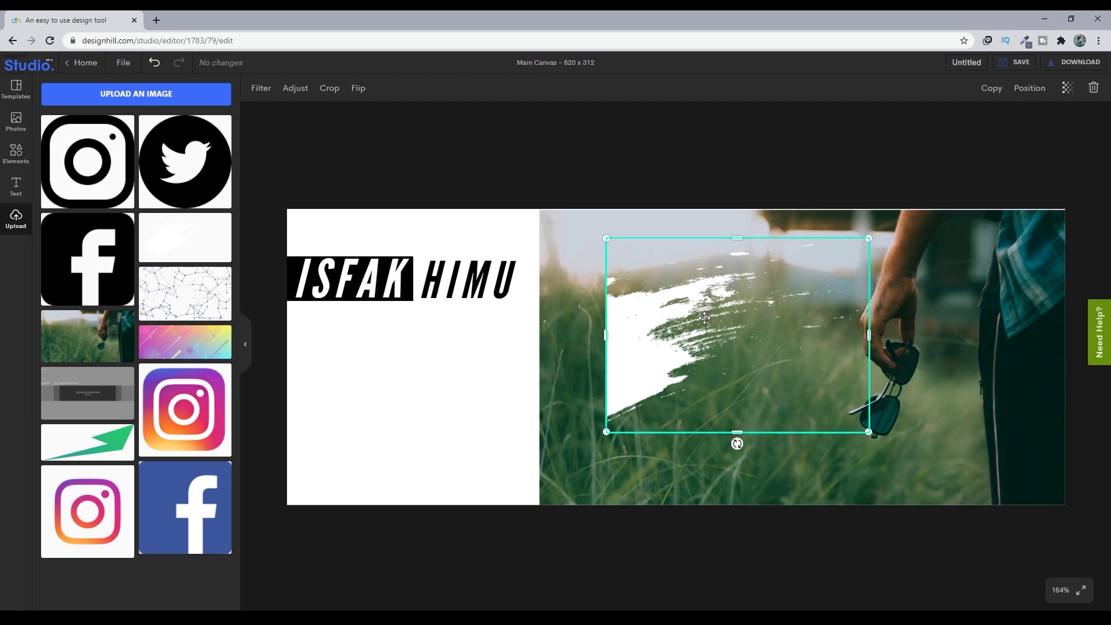
mouse_move(705, 318)
mouse_down()
mouse_move(607, 265)
mouse_move(662, 294)
mouse_up()
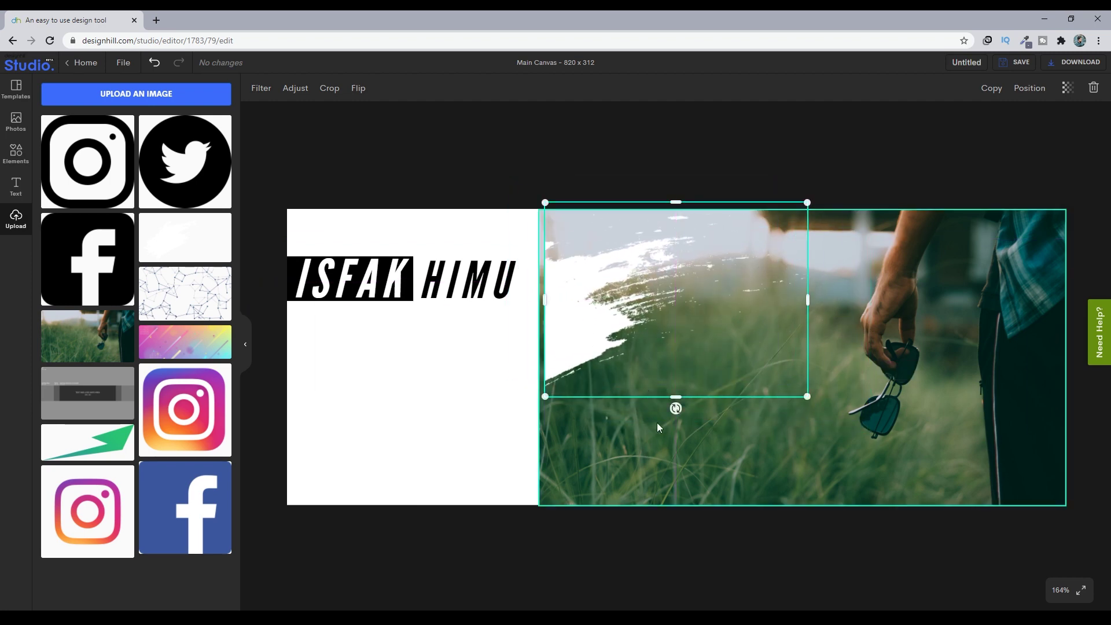
drag(674, 408, 701, 406)
mouse_move(654, 313)
mouse_down()
mouse_move(633, 299)
mouse_move(638, 253)
mouse_move(626, 255)
mouse_move(644, 249)
mouse_up()
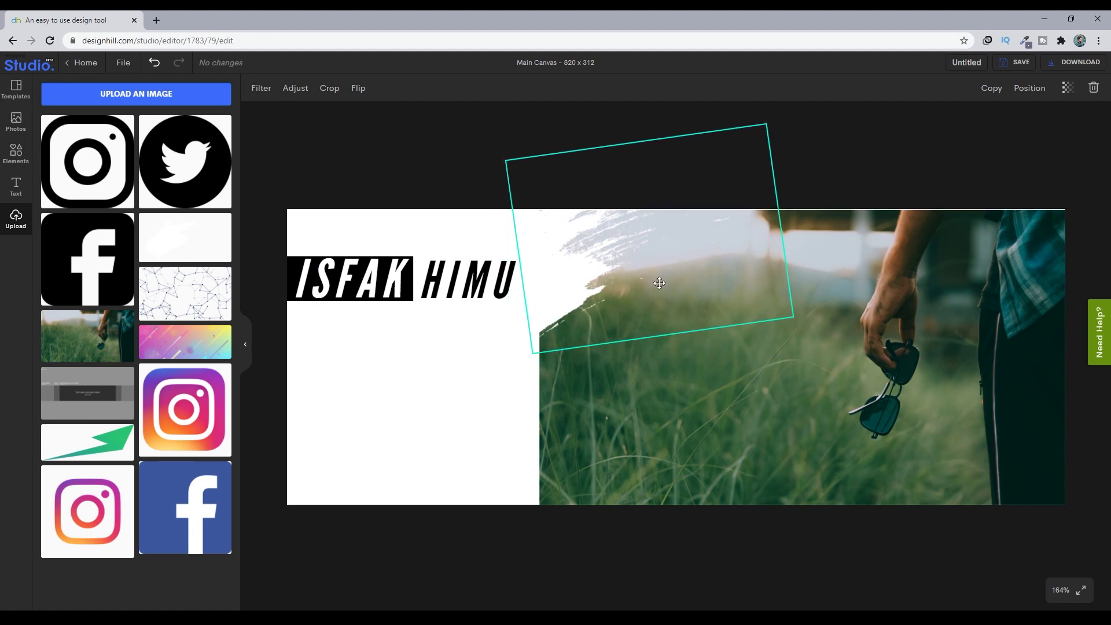
- Duplicate the brush stroke and set the copy slightly lower and left along the photo edge
click(991, 88)
drag(597, 349, 571, 344)
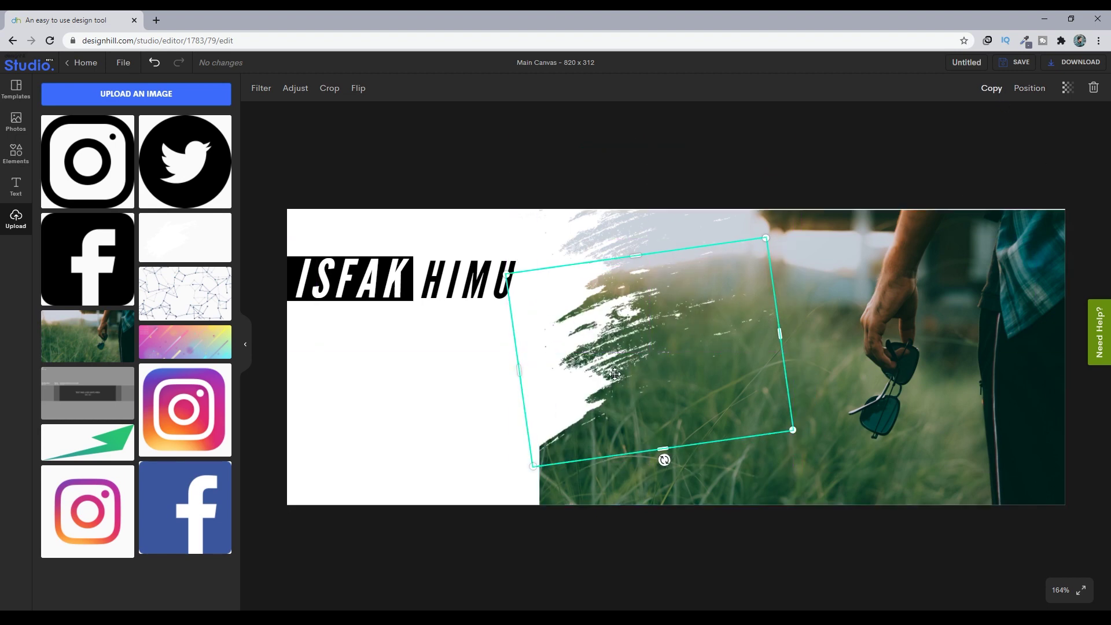
drag(614, 375, 588, 396)
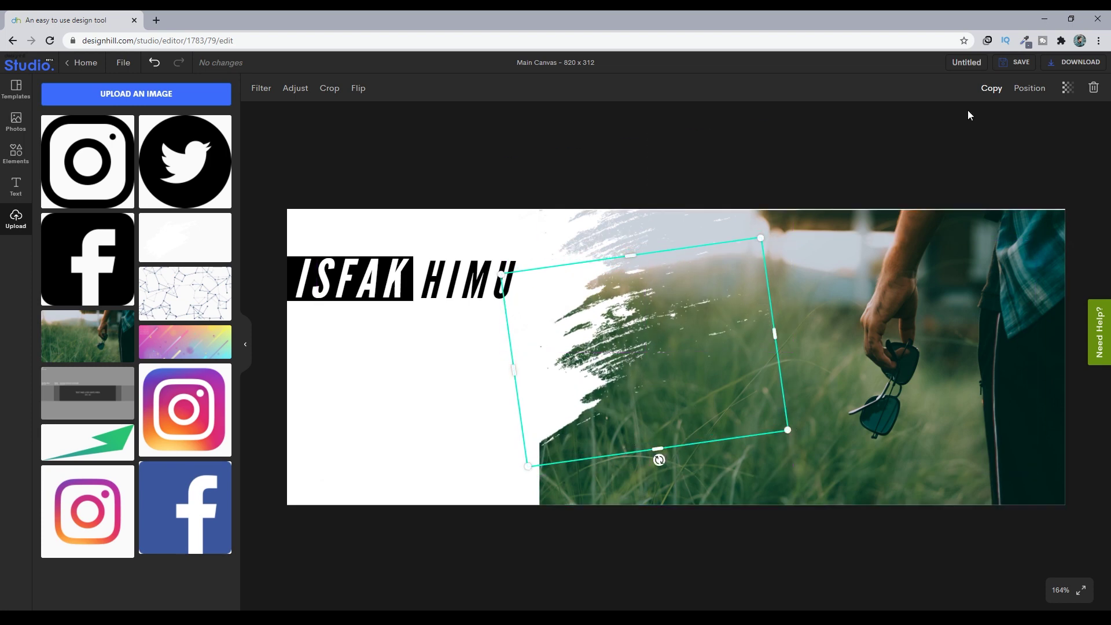
click(595, 228)
- Group both brush strokes, then move and resize the group down the photo's left edge
shift+click(617, 378)
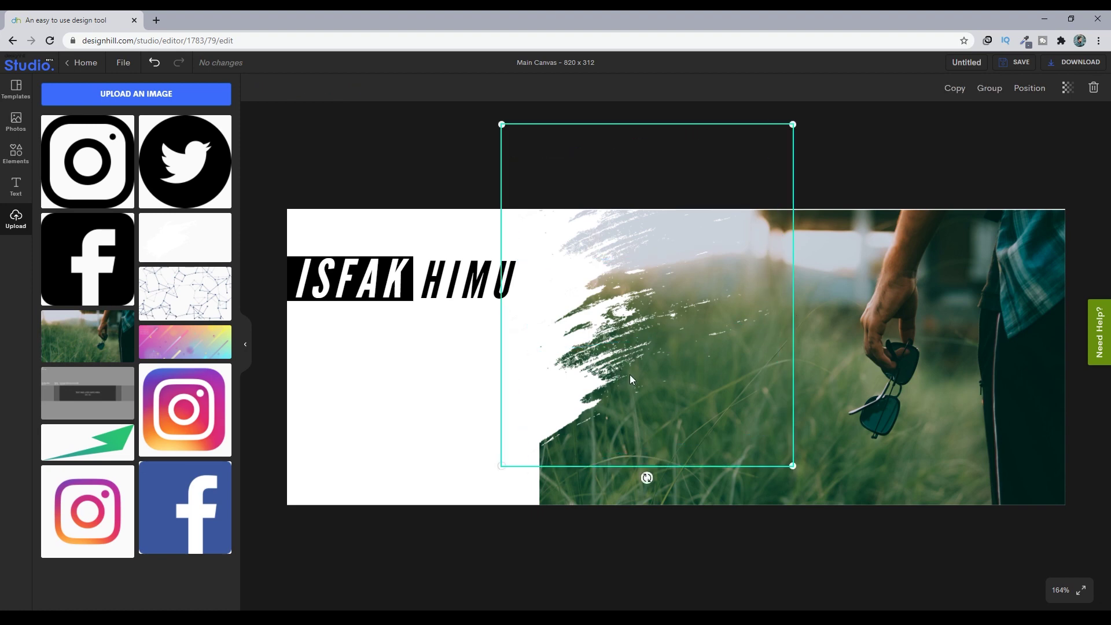
click(987, 91)
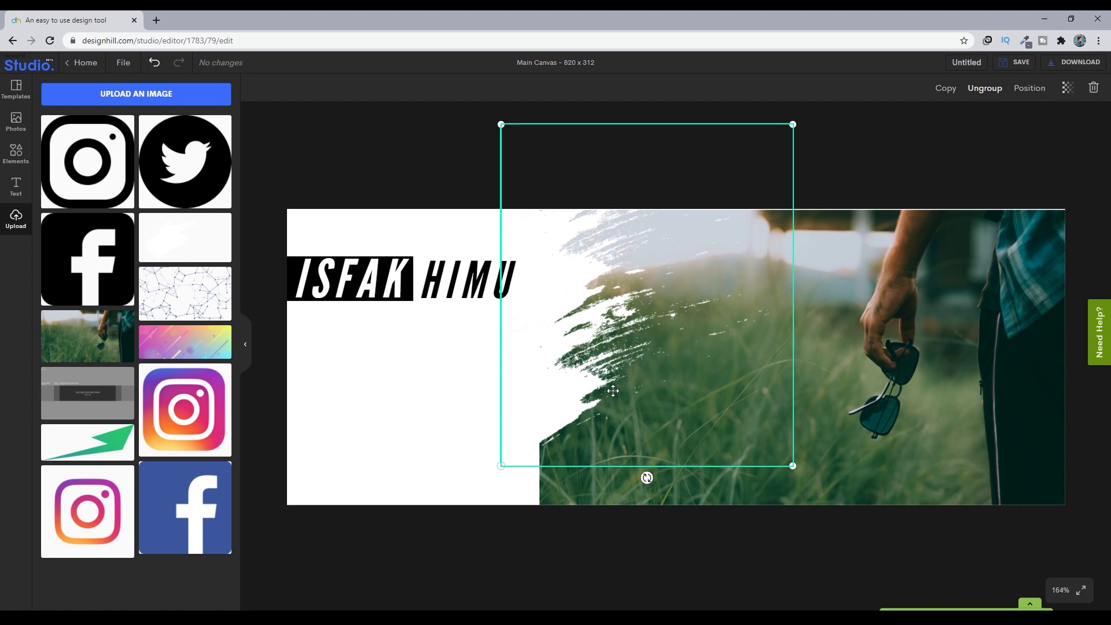
click(945, 89)
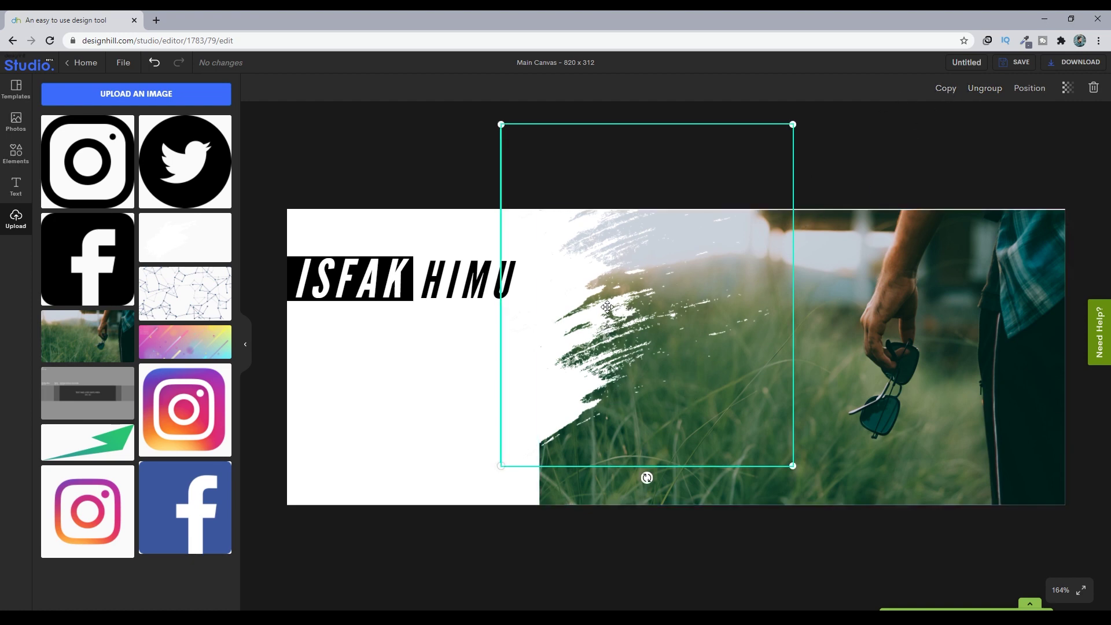
drag(601, 337, 593, 593)
drag(566, 498, 646, 312)
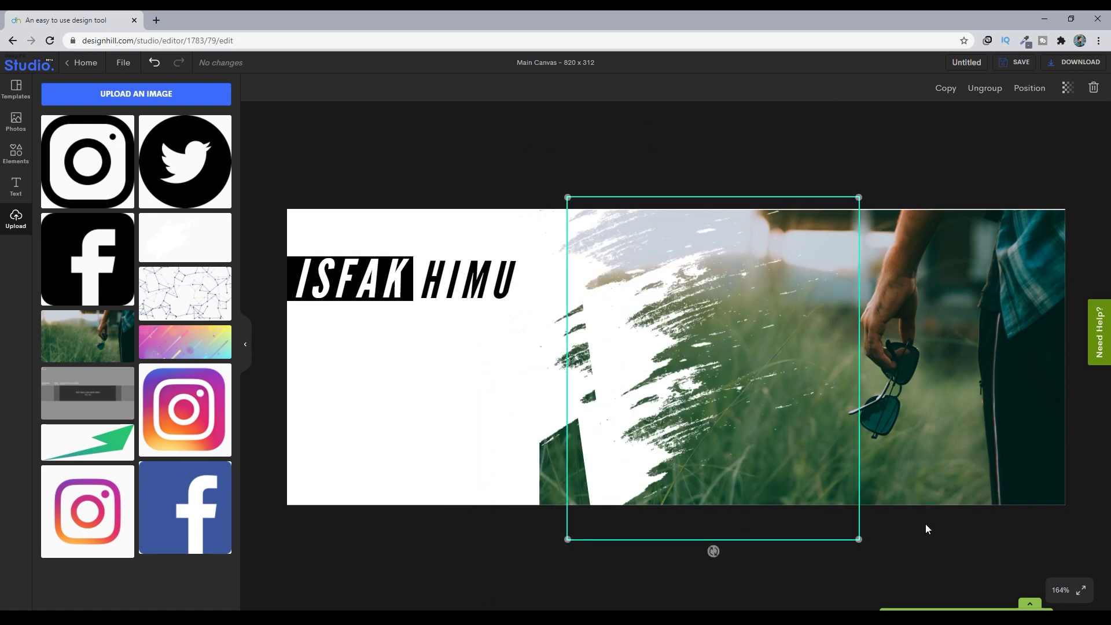
drag(858, 536, 787, 455)
drag(592, 294, 551, 484)
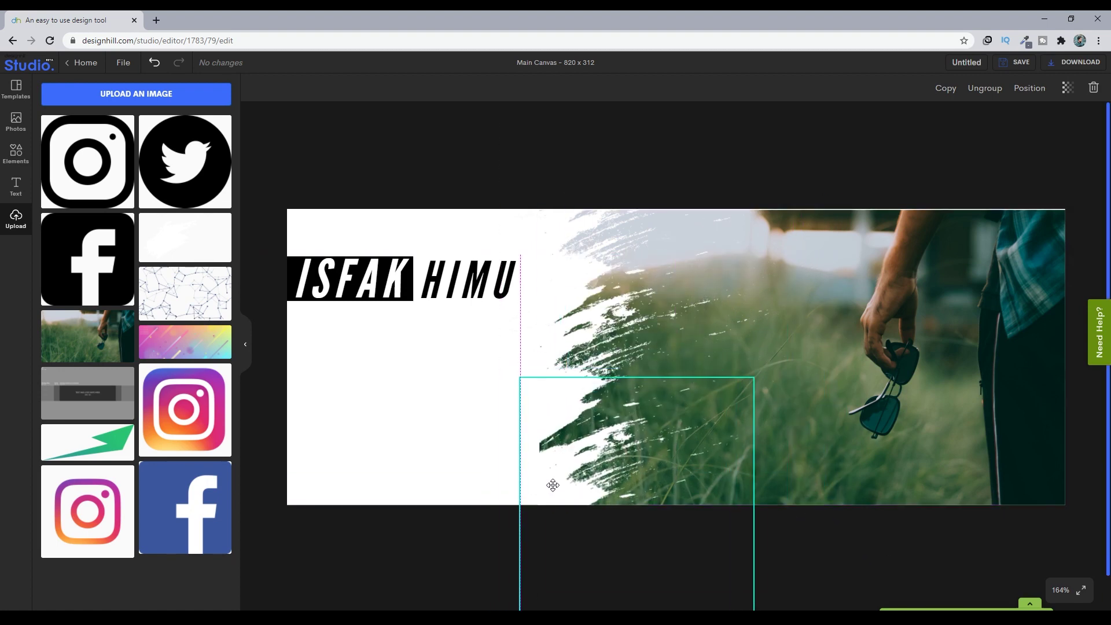
mouse_move(756, 376)
mouse_down()
mouse_move(773, 363)
mouse_move(761, 371)
mouse_up()
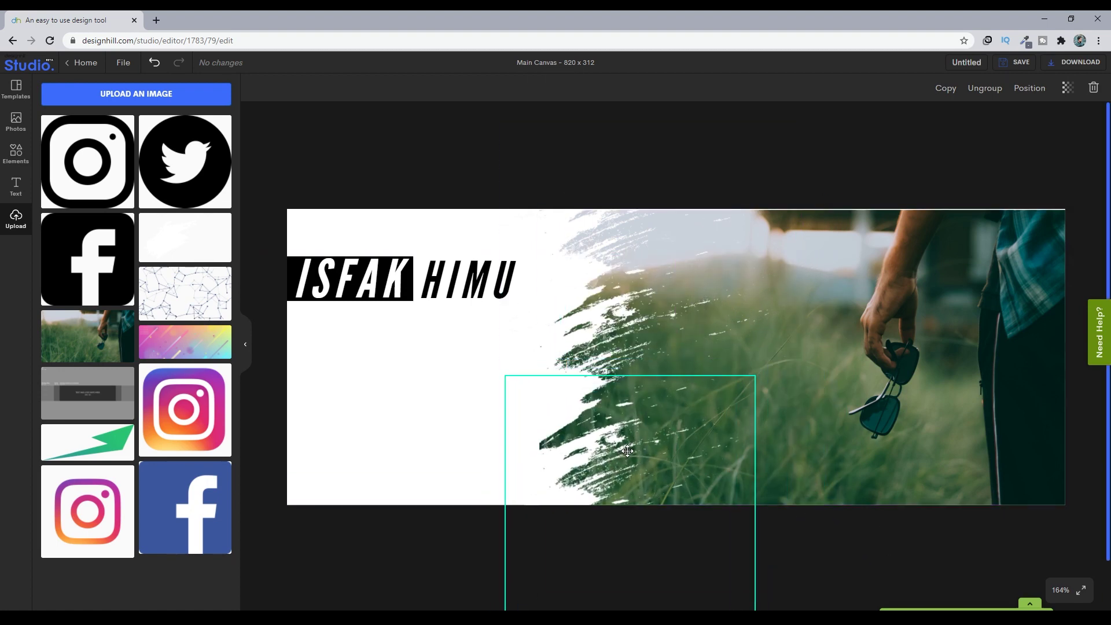
- Line the brush group up exactly with the grass photo's left edge, then deselect to review
click(928, 578)
click(627, 376)
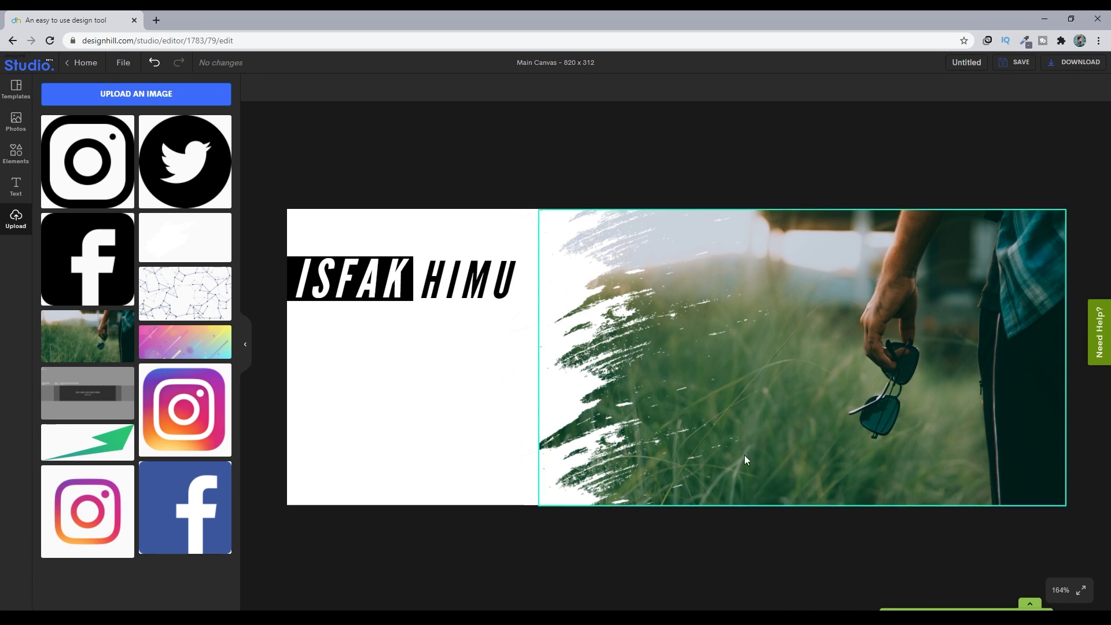
click(596, 336)
drag(595, 336, 600, 335)
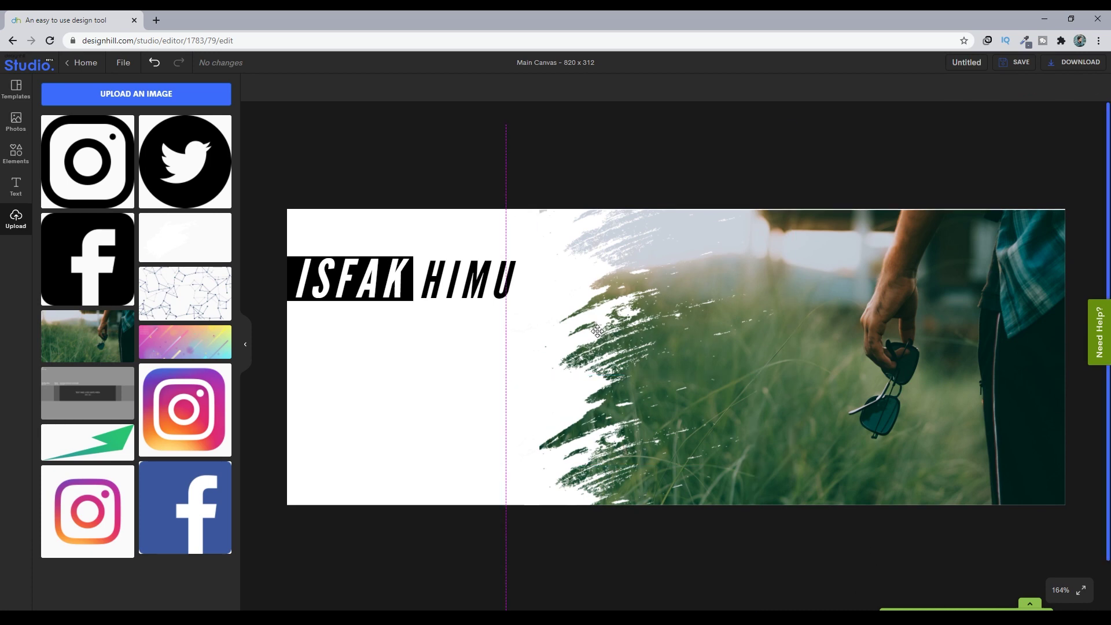
click(562, 479)
click(471, 281)
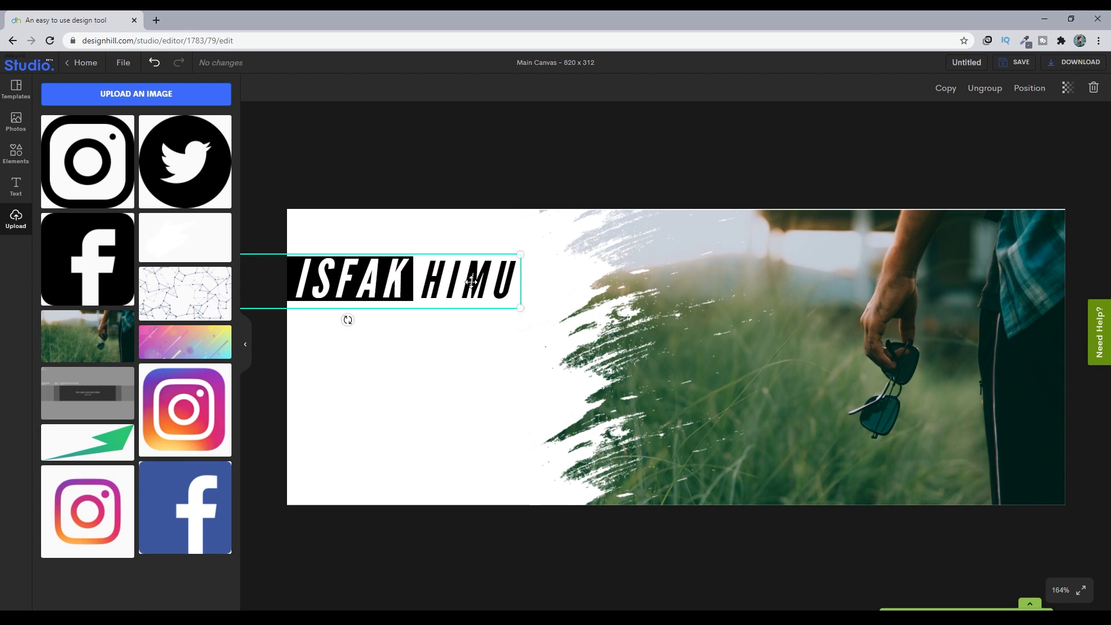
click(443, 399)
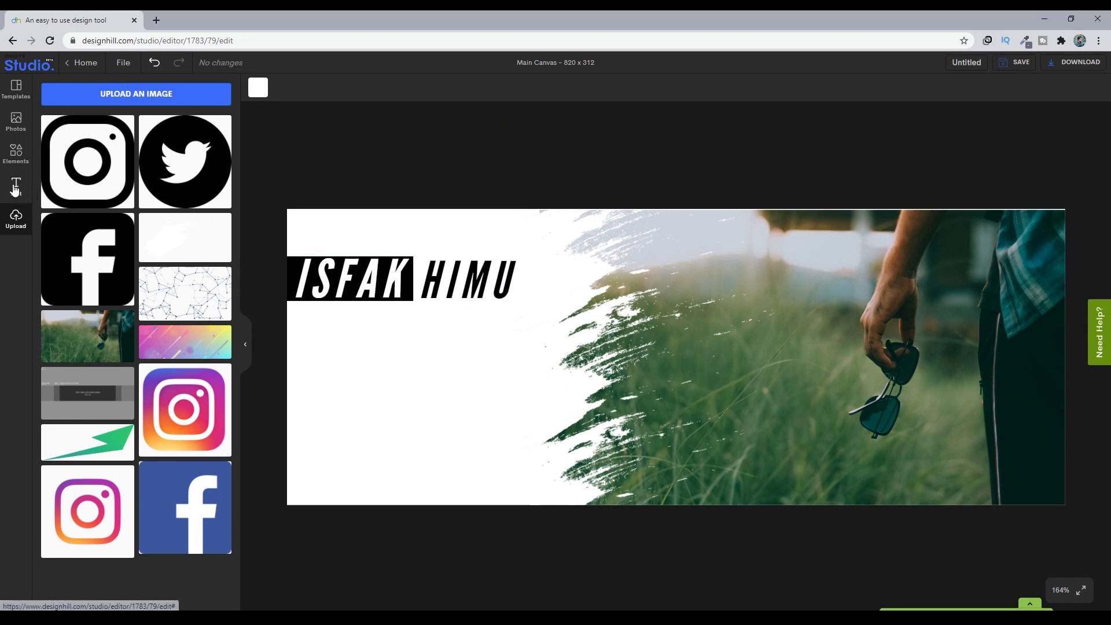
- Add the SALUTE TO NATION text template, ungroup it, and change its wording to PHOTOGRAPHER
click(15, 189)
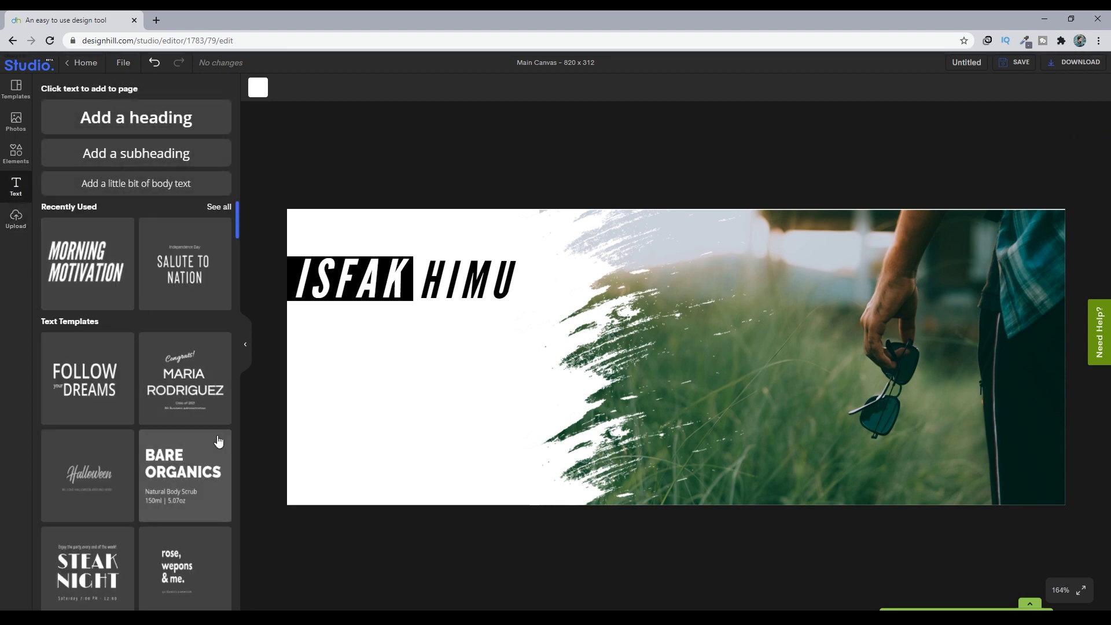
click(177, 286)
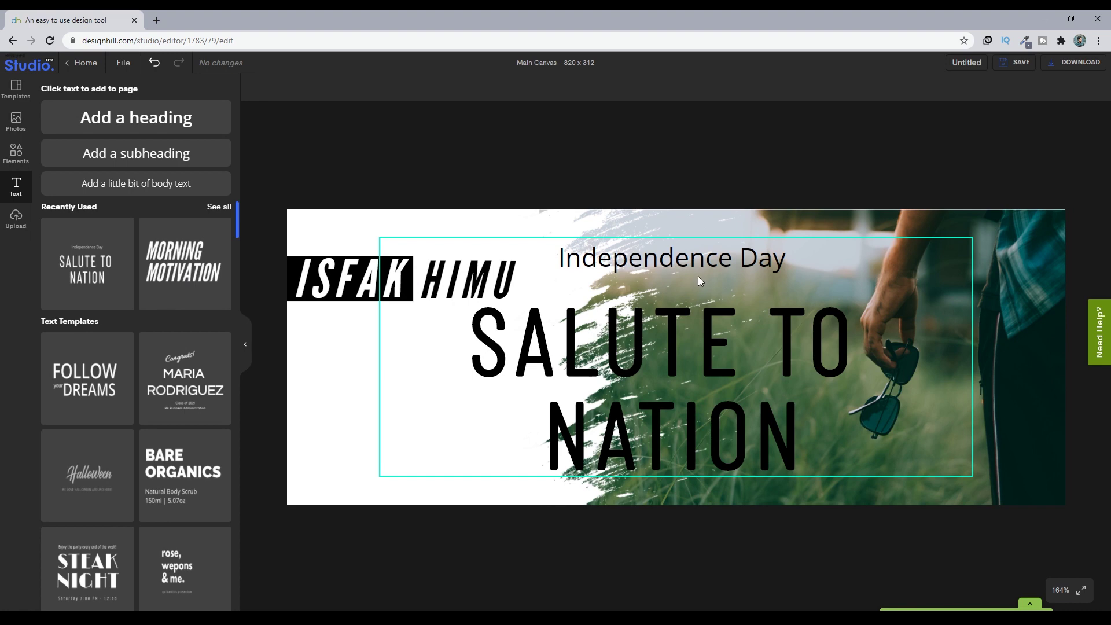
click(699, 281)
click(986, 90)
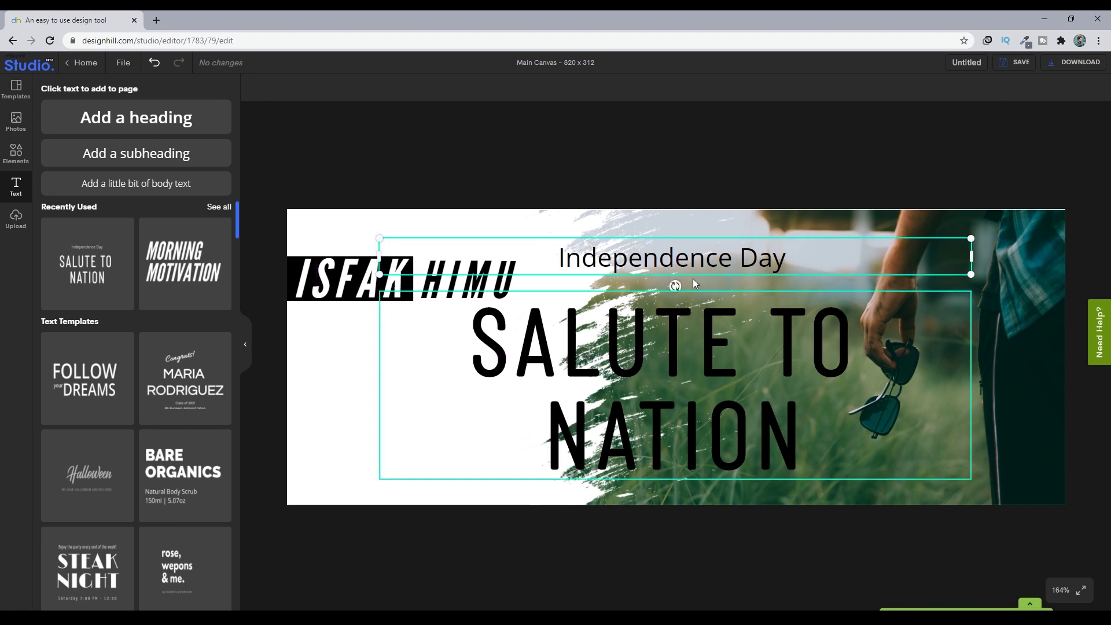
click(735, 307)
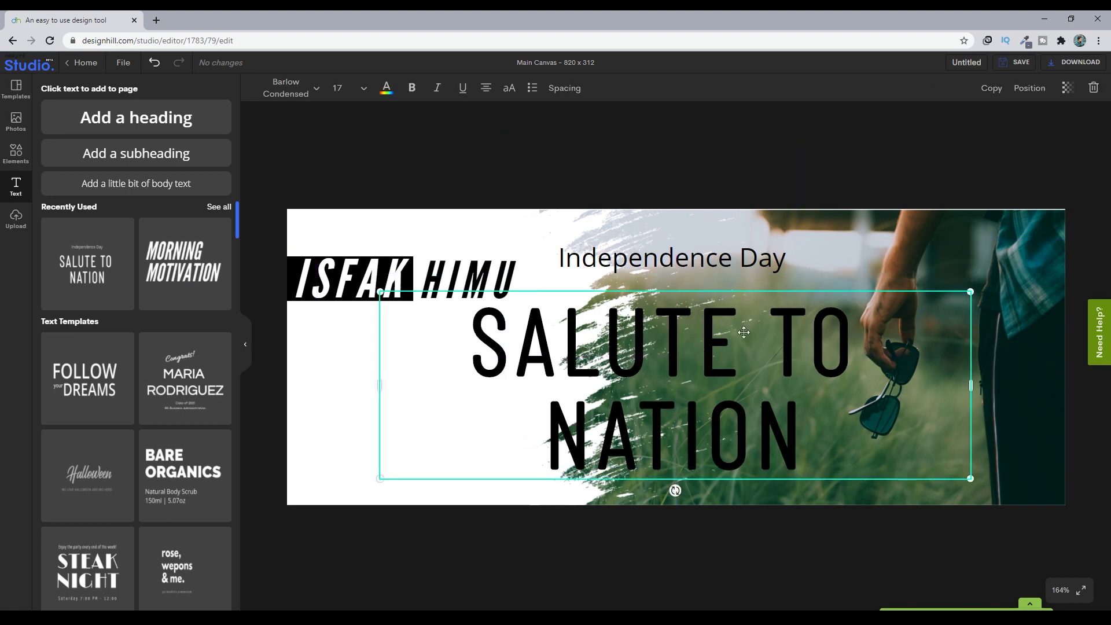
click(735, 267)
click(735, 379)
double_click(735, 379)
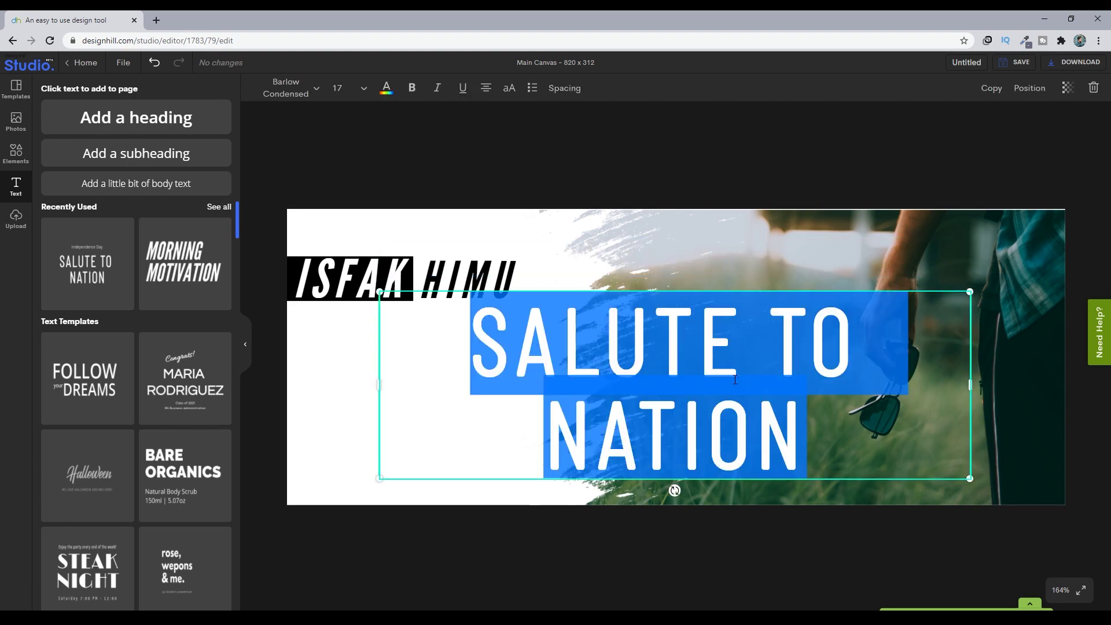
text(PH)
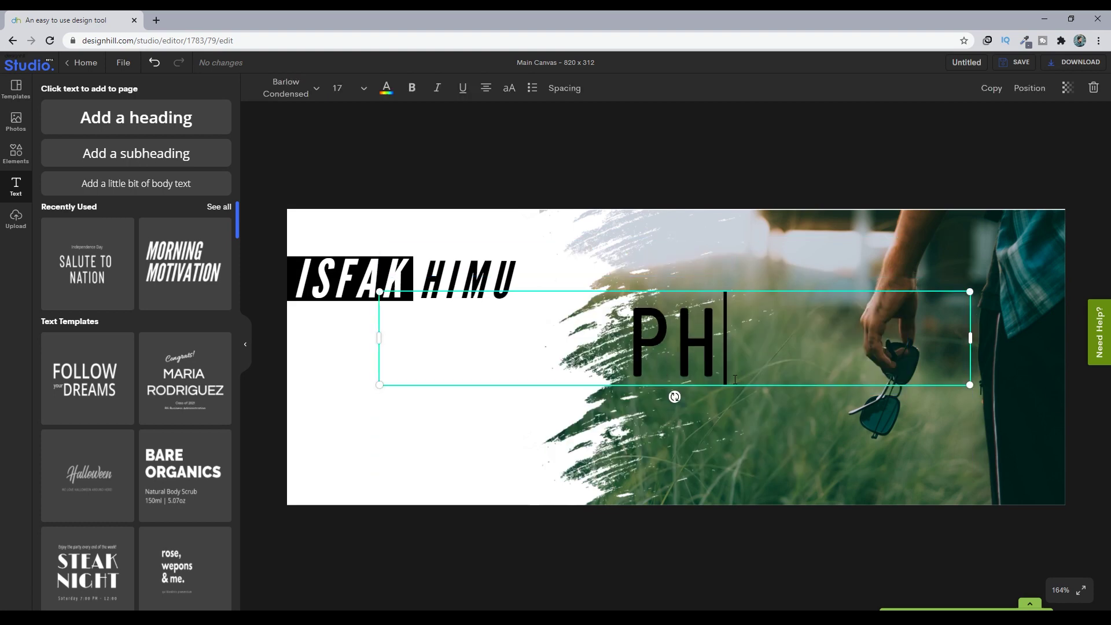
text(OTOGRAPHER)
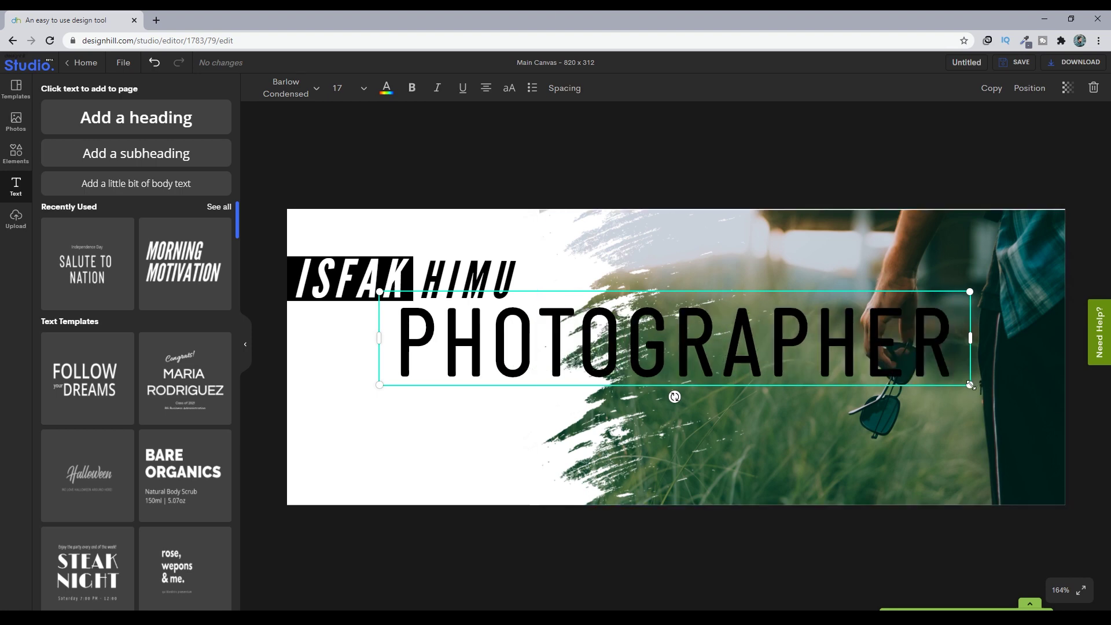
- Shrink PHOTOGRAPHER, shift the brush-edged photo slightly left, and place PHOTOGRAPHER under the name heading
mouse_move(970, 384)
mouse_down()
mouse_move(806, 337)
mouse_move(510, 315)
mouse_move(435, 350)
mouse_move(432, 370)
mouse_up()
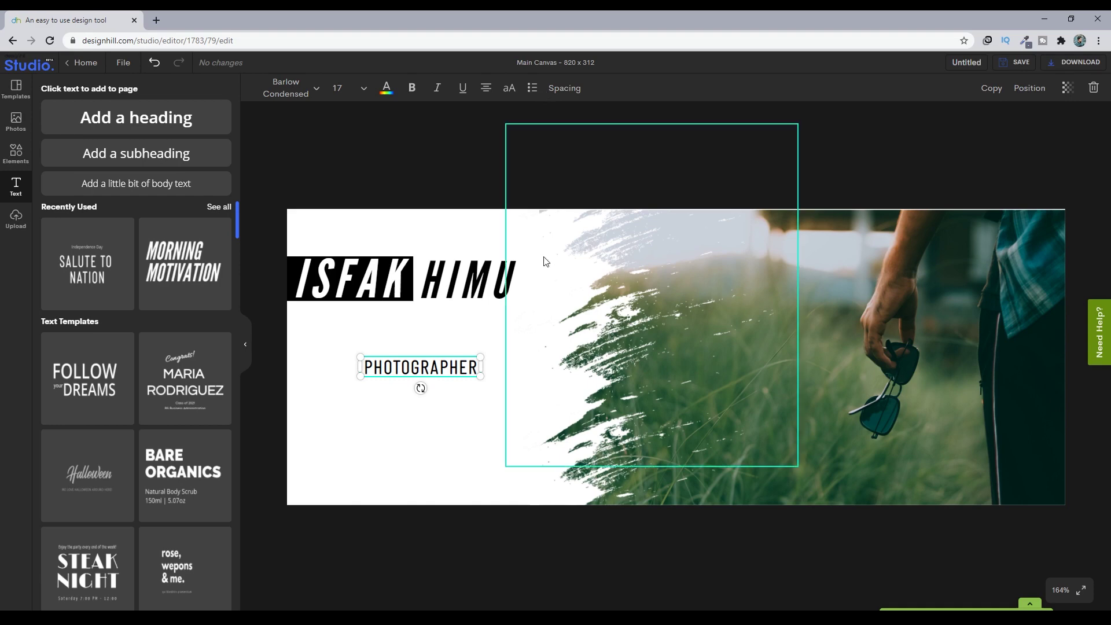
click(595, 447)
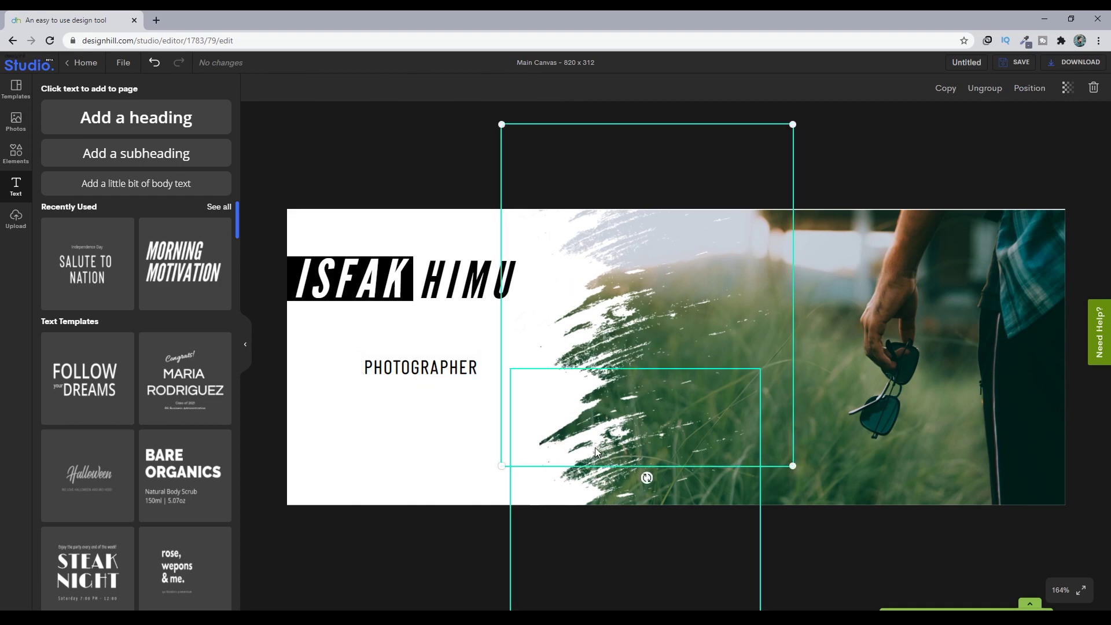
drag(591, 446, 581, 463)
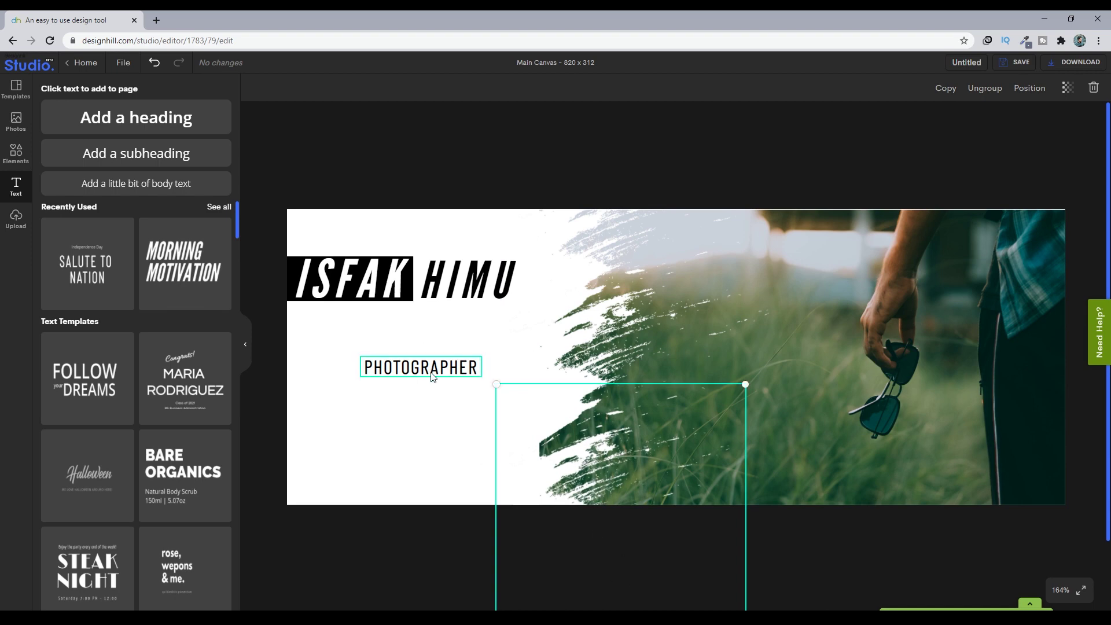
mouse_move(431, 374)
mouse_down()
mouse_move(394, 357)
mouse_move(419, 363)
mouse_move(408, 348)
mouse_up()
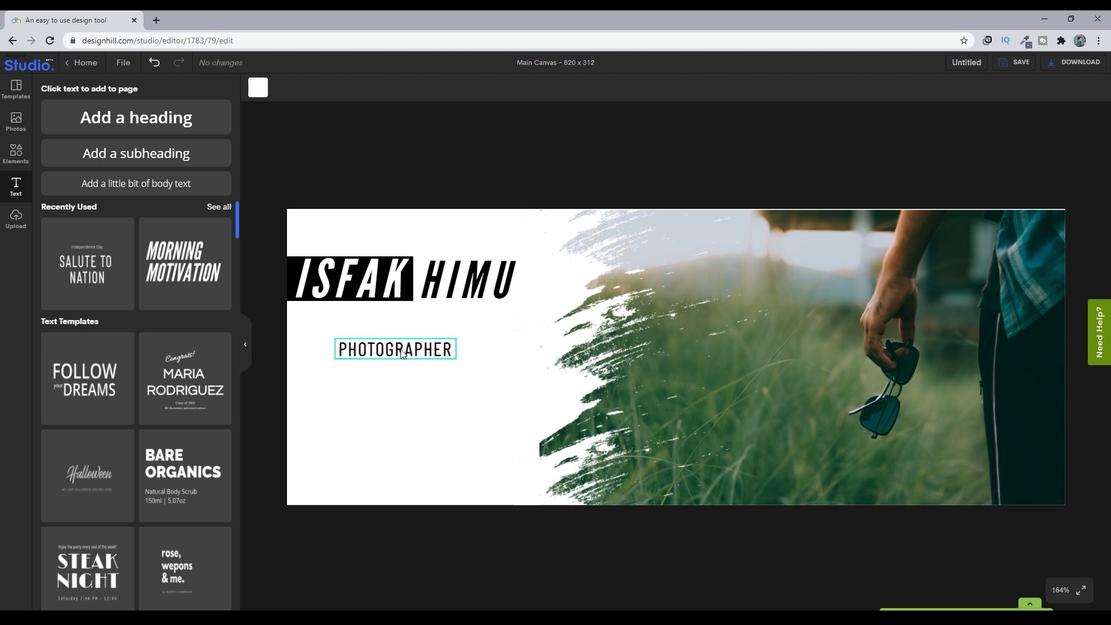
click(446, 400)
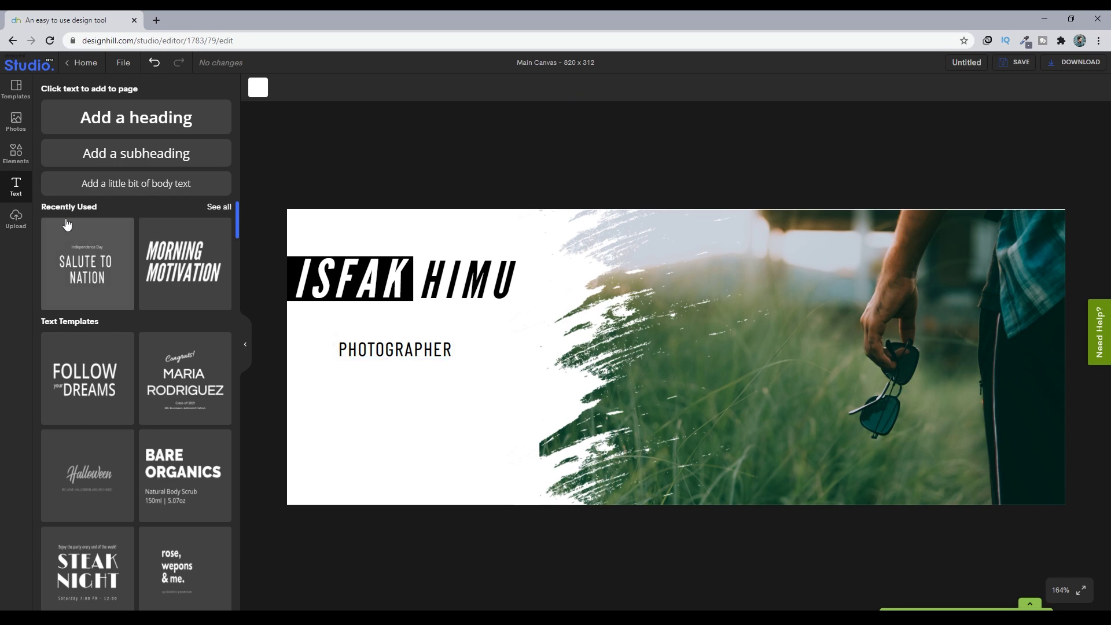
click(15, 153)
- Add a circle, fill it black, and shrink it to 17x17 beside PHOTOGRAPHER
click(160, 197)
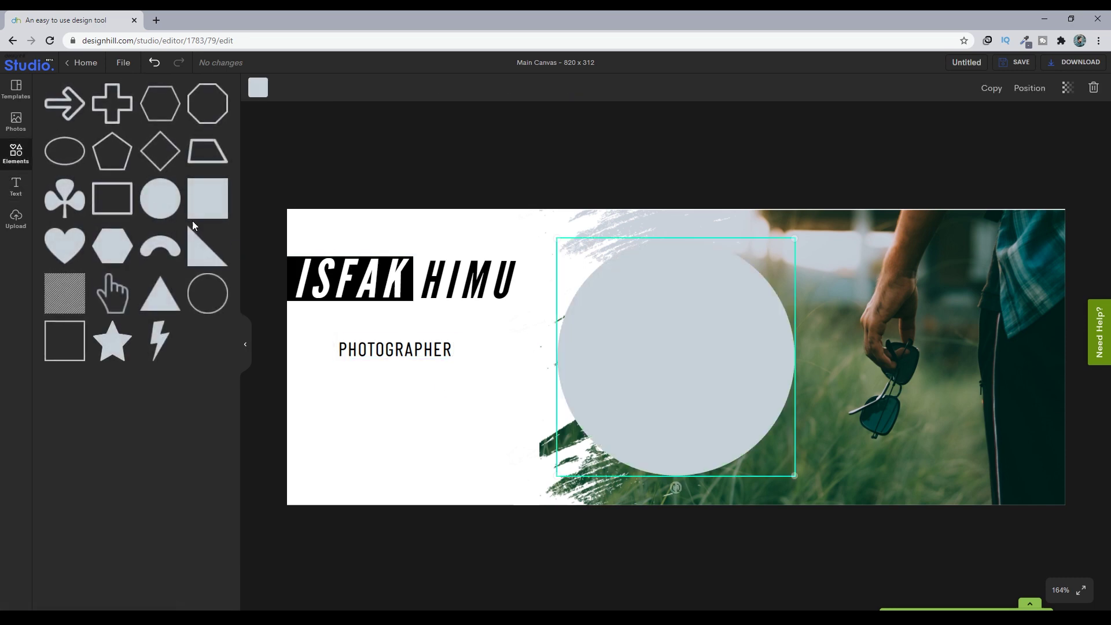
drag(792, 473, 624, 303)
drag(591, 270, 349, 350)
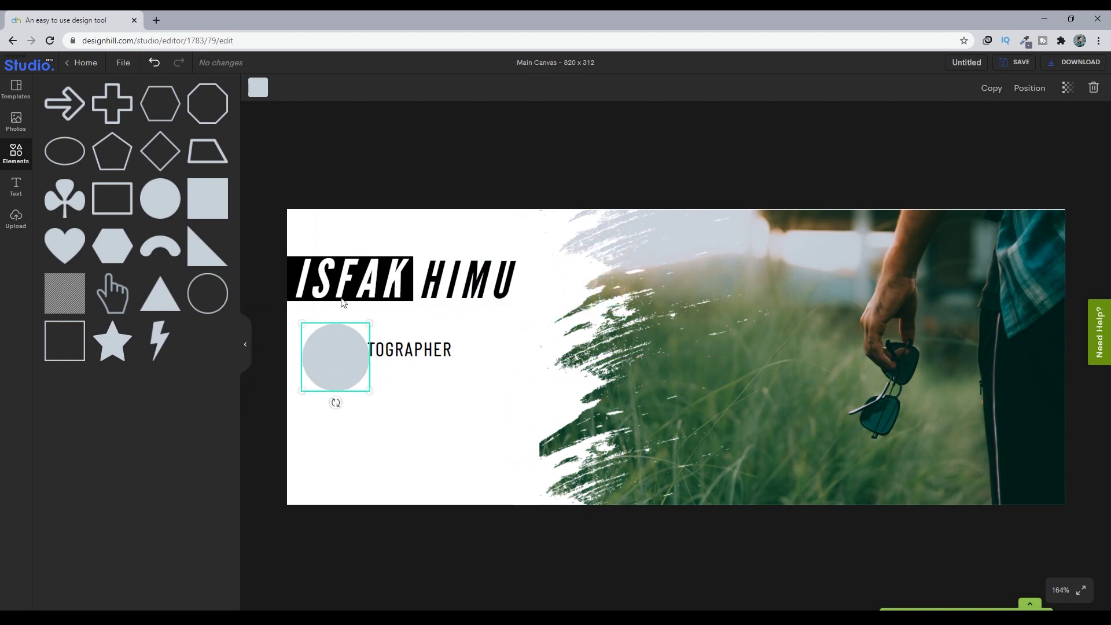
click(258, 87)
click(35, 185)
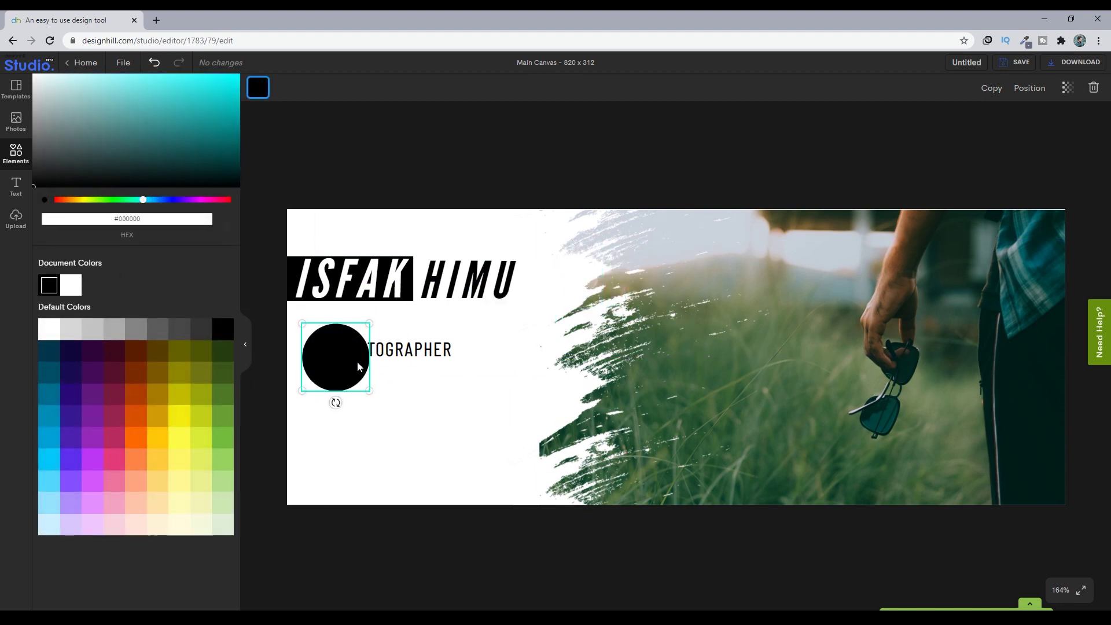
drag(368, 391, 345, 348)
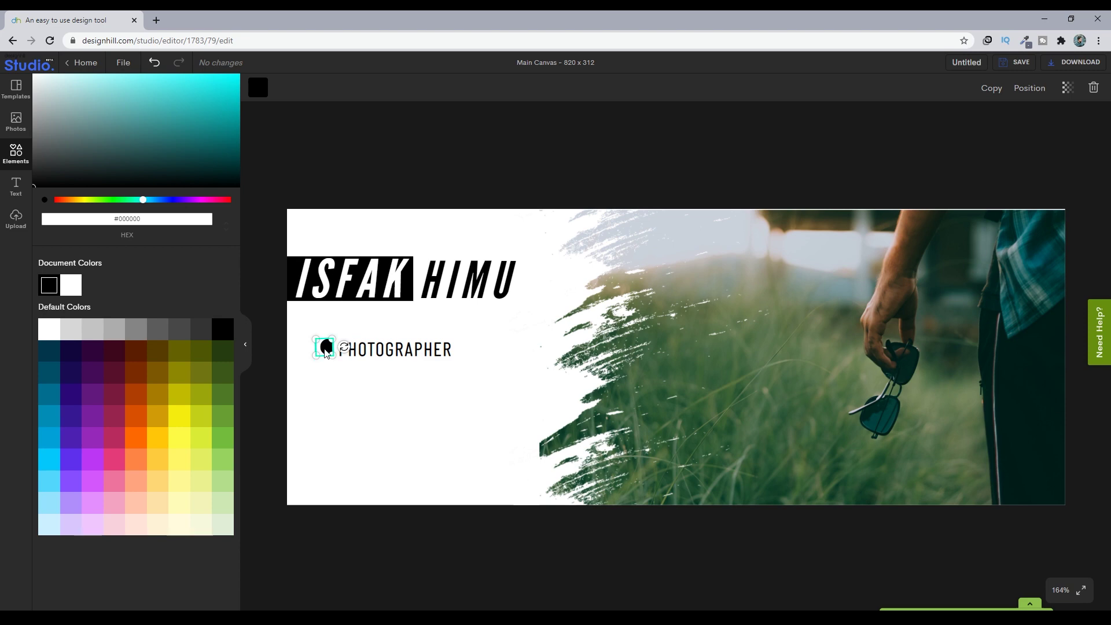
- Rotate the small black circle about 90 degrees into a half-circle and fine-tune its size
click(335, 352)
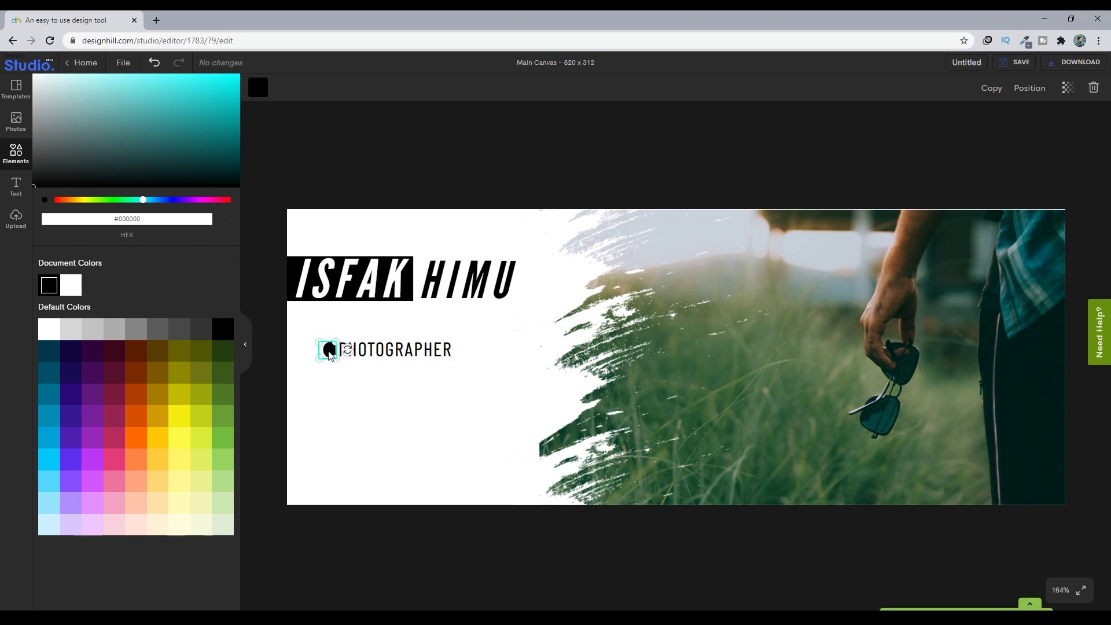
click(331, 356)
mouse_move(346, 354)
mouse_down()
mouse_move(326, 356)
mouse_move(332, 364)
mouse_move(326, 354)
mouse_up()
click(380, 392)
click(331, 356)
click(358, 383)
click(350, 373)
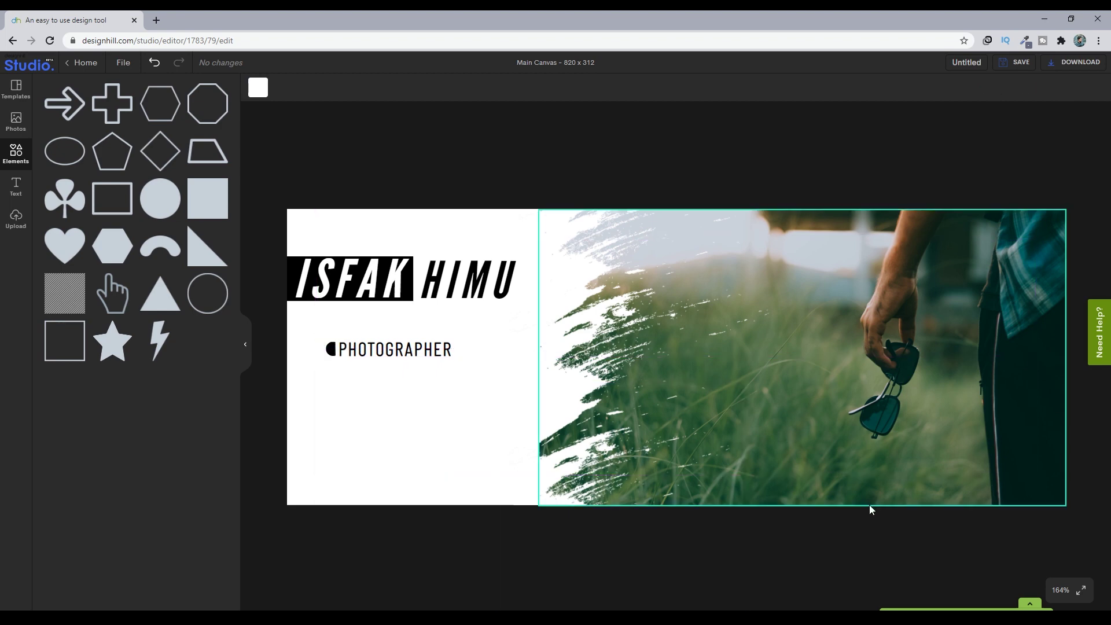
- At 200% zoom, duplicate the half-circle and place the copy right of PHOTOGRAPHER
click(1061, 590)
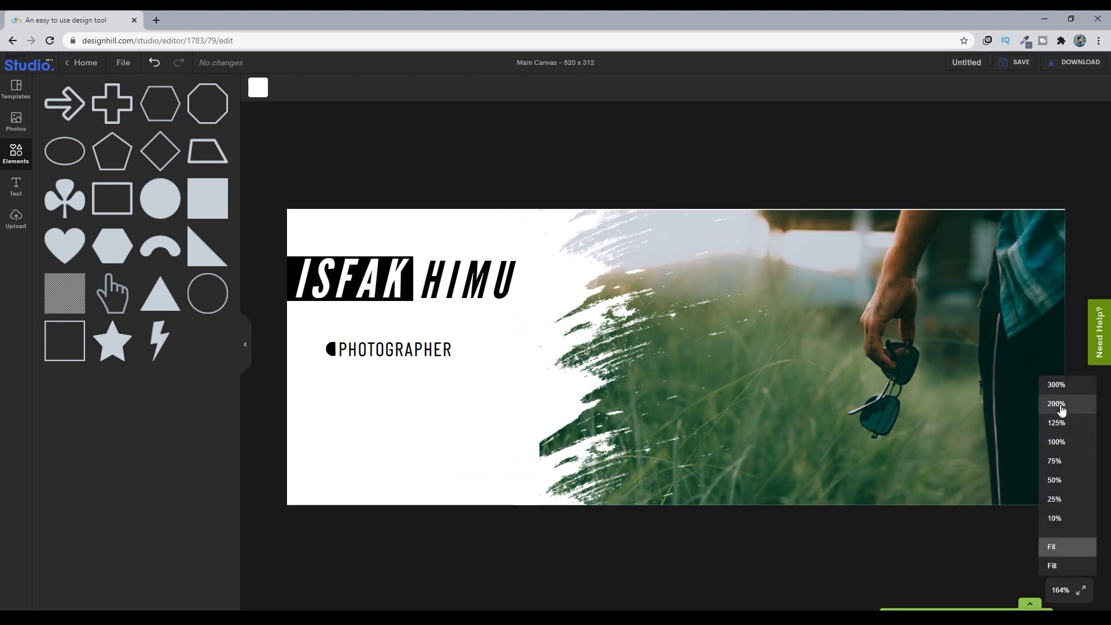
click(1057, 404)
drag(290, 351, 293, 353)
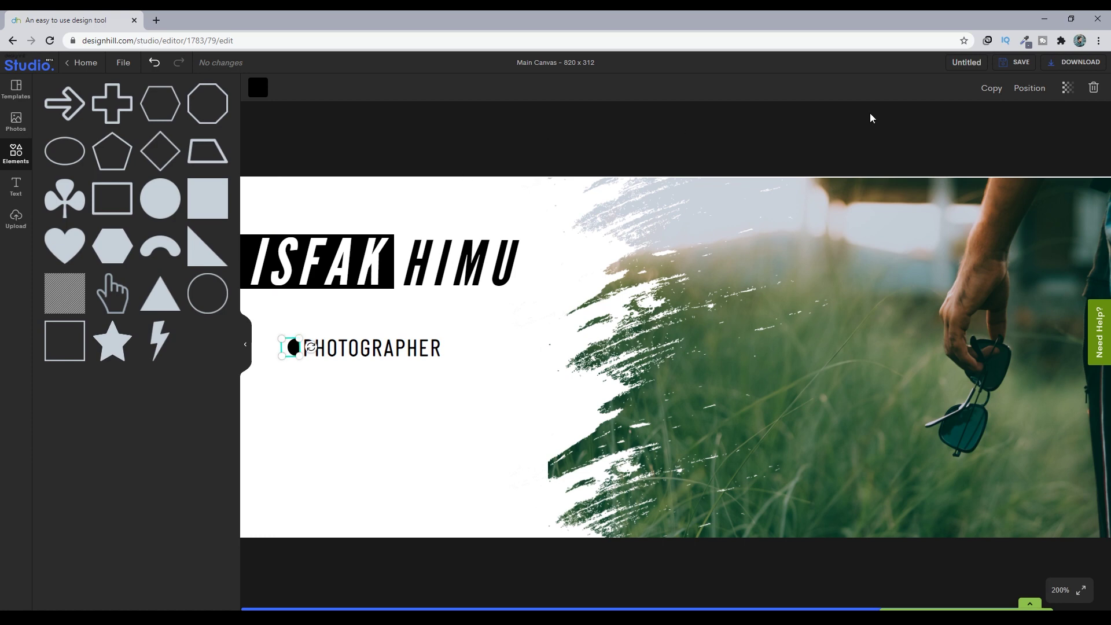
click(990, 88)
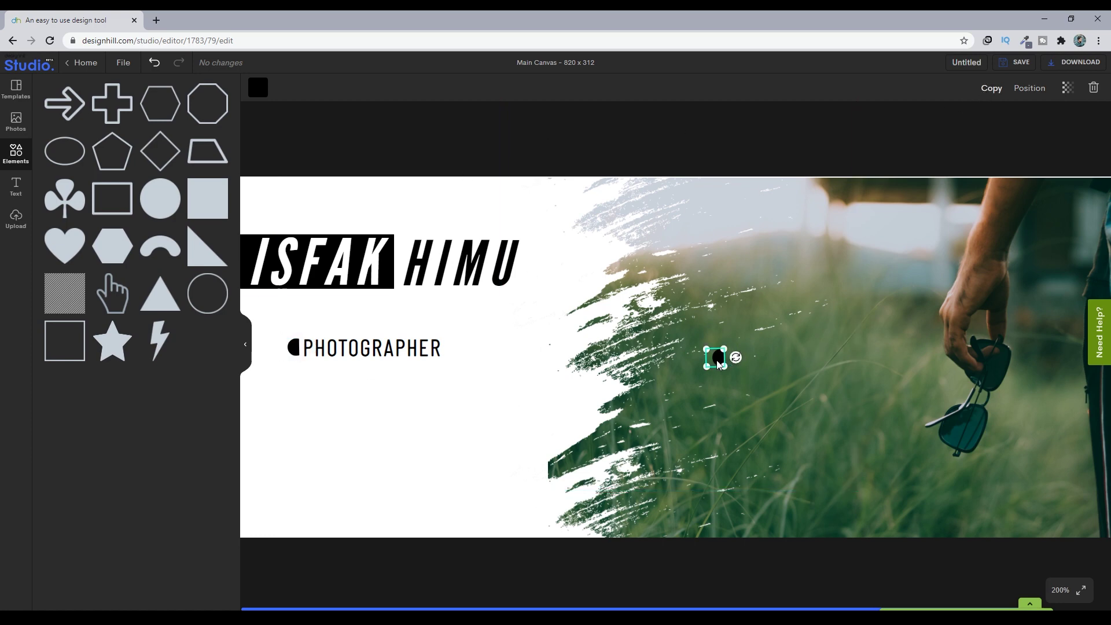
drag(718, 358, 448, 352)
click(475, 397)
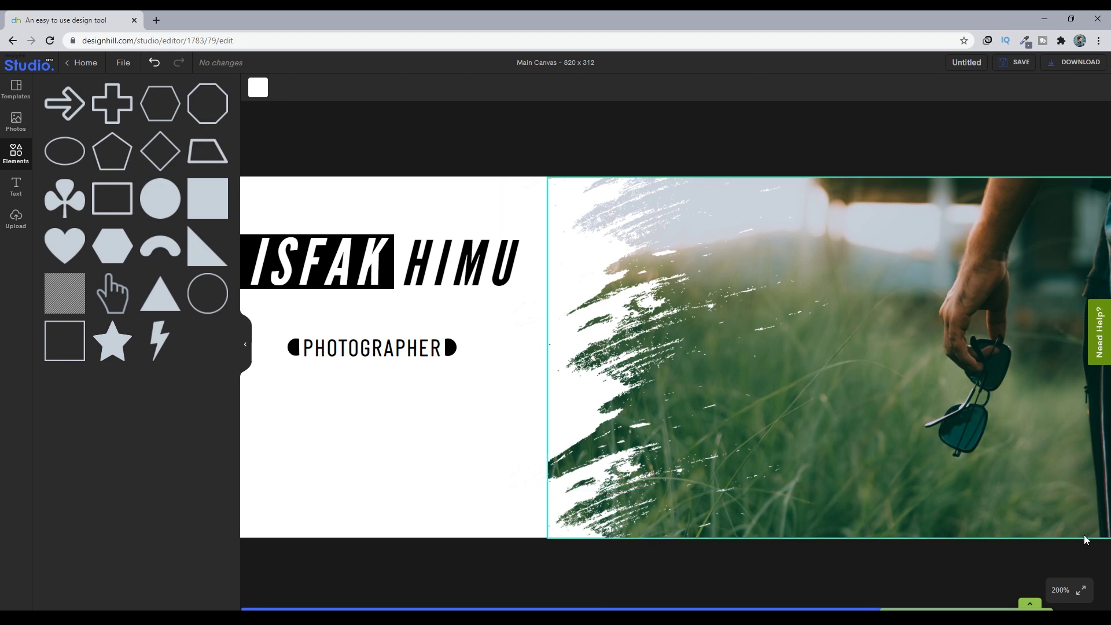
- At 300% zoom, nudge the left half-circle left and the right one right for even spacing
click(1062, 589)
click(1062, 564)
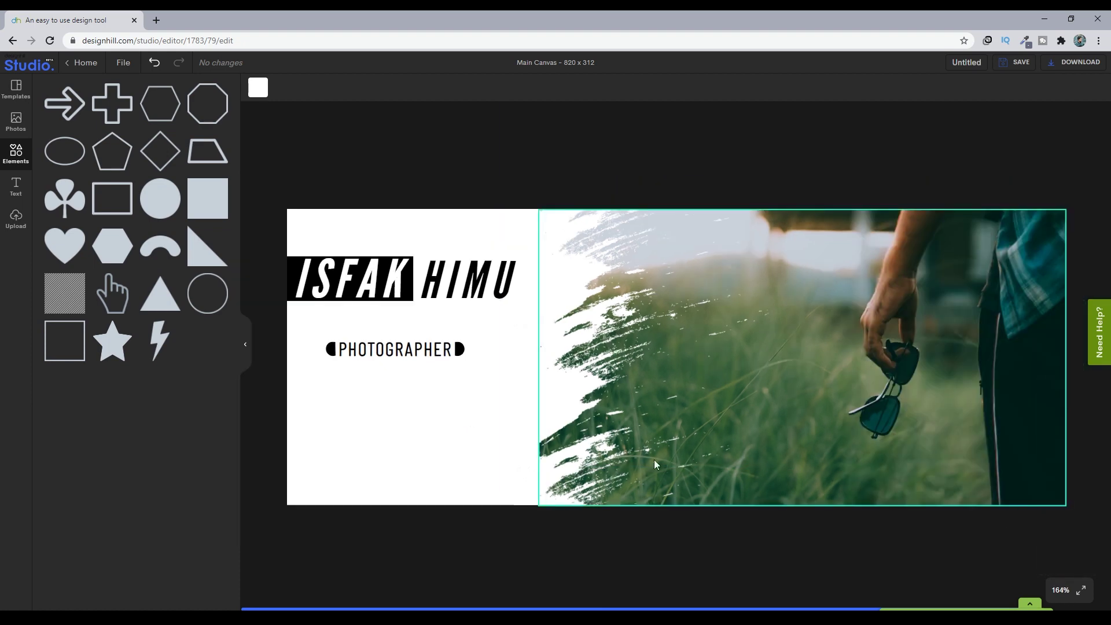
drag(330, 349, 330, 350)
click(155, 63)
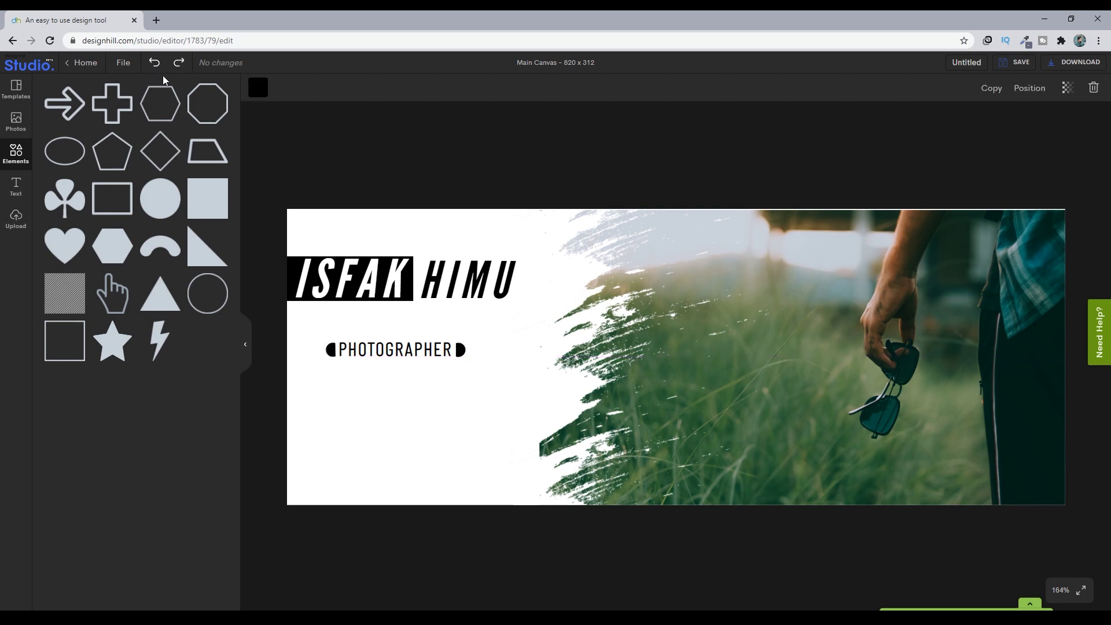
click(410, 569)
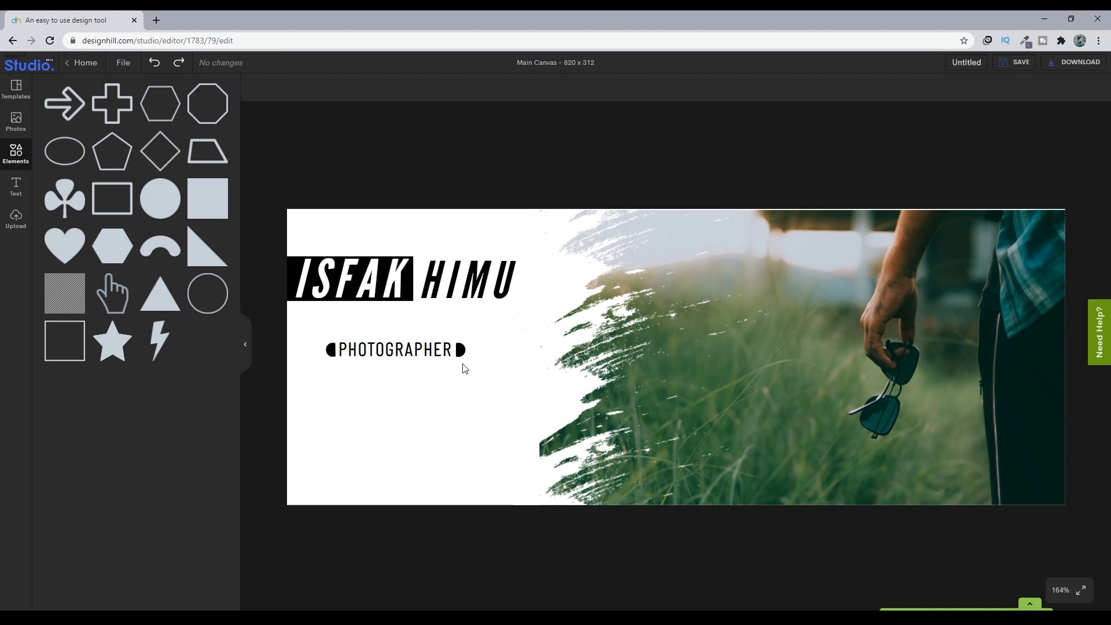
click(1059, 590)
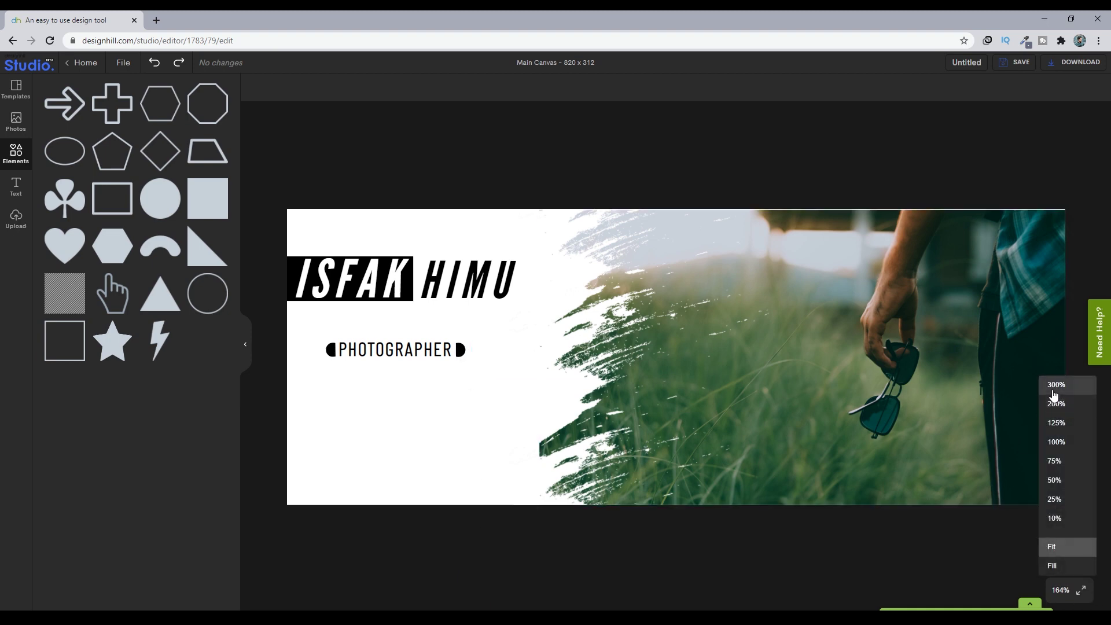
click(1053, 393)
drag(319, 372, 311, 370)
drag(559, 373, 566, 377)
click(598, 451)
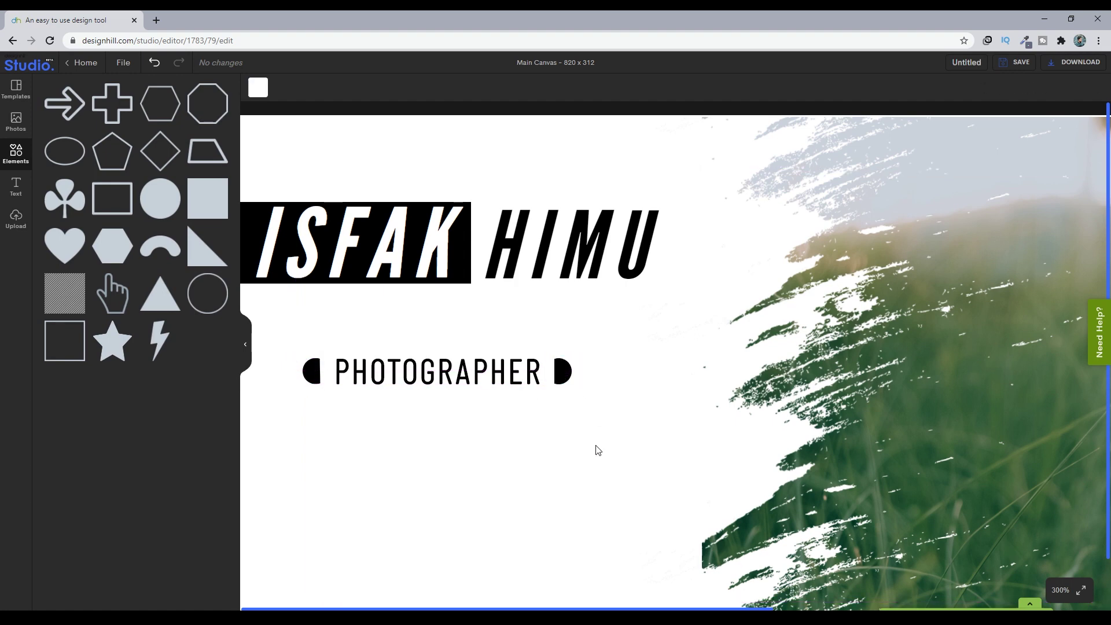
- Fit the cover in view and marquee-select PHOTOGRAPHER with both half-circles
click(1061, 590)
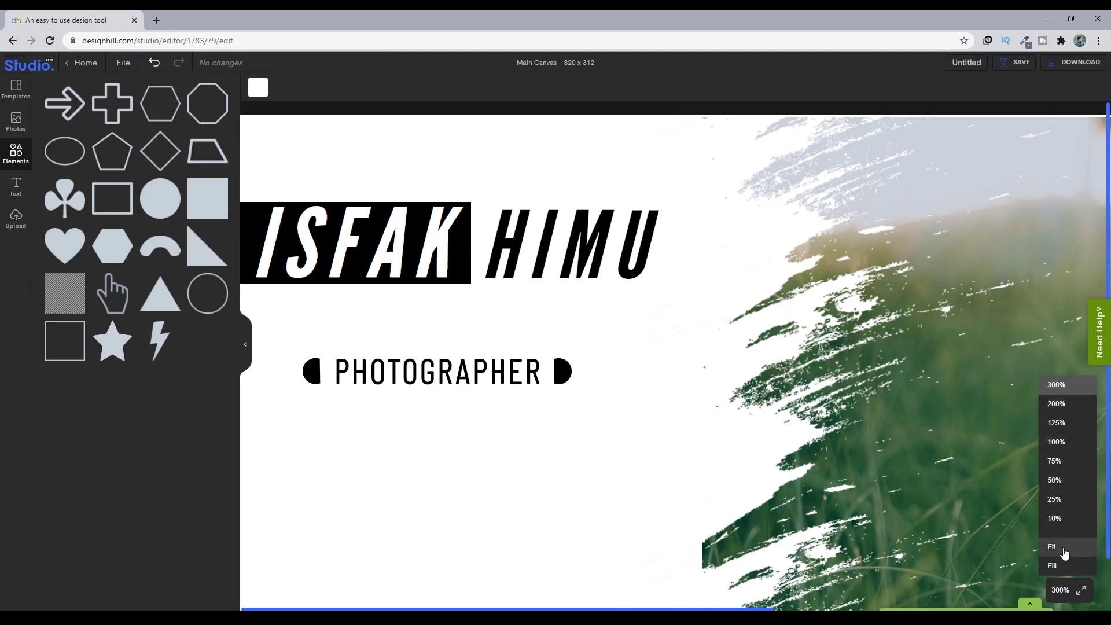
click(1056, 547)
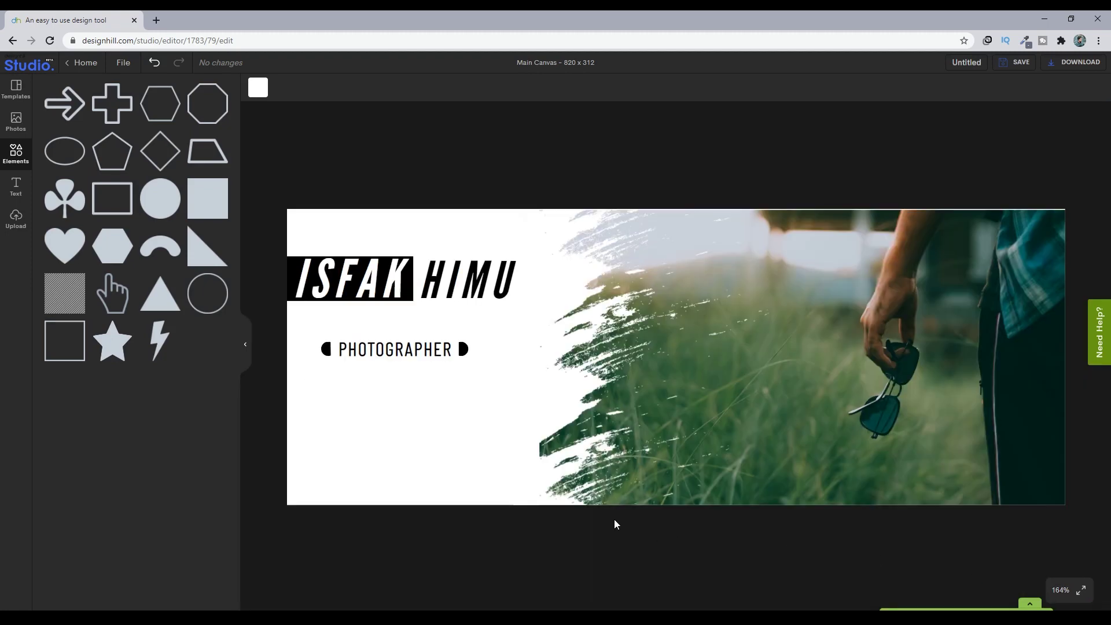
click(463, 350)
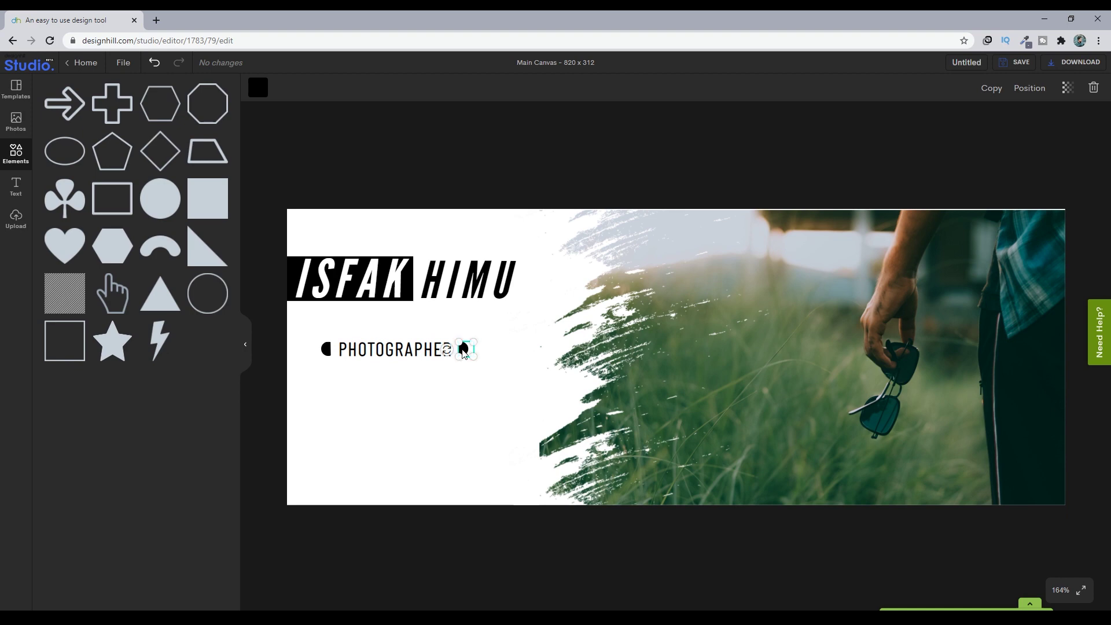
click(394, 354)
click(311, 333)
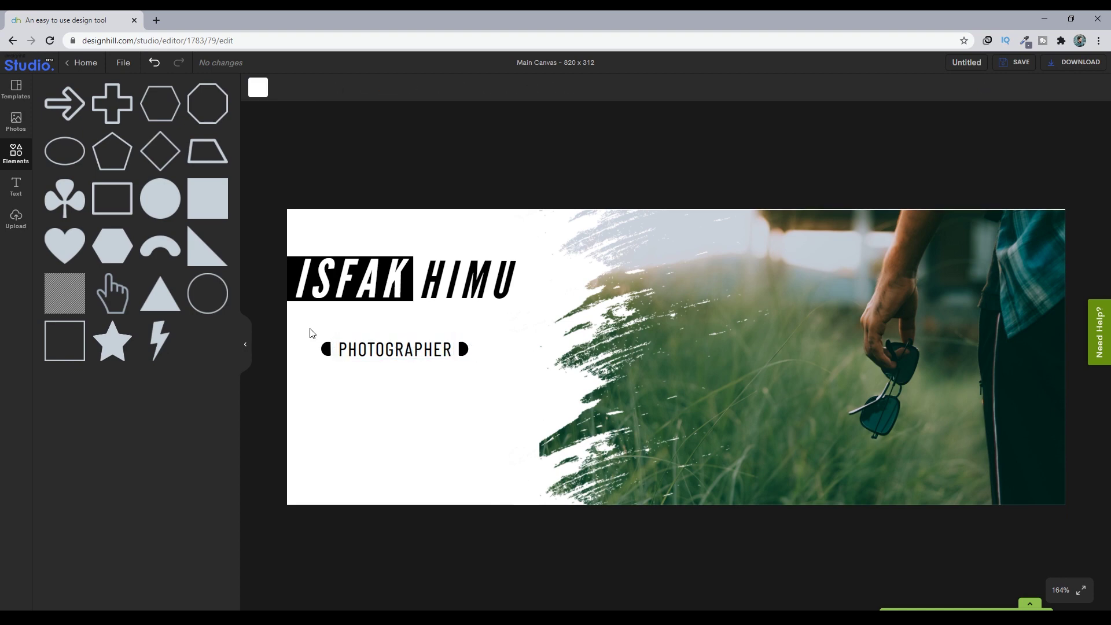
drag(310, 332, 478, 368)
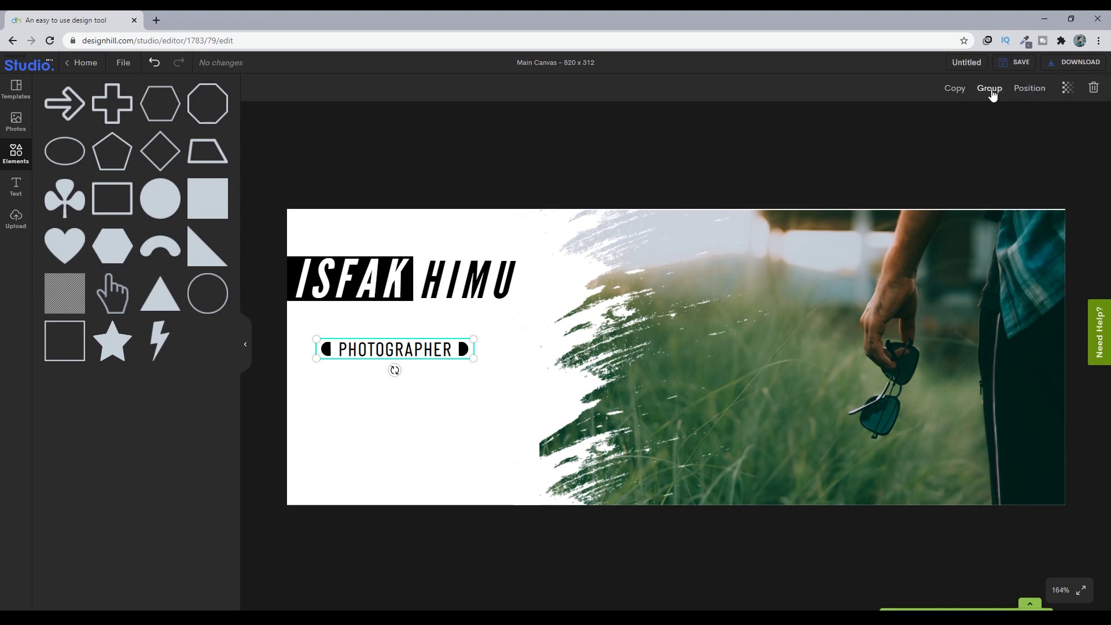
- Group PHOTOGRAPHER with its half-circles and place a duplicate of the line just below
click(990, 88)
mouse_move(431, 351)
mouse_down()
mouse_move(422, 339)
mouse_move(431, 350)
mouse_up()
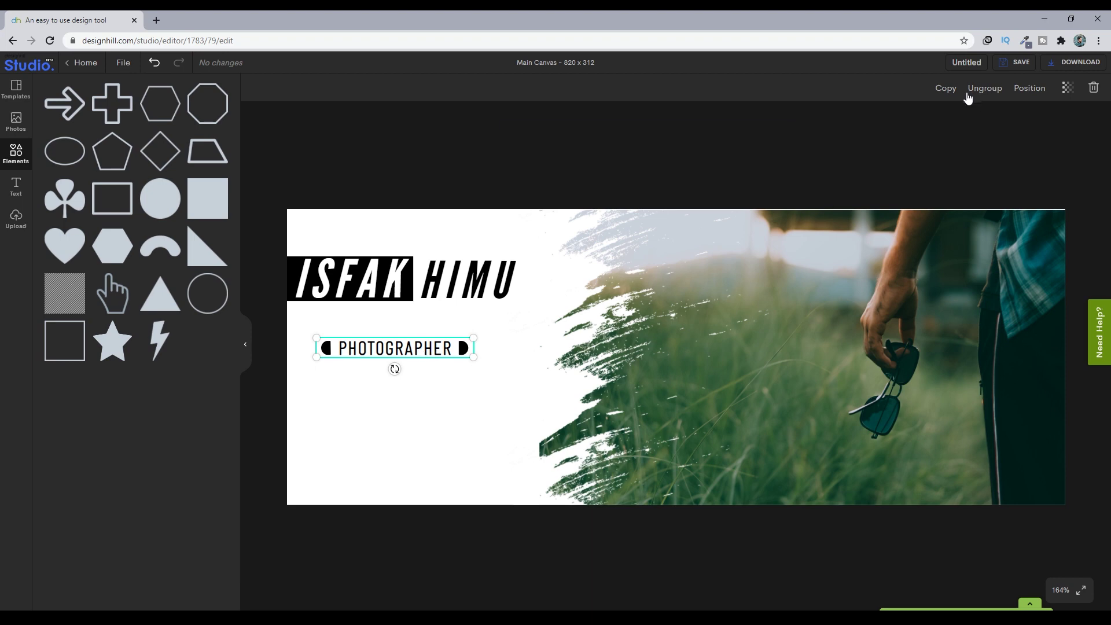
click(947, 88)
drag(410, 350, 416, 397)
- Ungroup the copy, delete its two half-circles, and change its text to FOLLOW ME
click(985, 89)
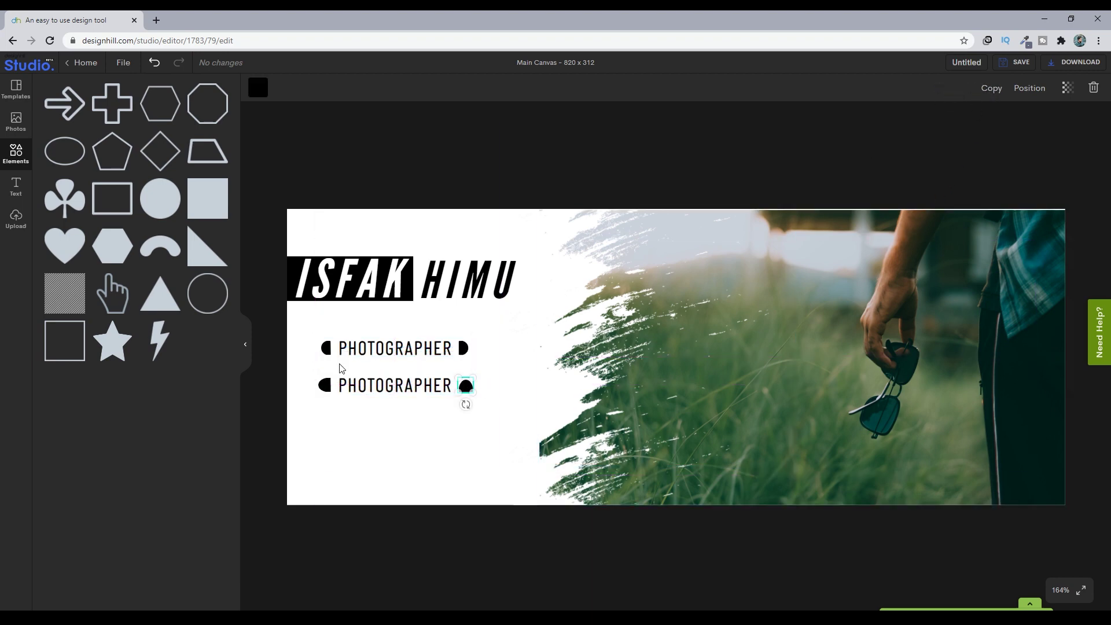
click(325, 385)
key(Delete)
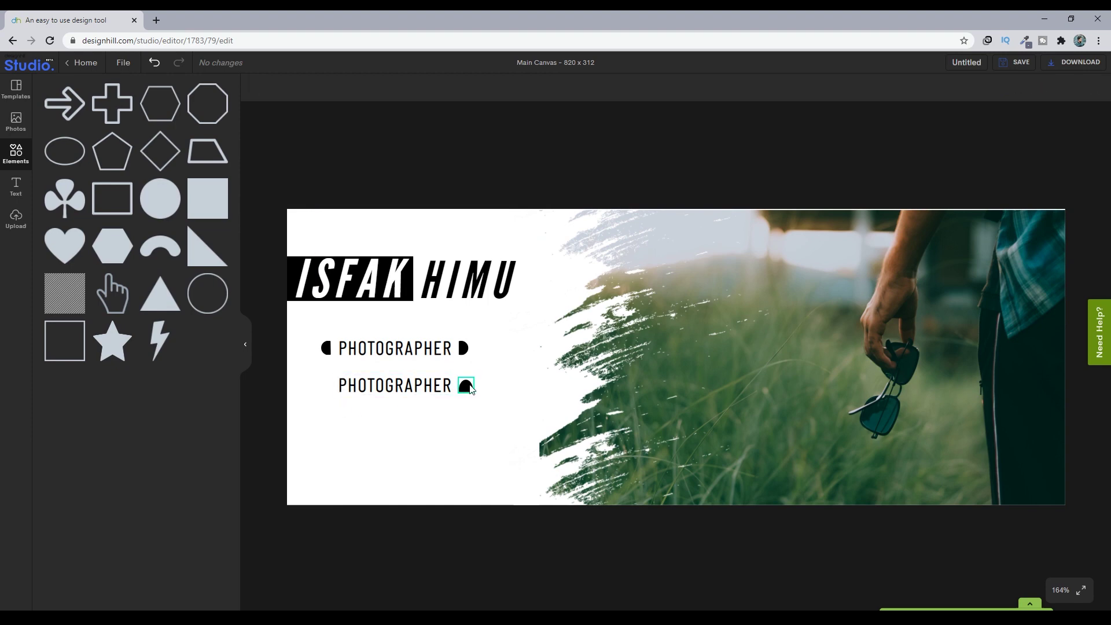
click(470, 389)
key(Delete)
click(399, 386)
double_click(420, 388)
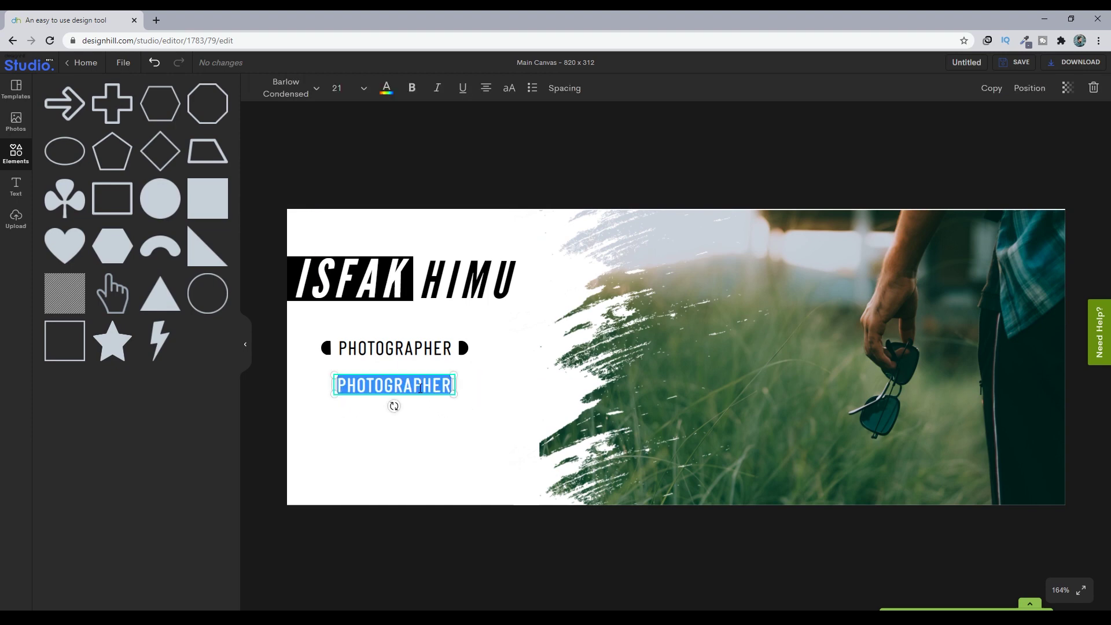
text(FOLLOW)
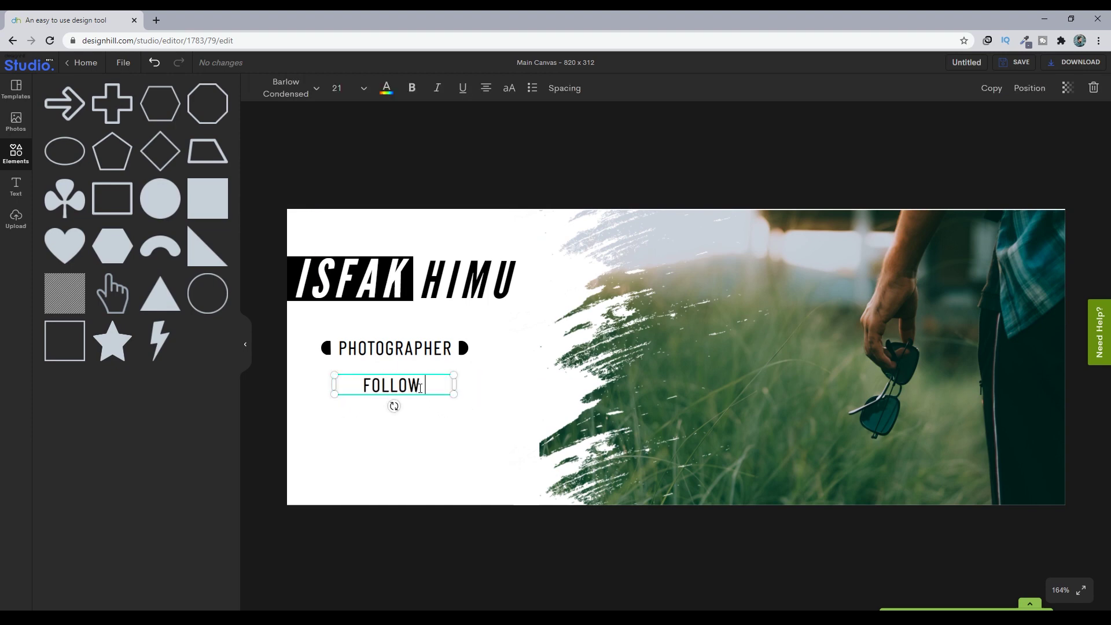
text( ME)
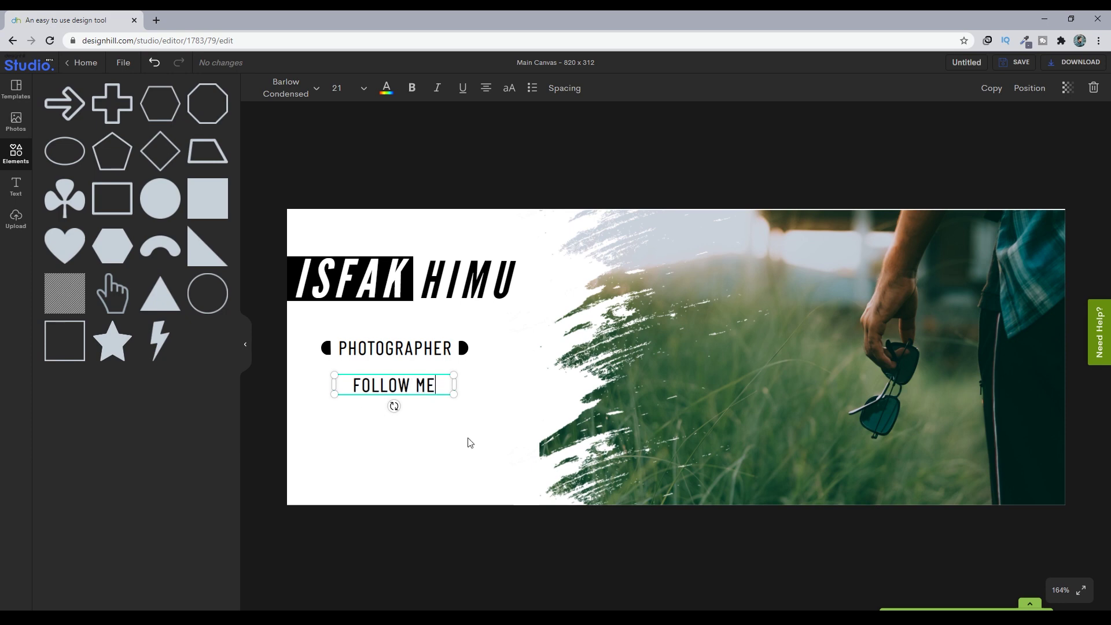
- Nudge FOLLOW ME, the name title and PHOTOGRAPHER slightly so the three lines stack neatly
click(436, 437)
drag(409, 384, 411, 385)
click(432, 439)
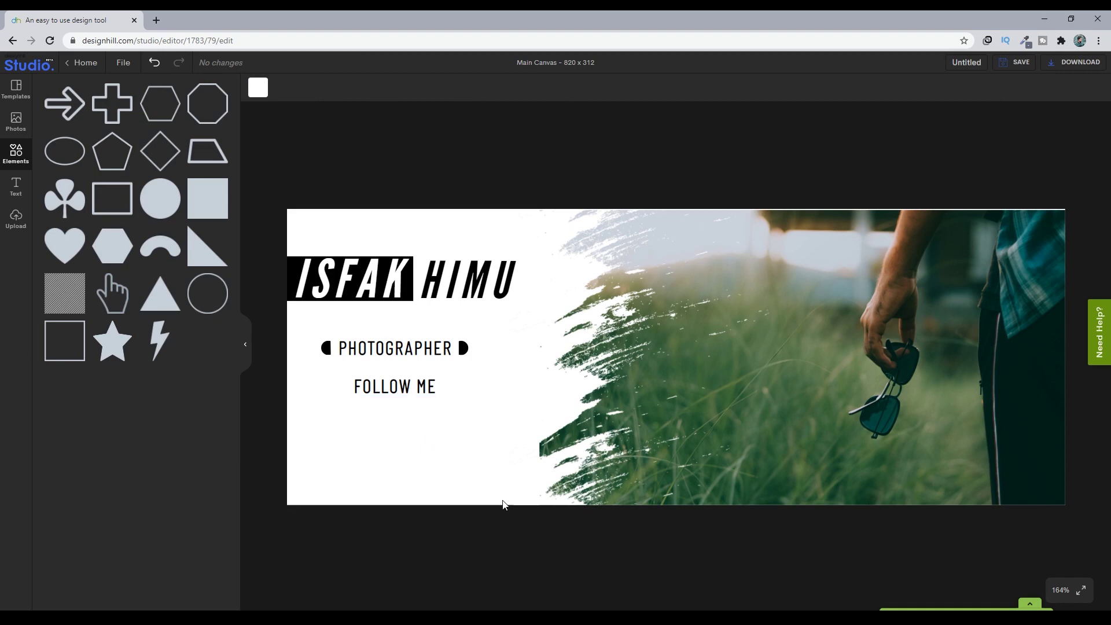
drag(441, 286, 439, 290)
drag(408, 355, 406, 351)
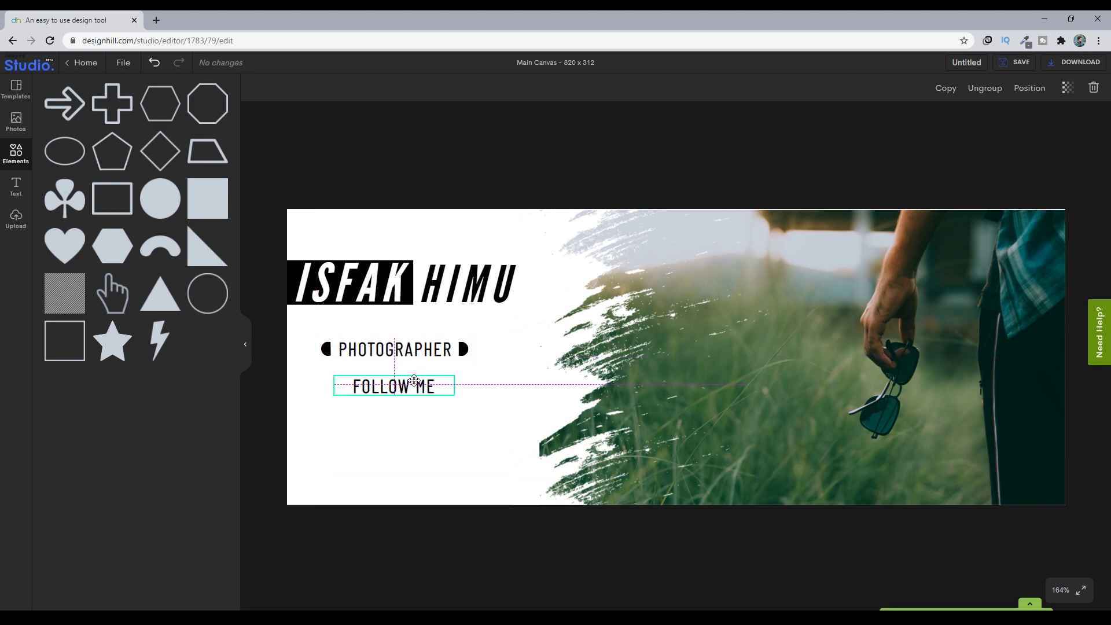
click(393, 387)
click(427, 434)
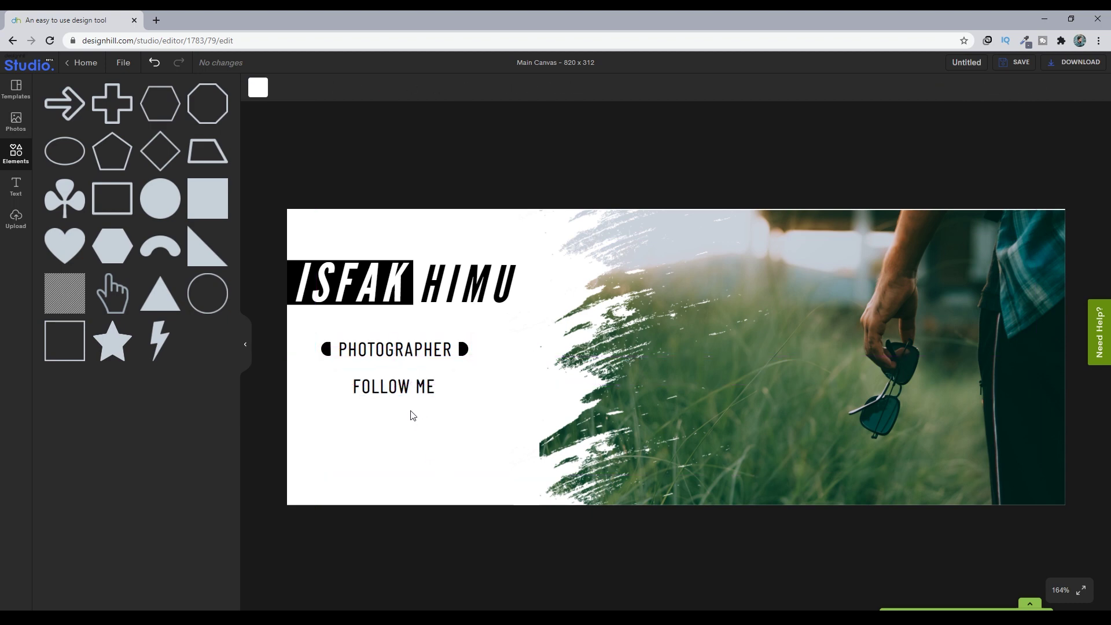
- Add black Instagram, Twitter and Facebook icons, and shrink Facebook to 34x34 in the left text area
click(16, 218)
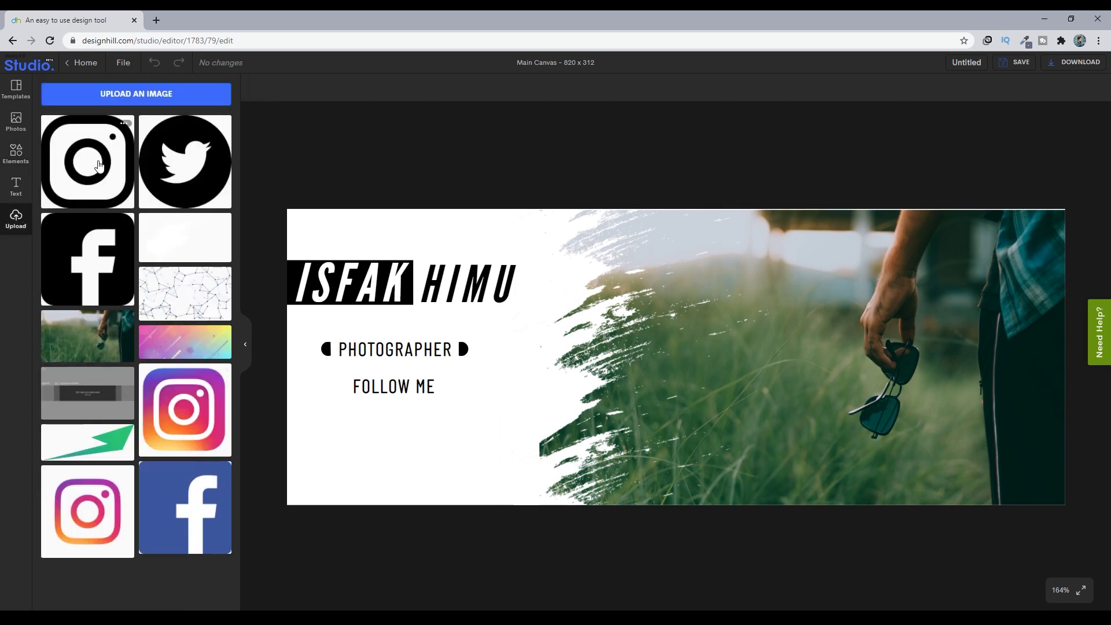
click(96, 169)
click(171, 183)
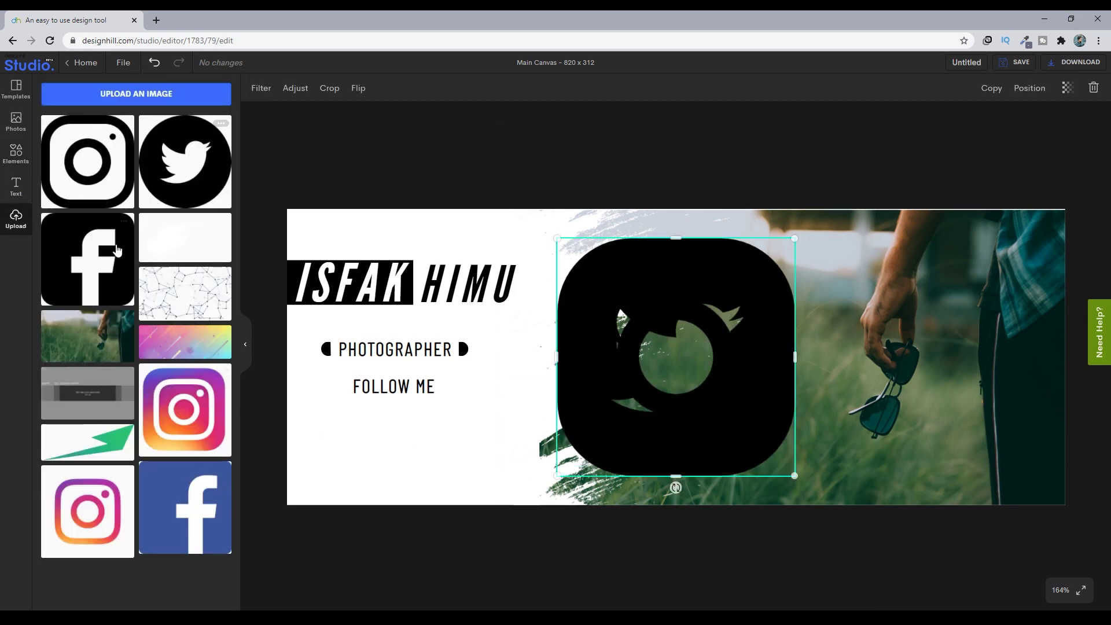
click(96, 260)
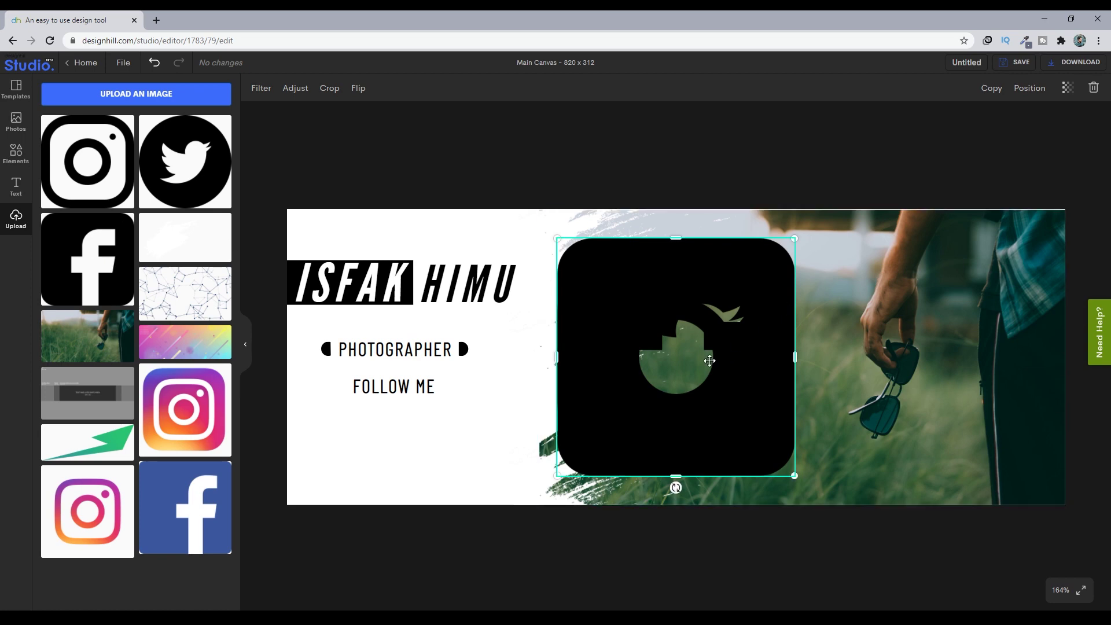
drag(709, 360, 455, 379)
drag(541, 499, 325, 420)
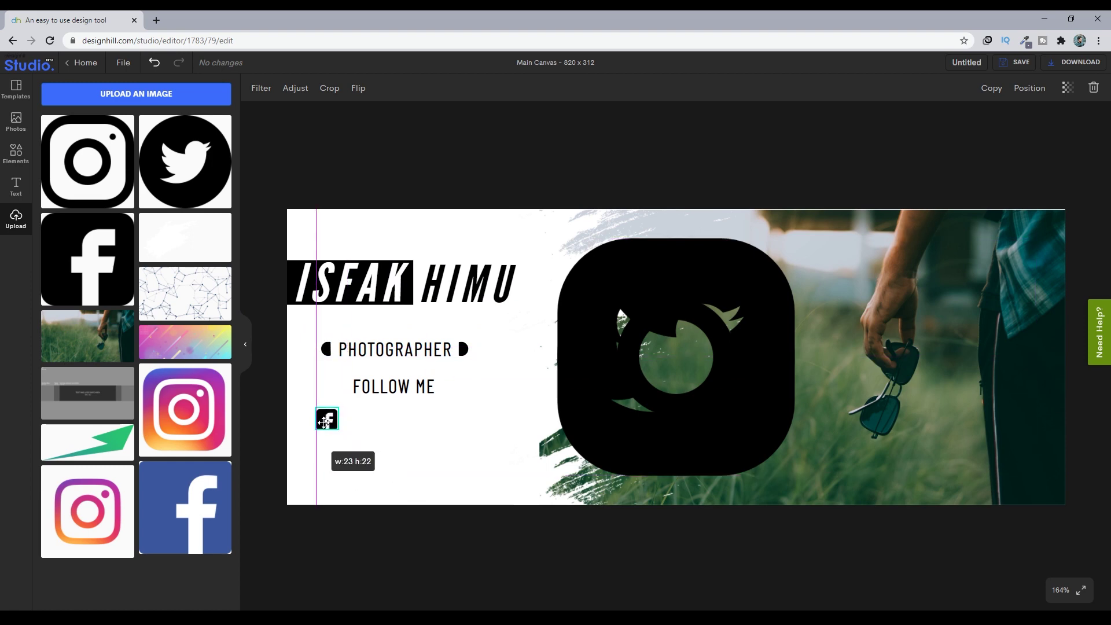
- Shrink Twitter to 23x23 and Instagram to match, arranging all three icons in a row below FOLLOW ME
click(428, 432)
click(697, 387)
drag(795, 476, 427, 424)
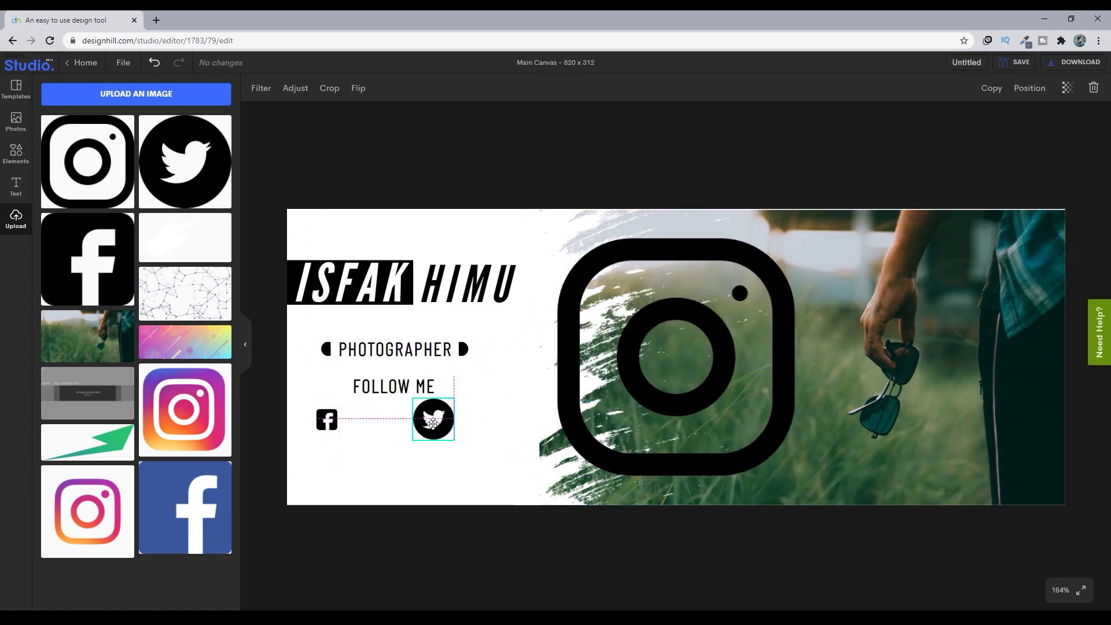
click(794, 476)
drag(794, 476, 366, 419)
click(438, 431)
drag(455, 441, 405, 419)
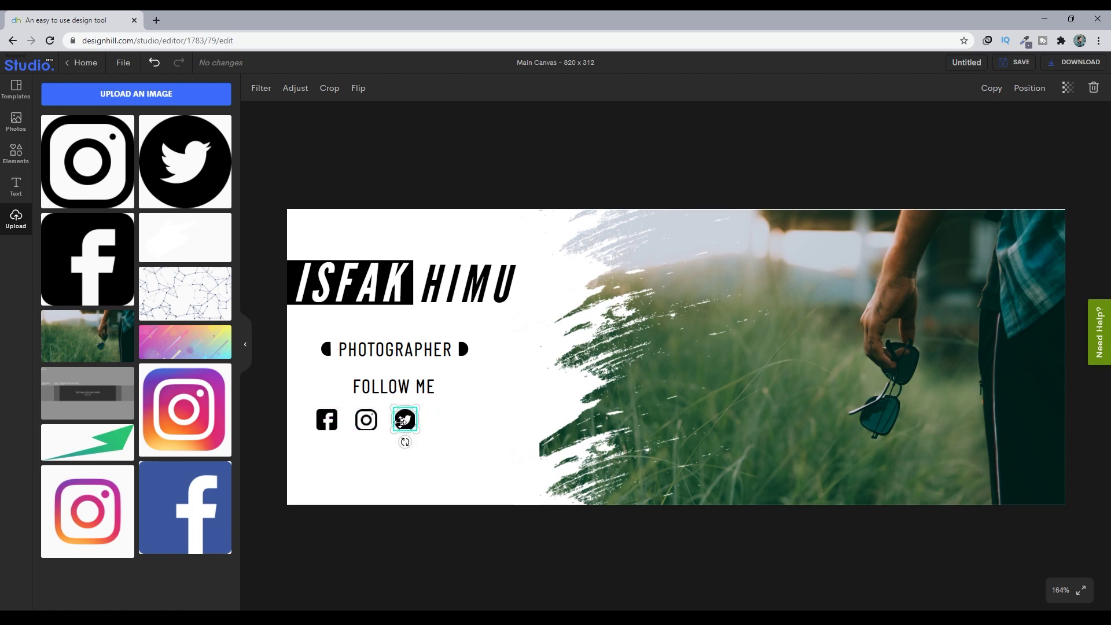
drag(400, 422, 450, 418)
drag(367, 420, 454, 420)
- Select the three social icons, group them, and center the group under FOLLOW ME
click(398, 422)
click(462, 464)
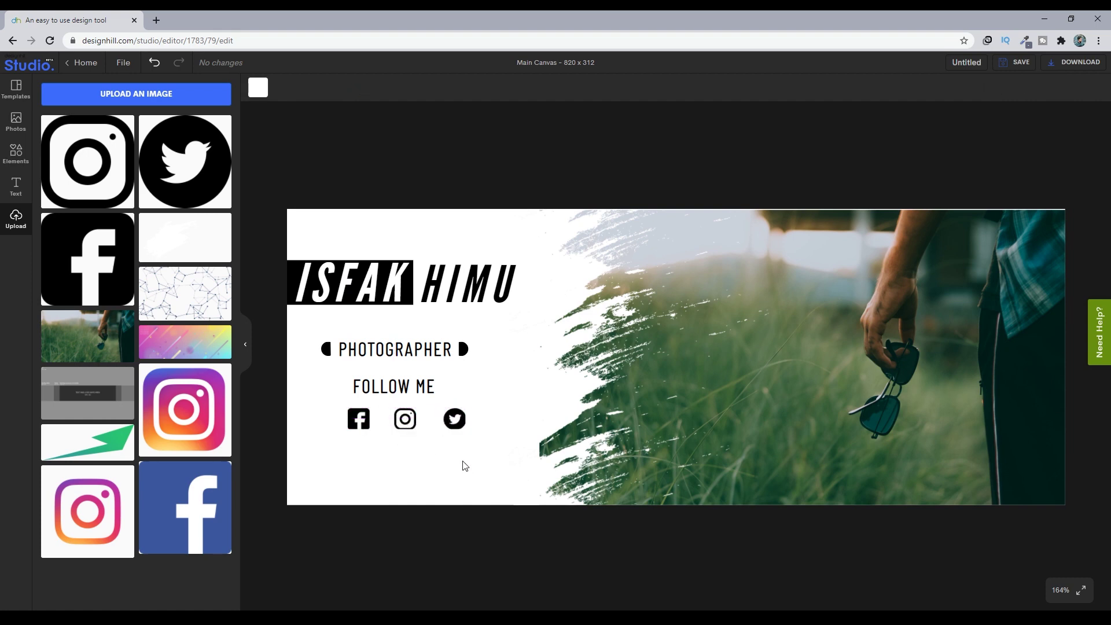
click(460, 423)
drag(314, 400, 484, 446)
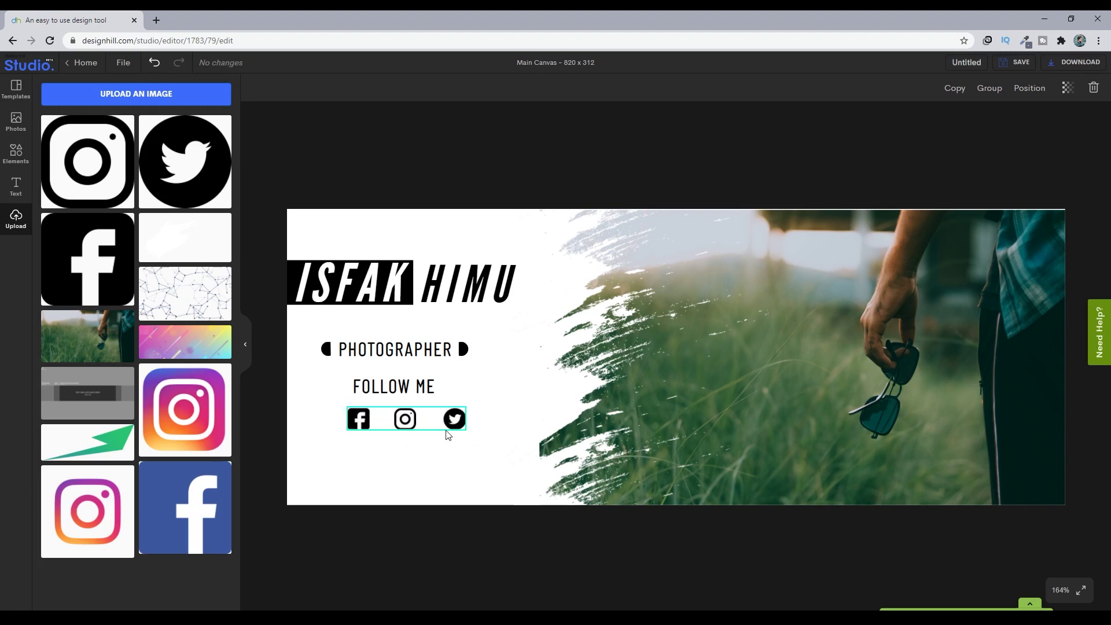
click(1000, 90)
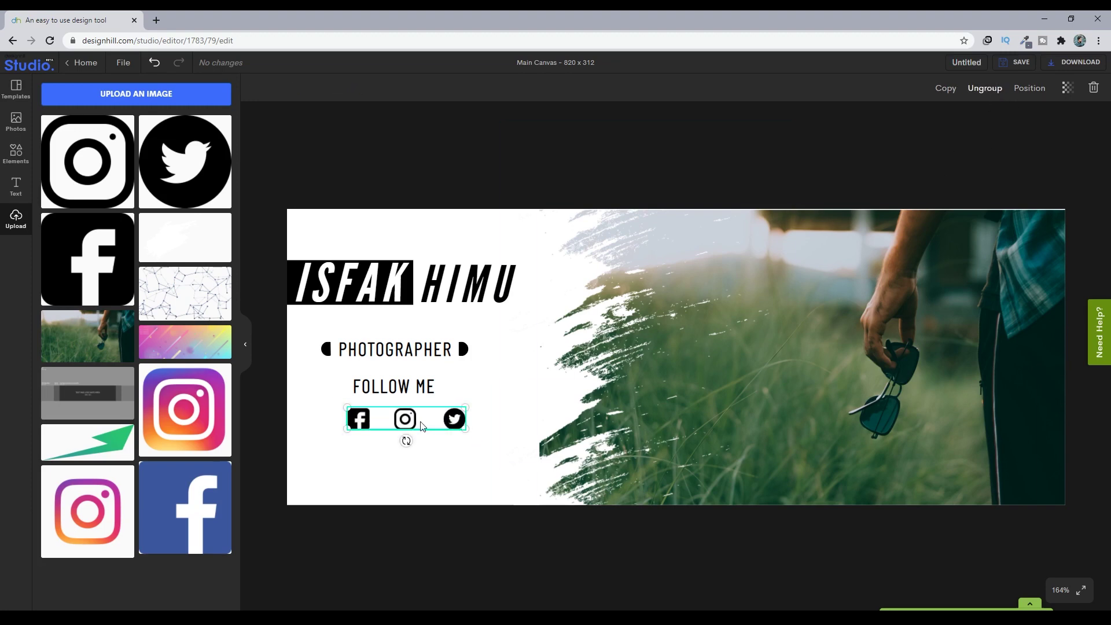
mouse_move(421, 426)
mouse_down()
mouse_move(404, 430)
mouse_move(443, 432)
mouse_move(425, 436)
mouse_up()
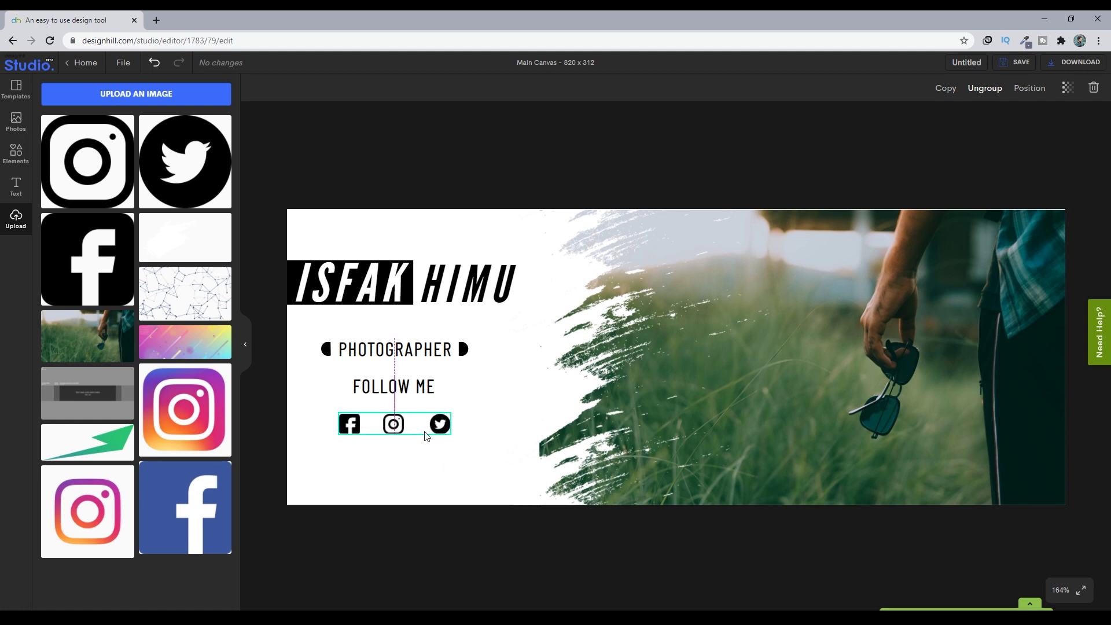
- Deselect and check the Facebook, Instagram and Twitter row sits centred beneath FOLLOW ME
click(467, 495)
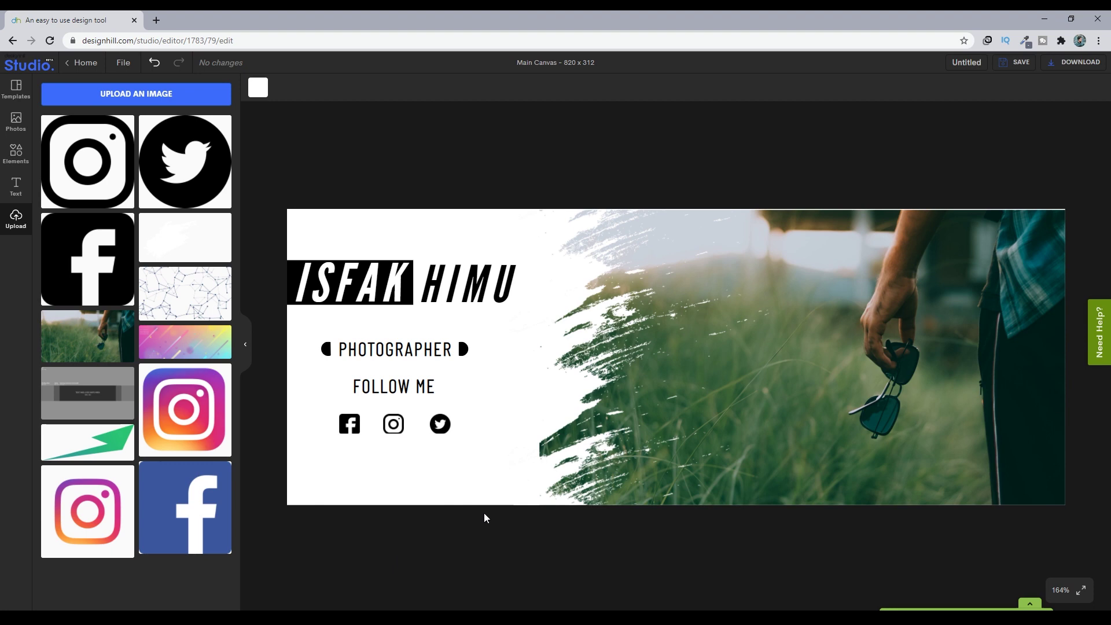
click(405, 386)
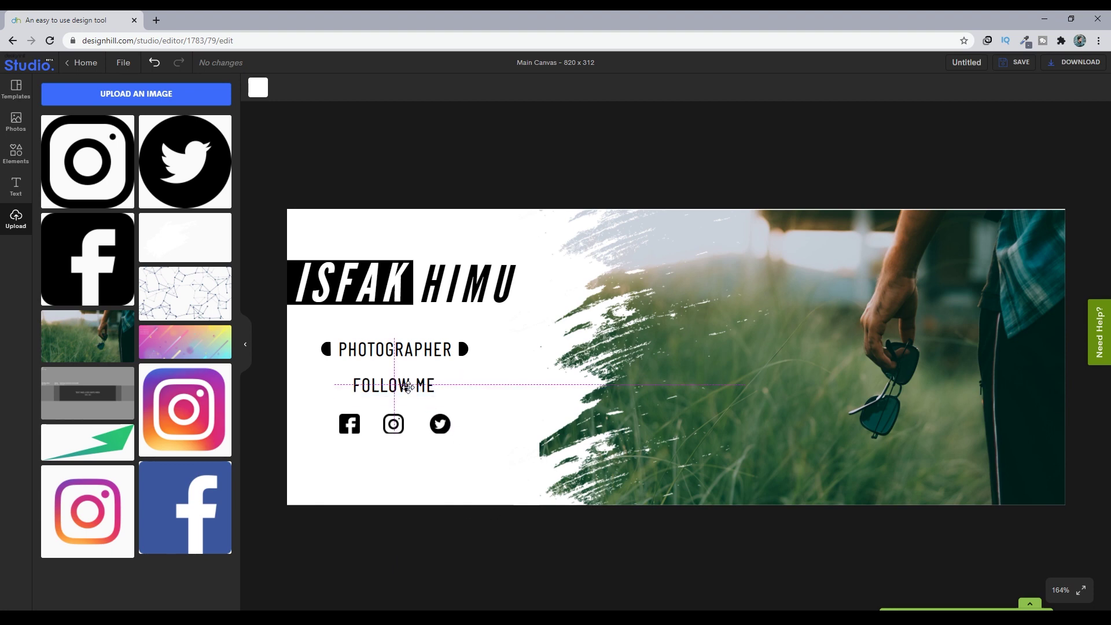
click(429, 484)
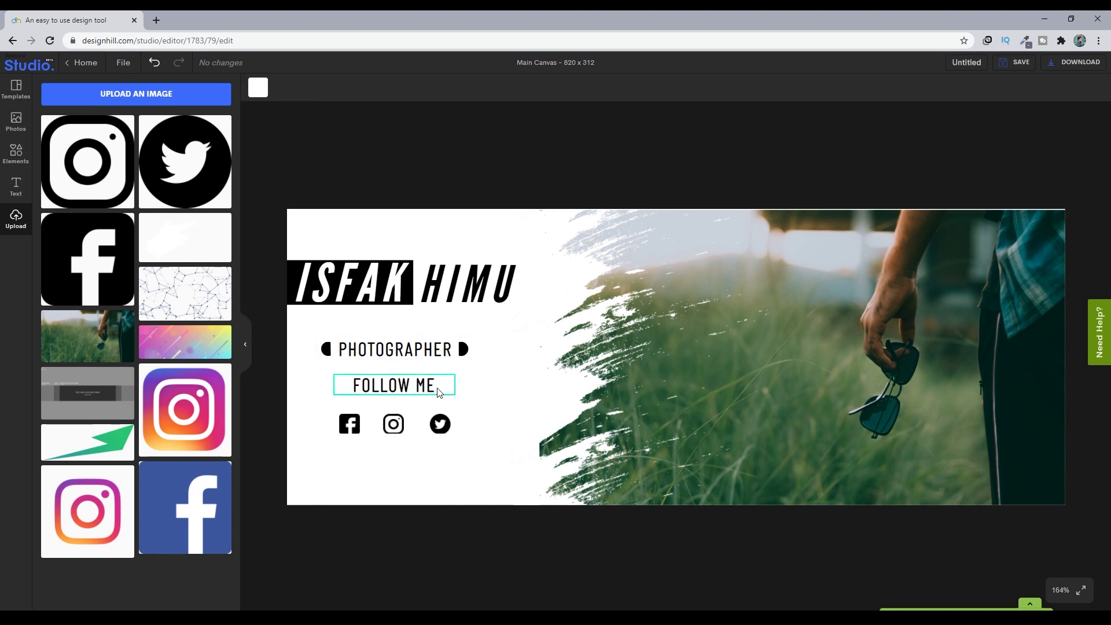
- Add the network-line image and size it to cover the left side of the cover
click(172, 307)
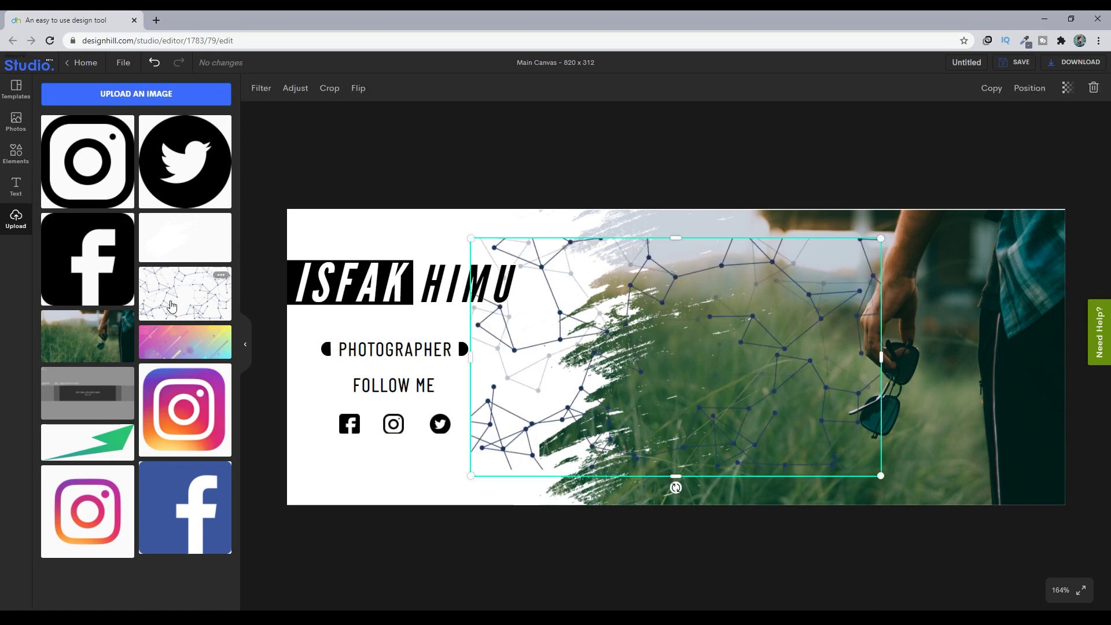
drag(471, 475, 408, 516)
drag(413, 239, 363, 201)
drag(597, 268, 529, 268)
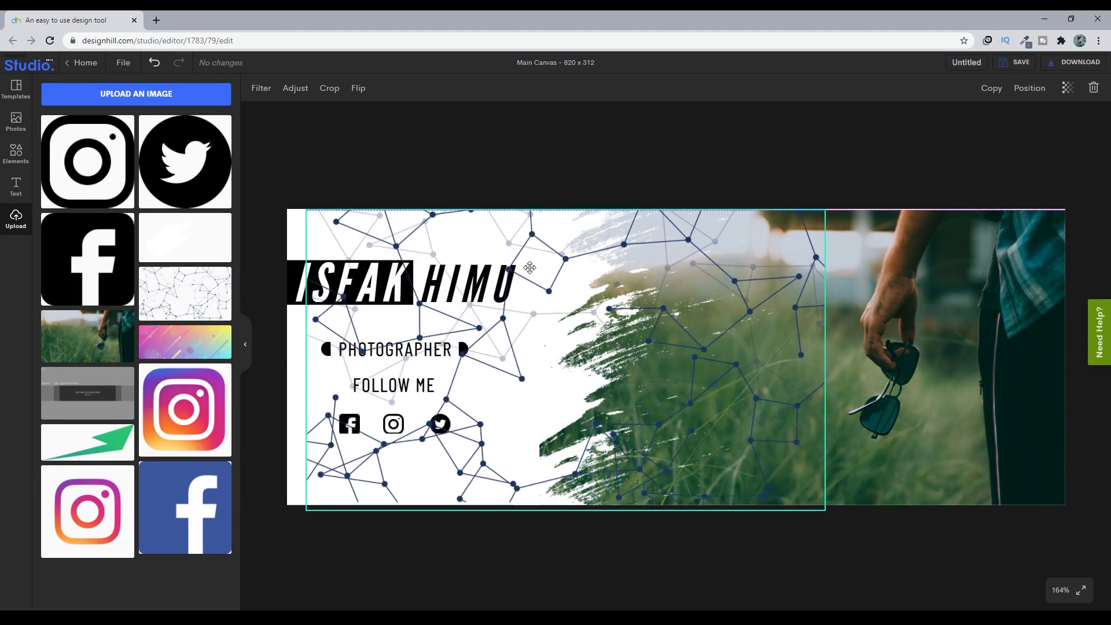
drag(308, 363, 287, 364)
drag(825, 358, 559, 415)
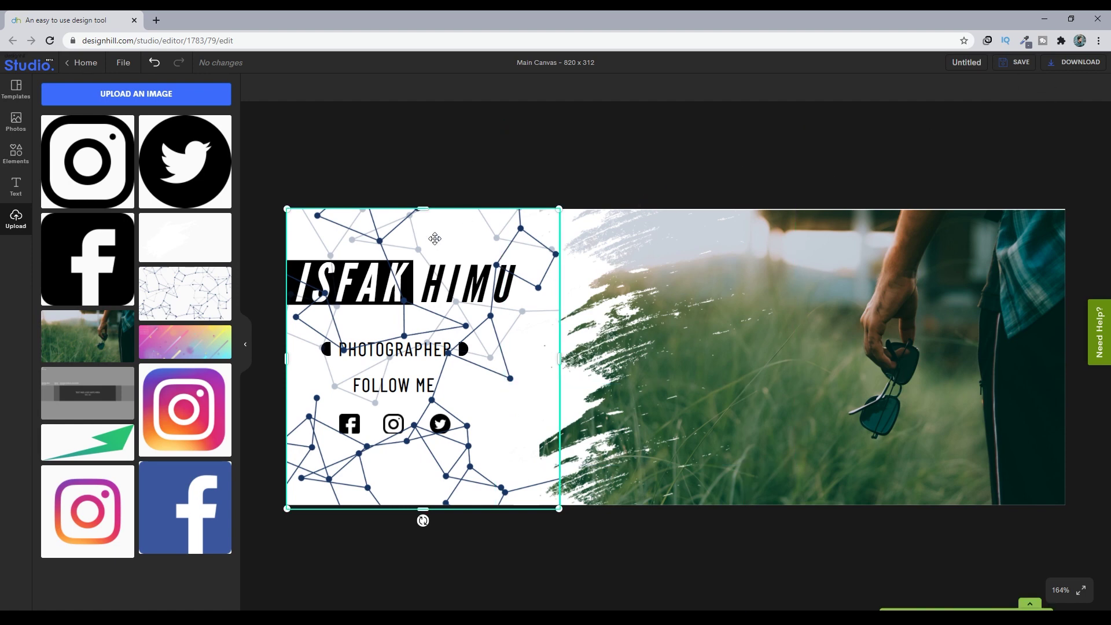
- Send the network image to the back, behind all other elements
click(1028, 89)
click(982, 152)
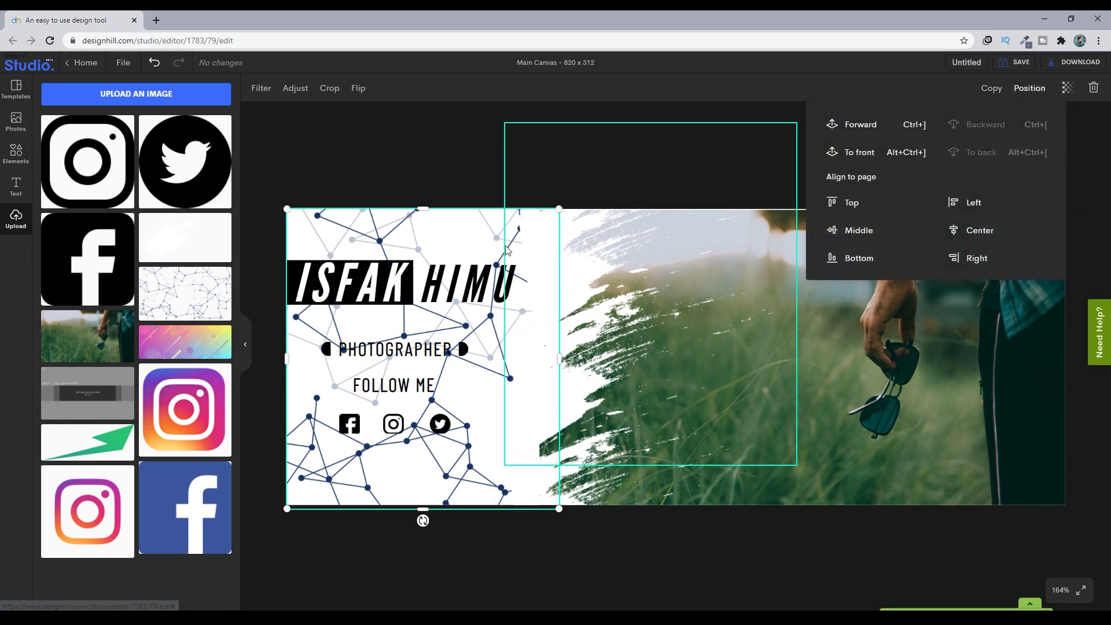
click(397, 298)
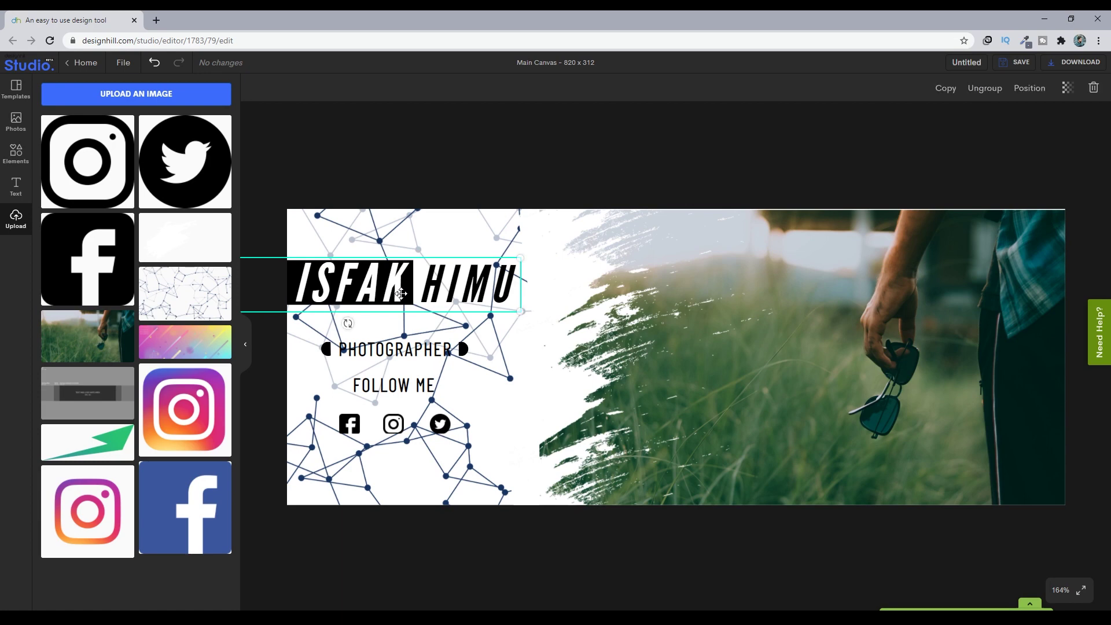
click(1028, 88)
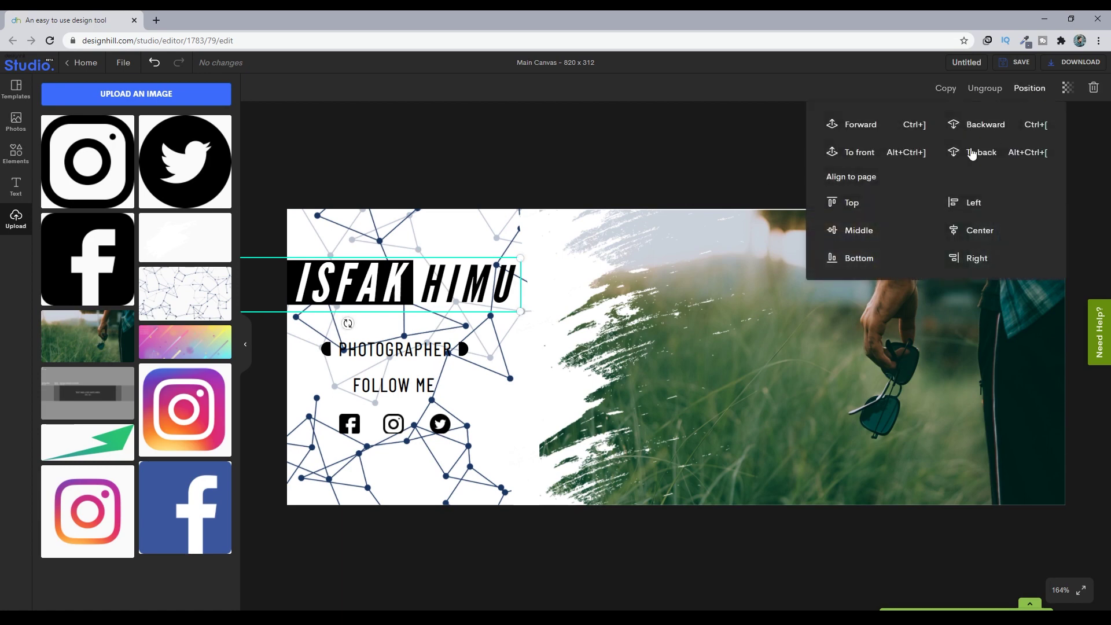
click(618, 183)
- Bring PHOTOGRAPHER, FOLLOW ME and the social icon group to the front
click(425, 351)
click(1029, 88)
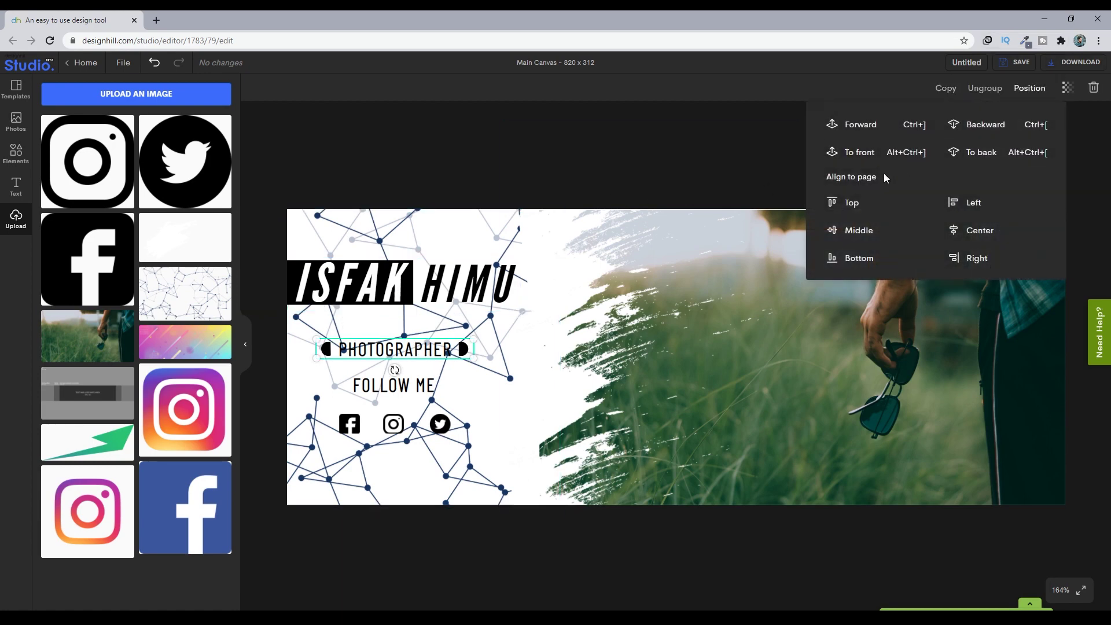
click(857, 153)
key(Tab)
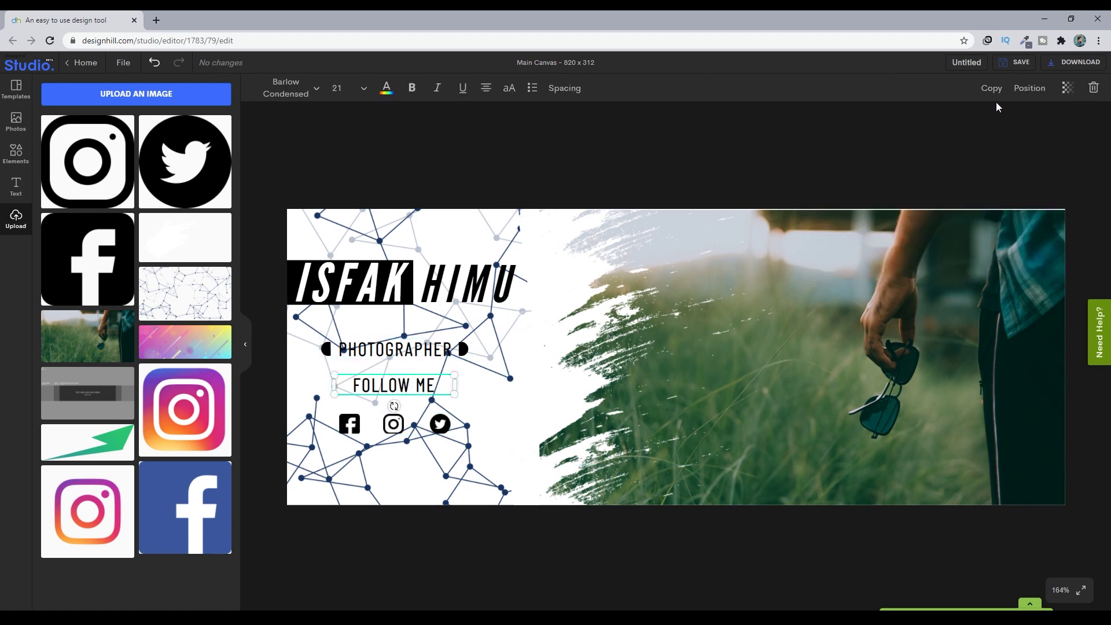
click(1030, 88)
click(858, 153)
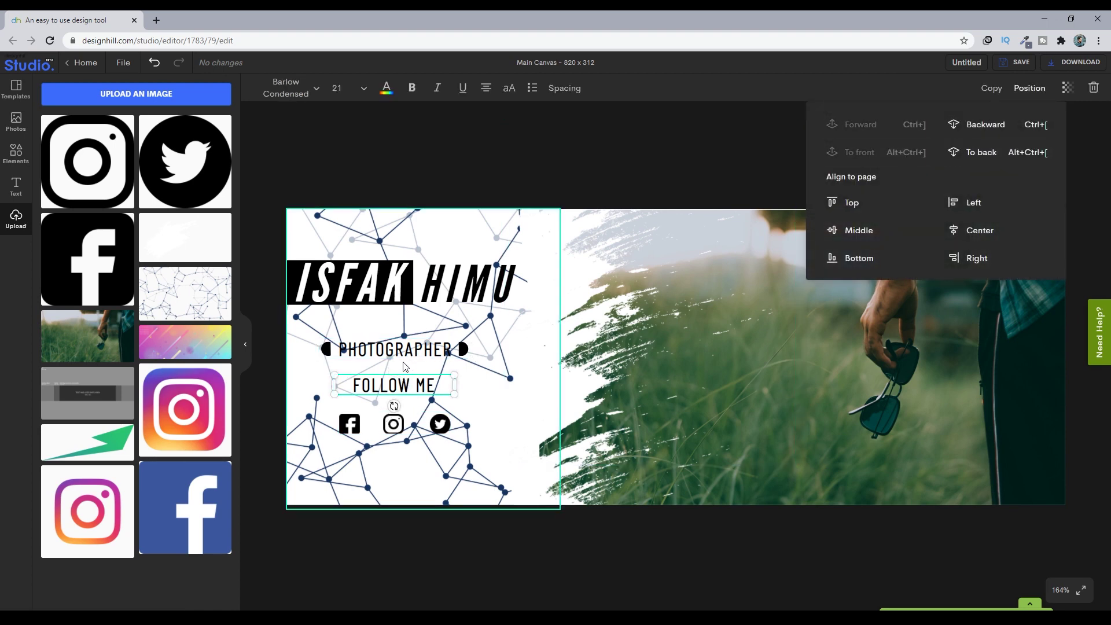
key(Tab)
click(1030, 88)
click(907, 154)
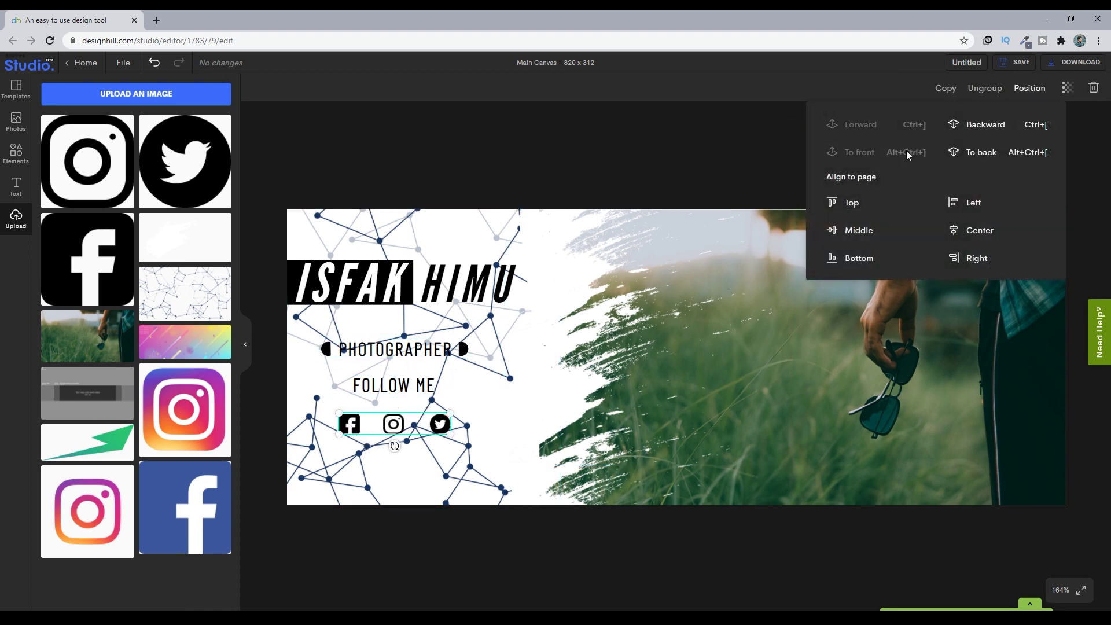
- Move the network image forward one layer and refit it to end near the brush edge
click(470, 247)
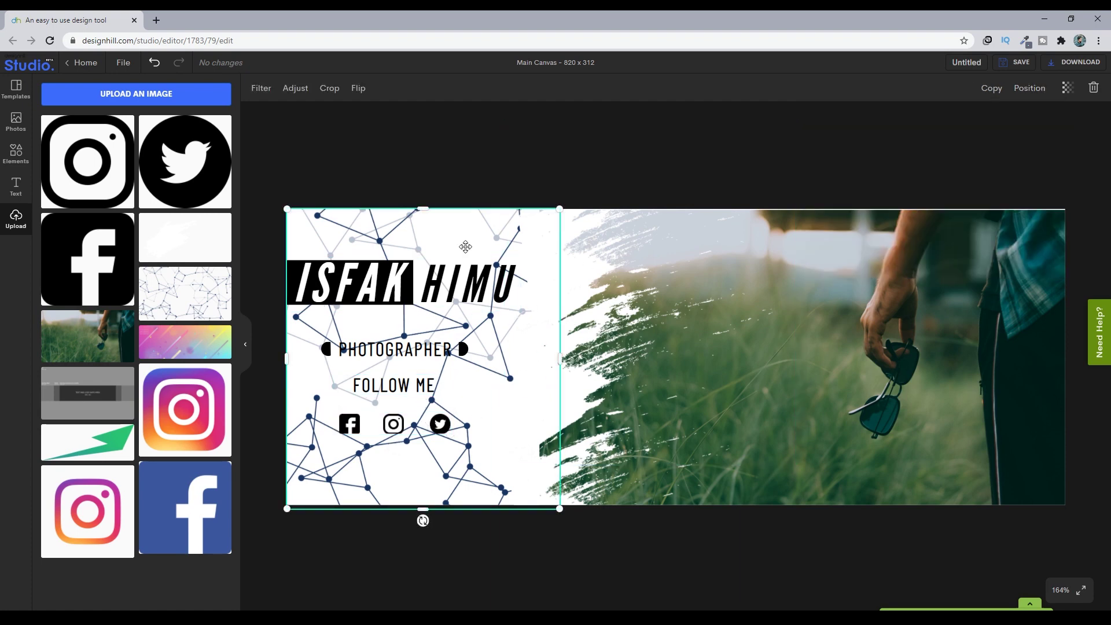
drag(465, 247, 464, 245)
click(1030, 88)
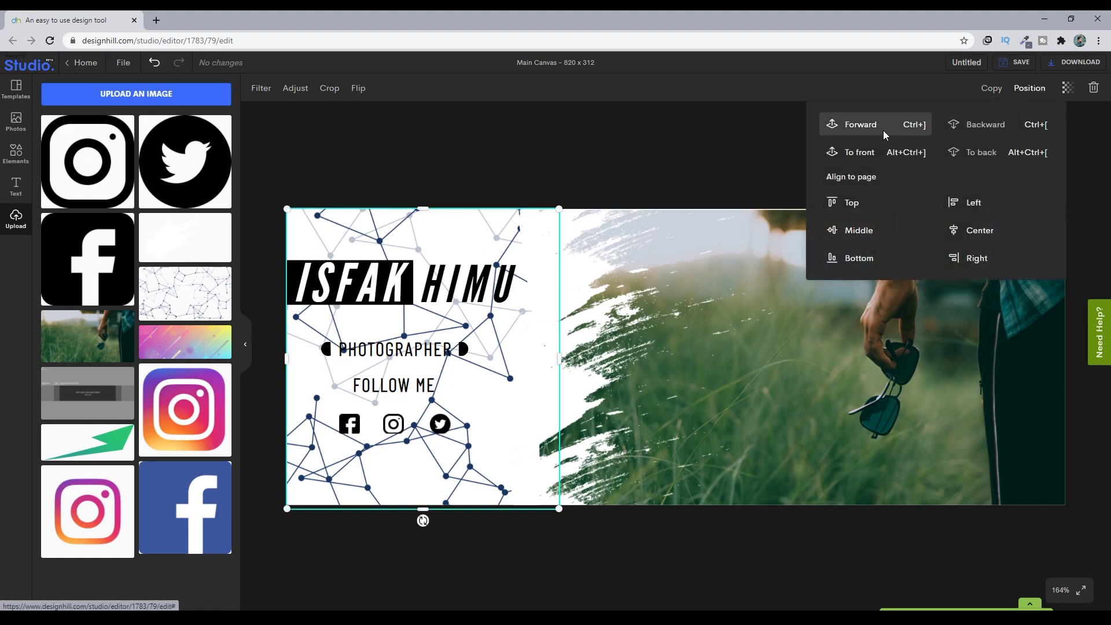
click(883, 135)
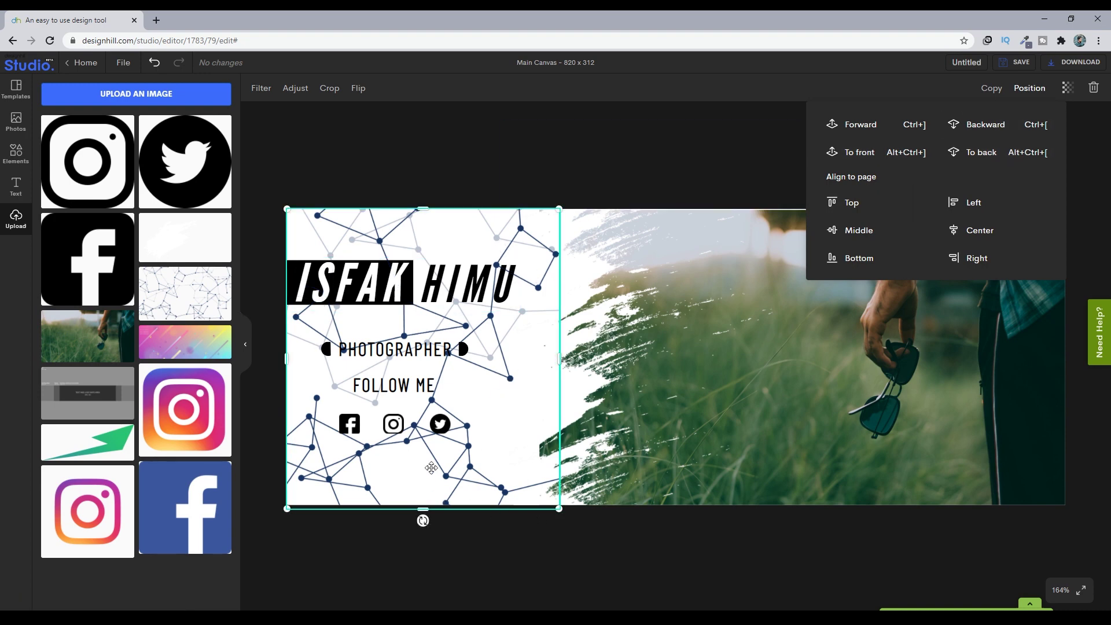
drag(431, 467, 455, 469)
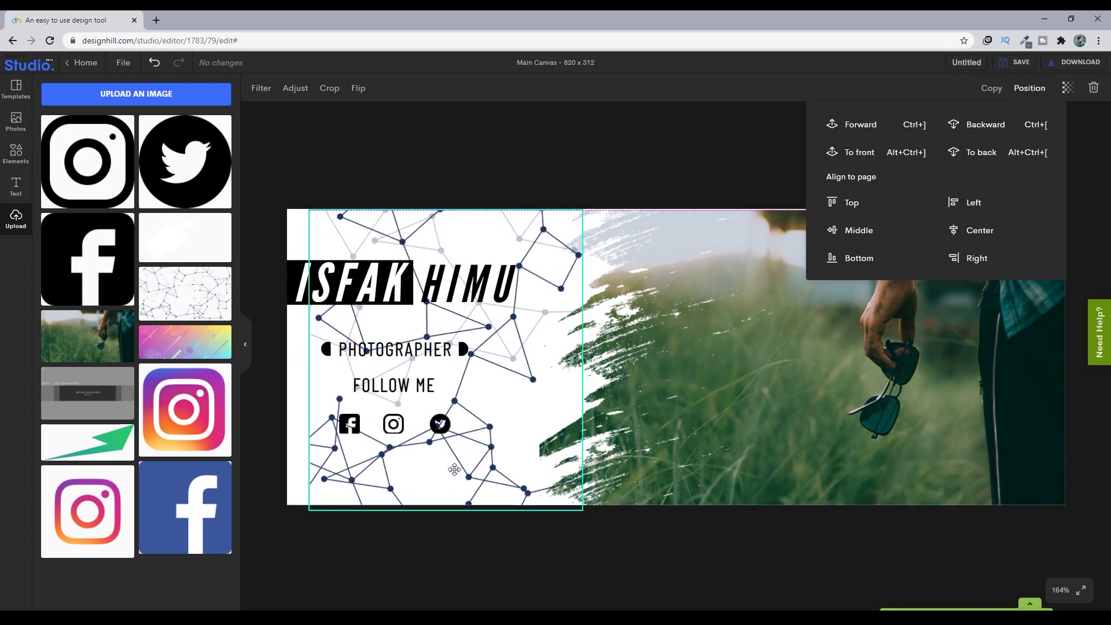
drag(310, 360, 290, 360)
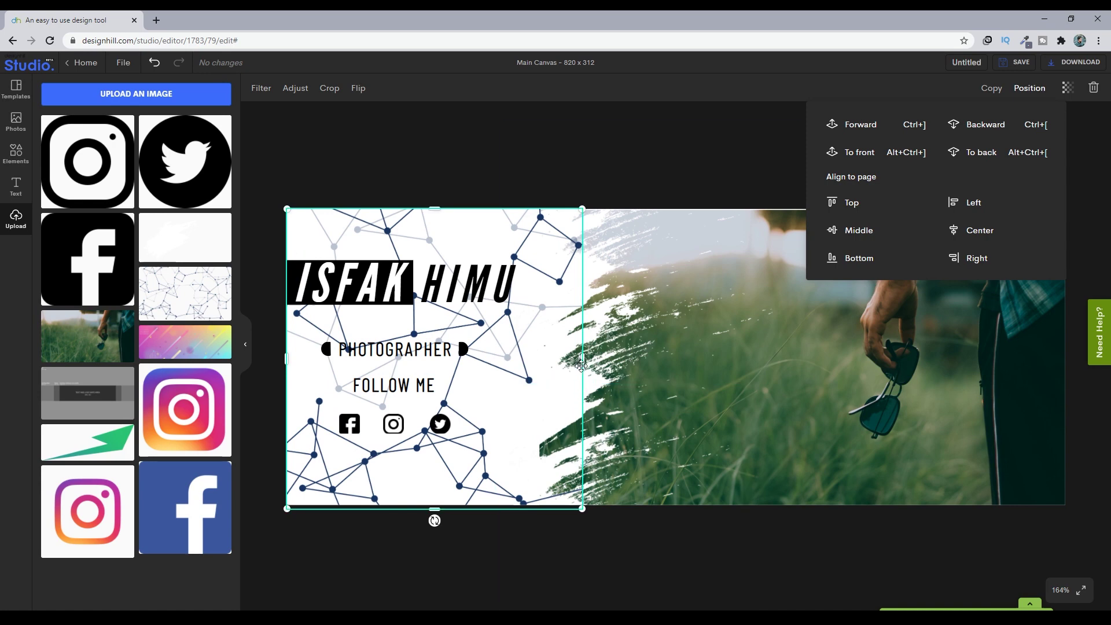
drag(585, 355, 561, 366)
- Set the network backdrop's saturation to -100 and blur to 5
click(628, 160)
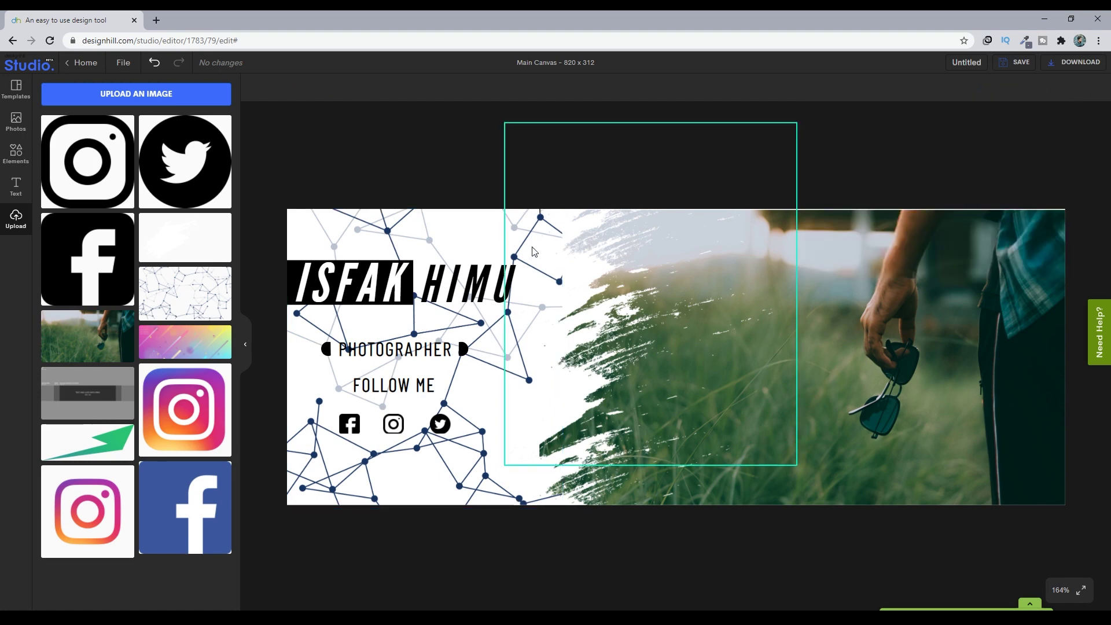
click(465, 223)
click(302, 89)
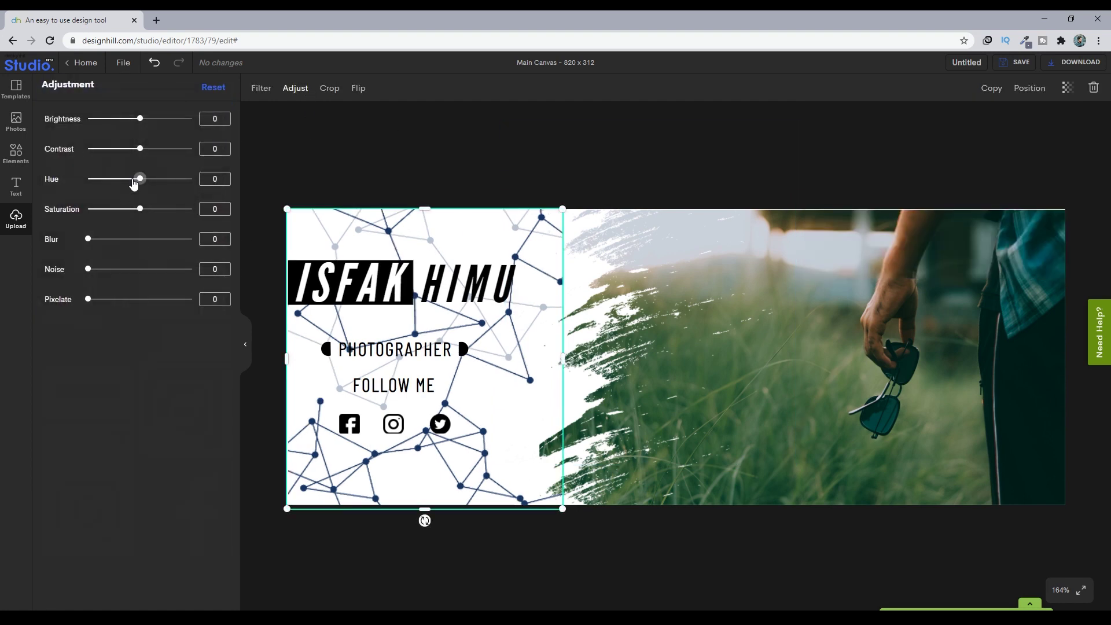
click(90, 209)
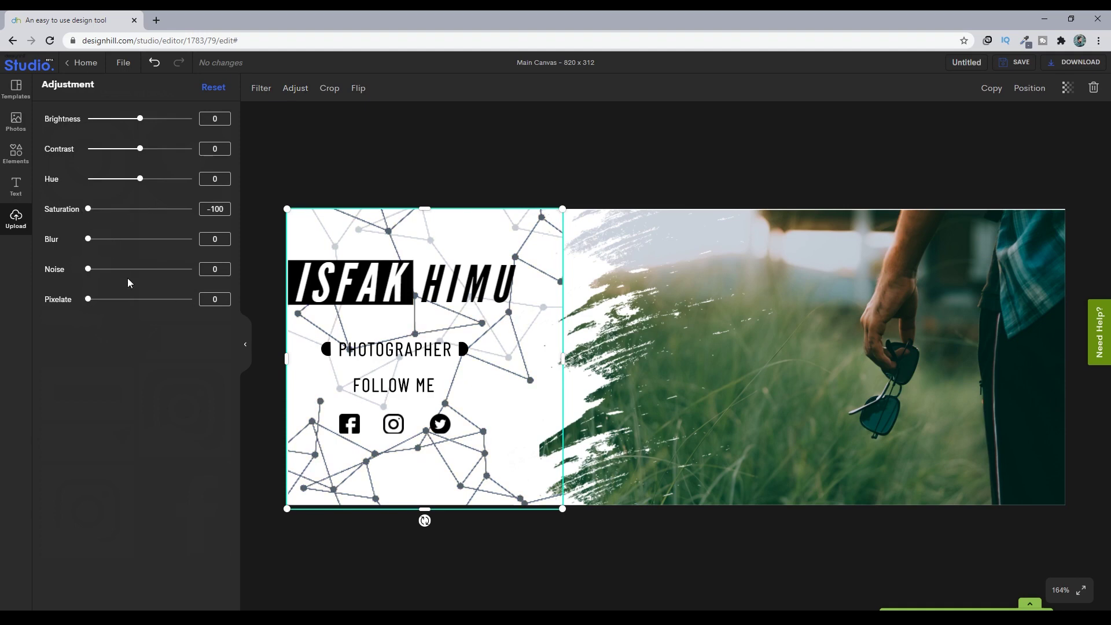
drag(96, 245, 100, 244)
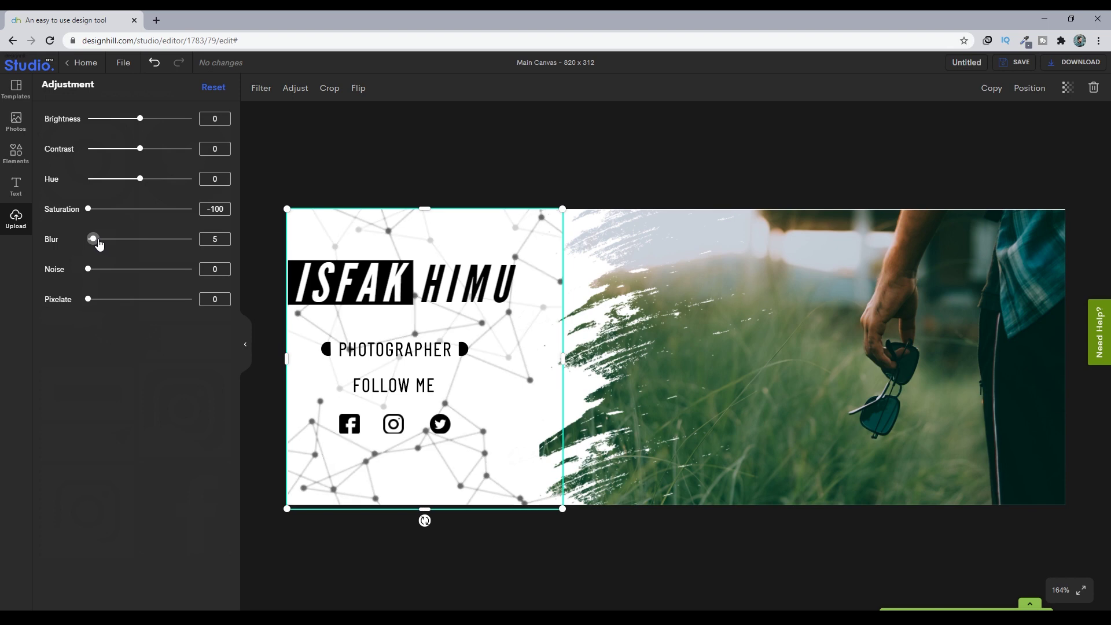
click(404, 156)
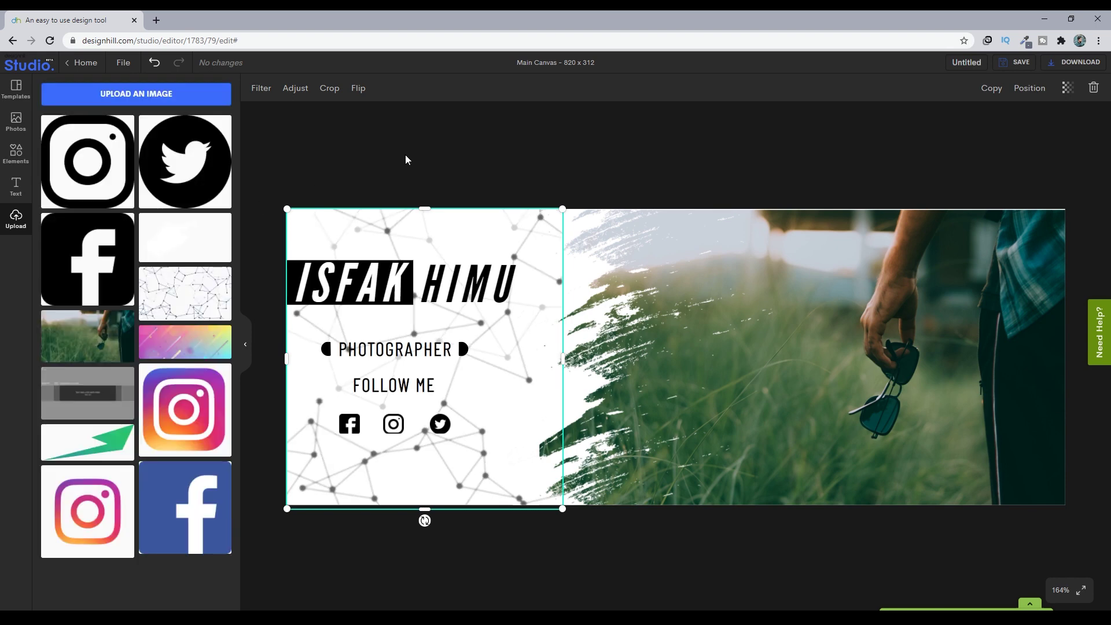
- Nudge the name title down-right and move PHOTOGRAPHER slightly up
click(528, 123)
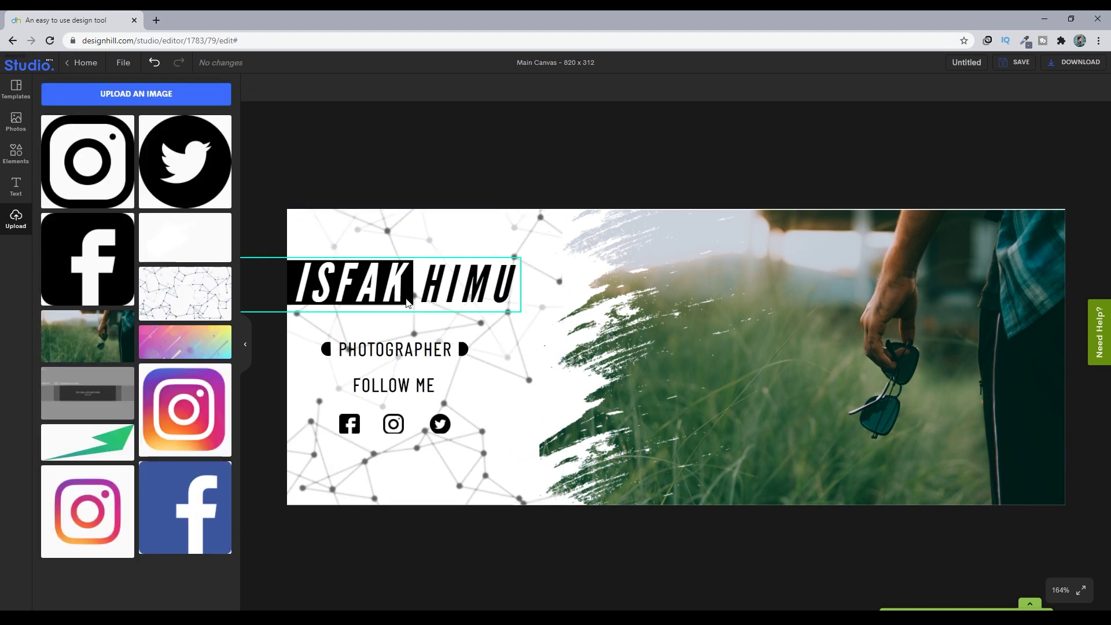
drag(402, 286, 407, 290)
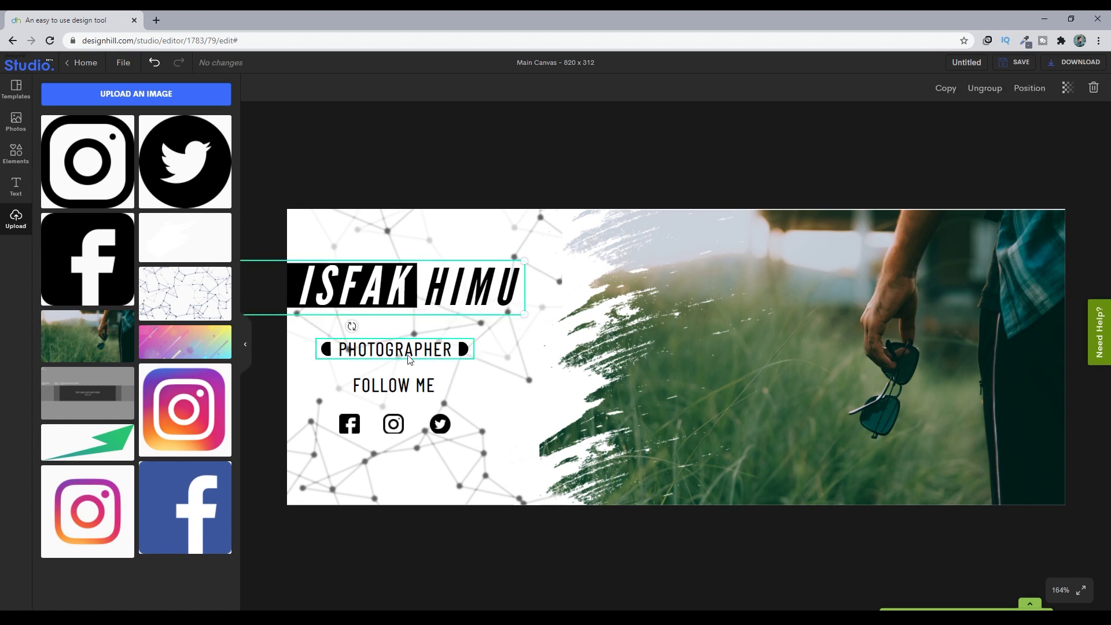
drag(409, 358, 402, 347)
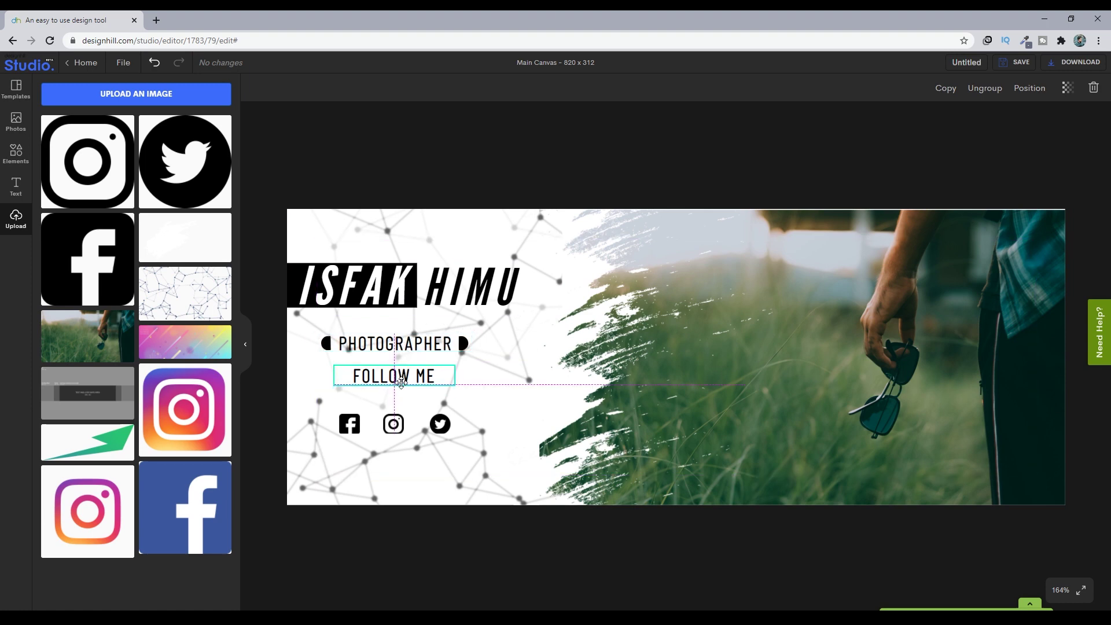
- Select the social-icons group, then bring up the basic shapes collection
click(408, 423)
click(408, 423)
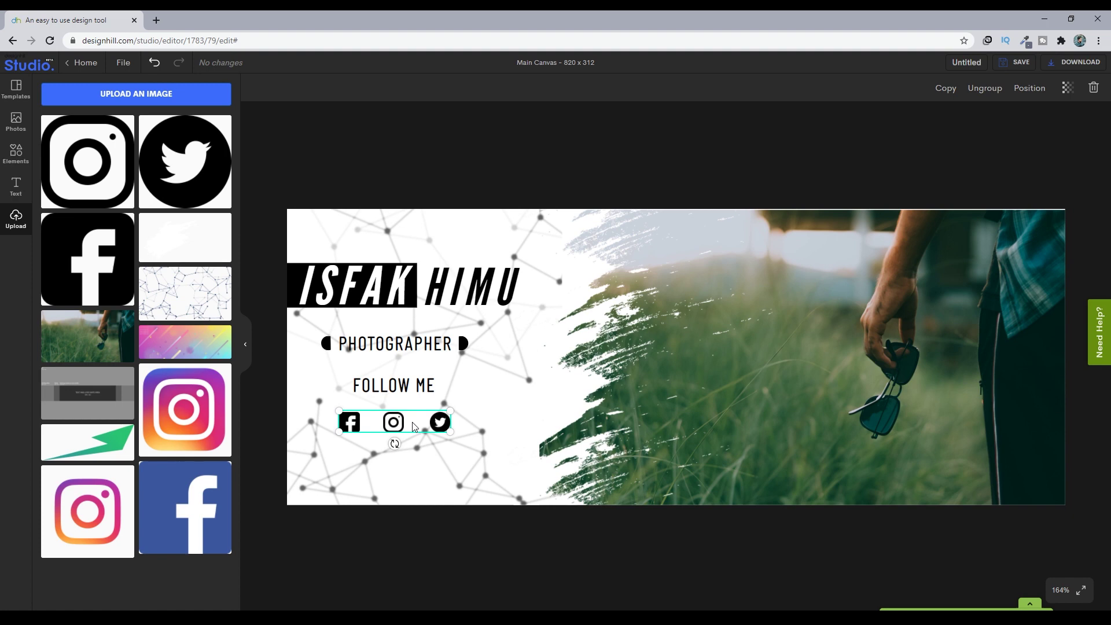
click(458, 552)
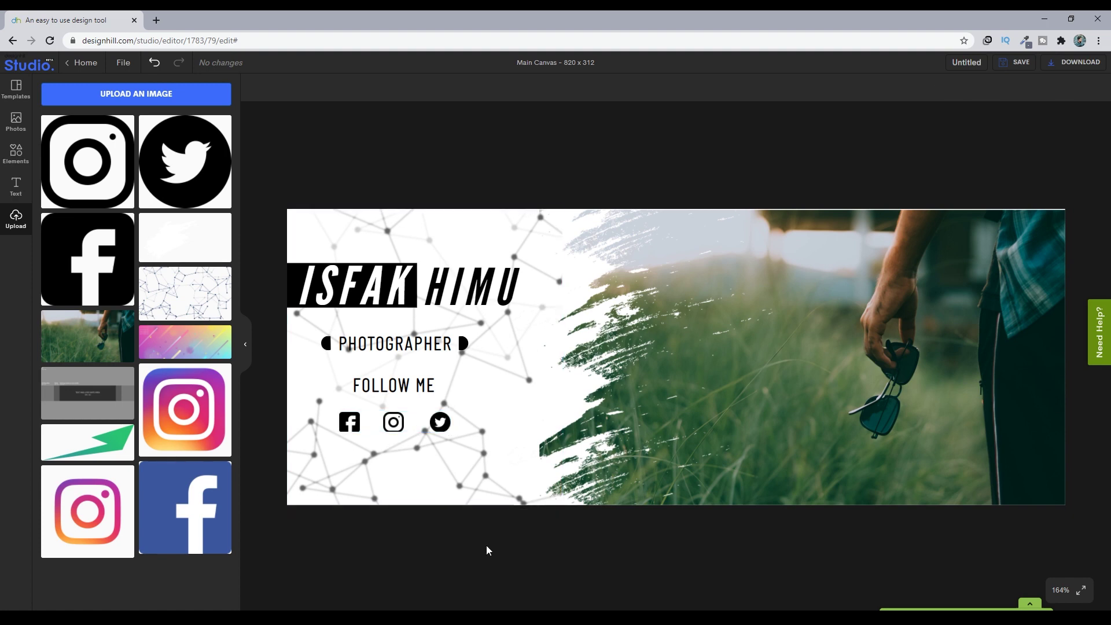
click(16, 155)
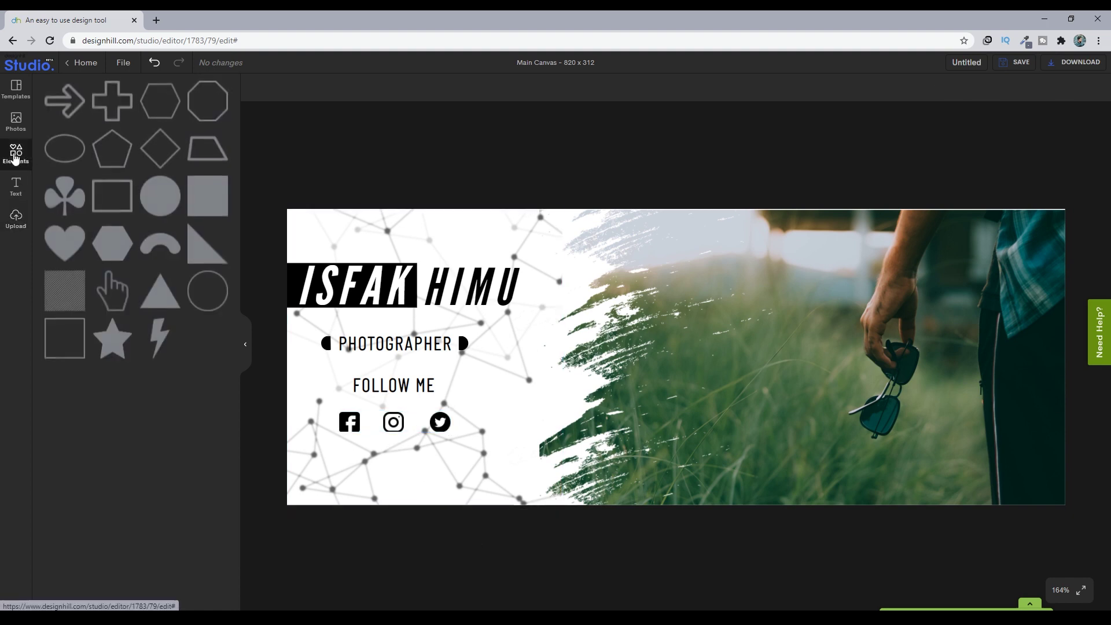
- Add a thin black square-shape bar about 250 wide beneath the social icons
click(203, 215)
drag(676, 486, 670, 254)
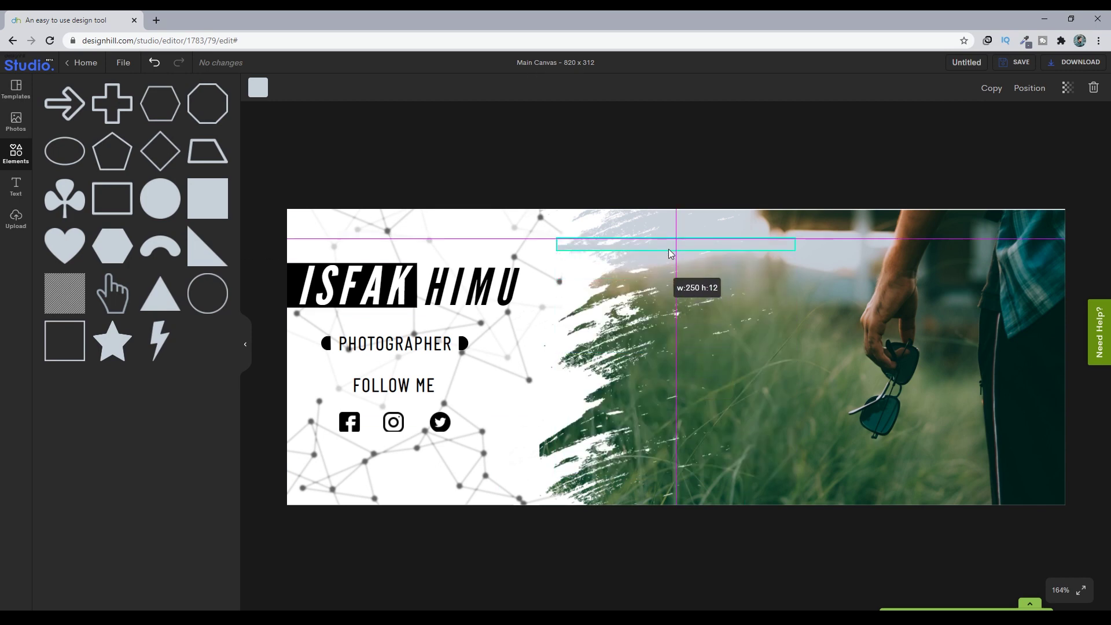
click(258, 88)
click(49, 284)
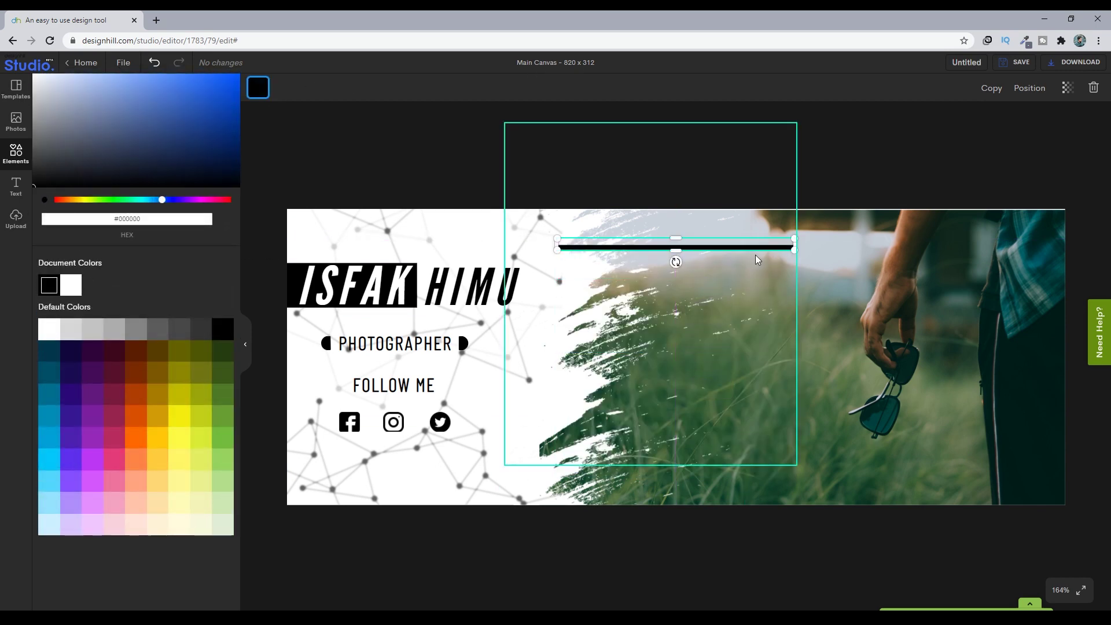
drag(757, 260, 437, 453)
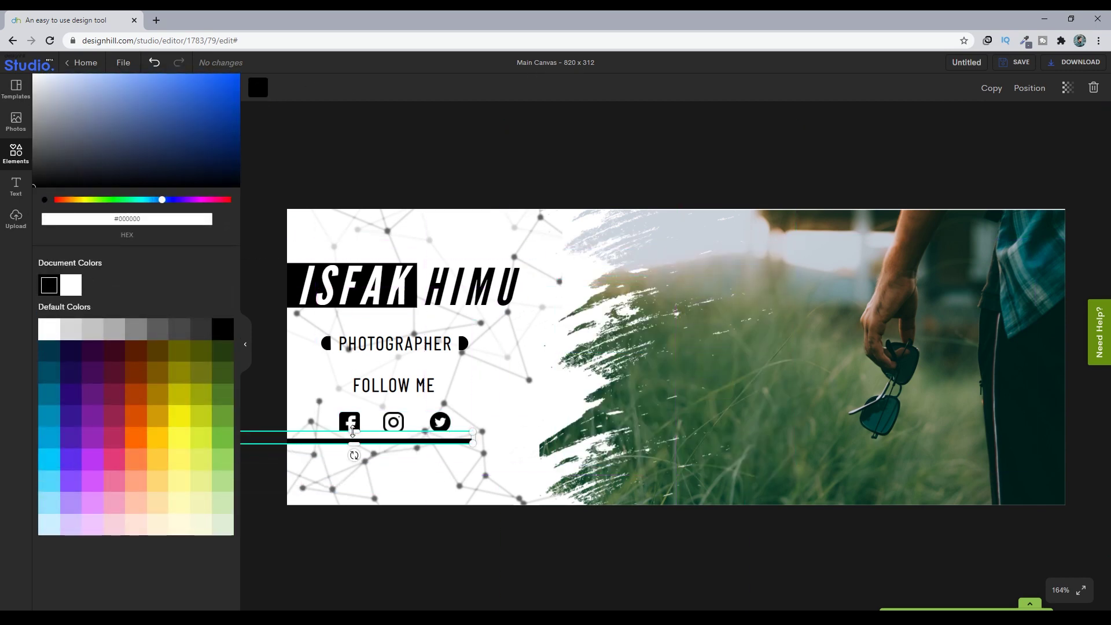
drag(353, 431, 387, 438)
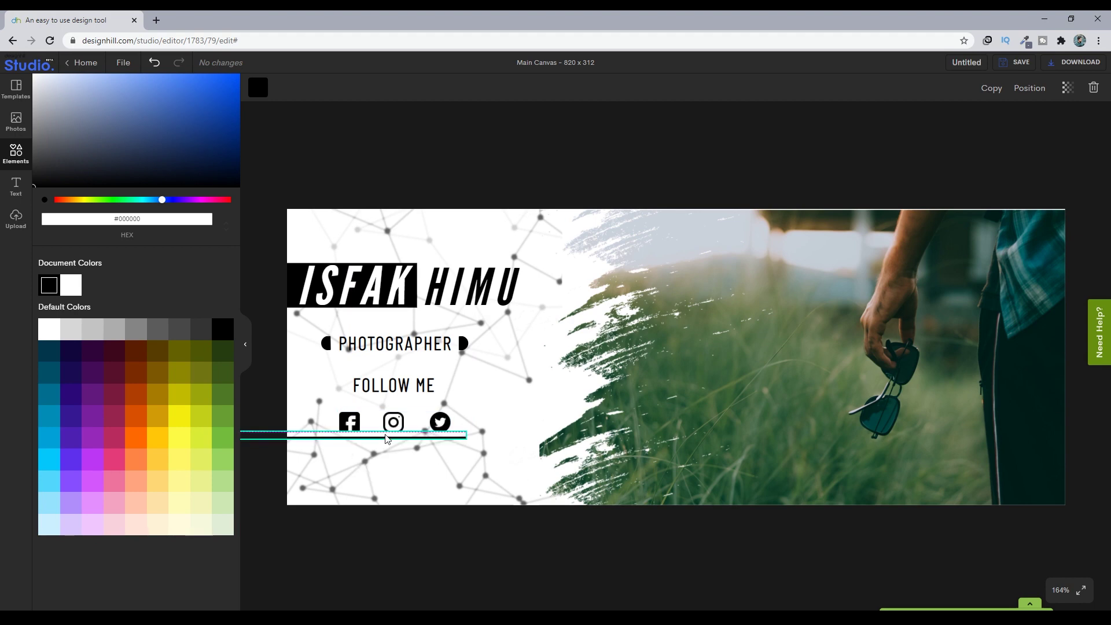
click(517, 557)
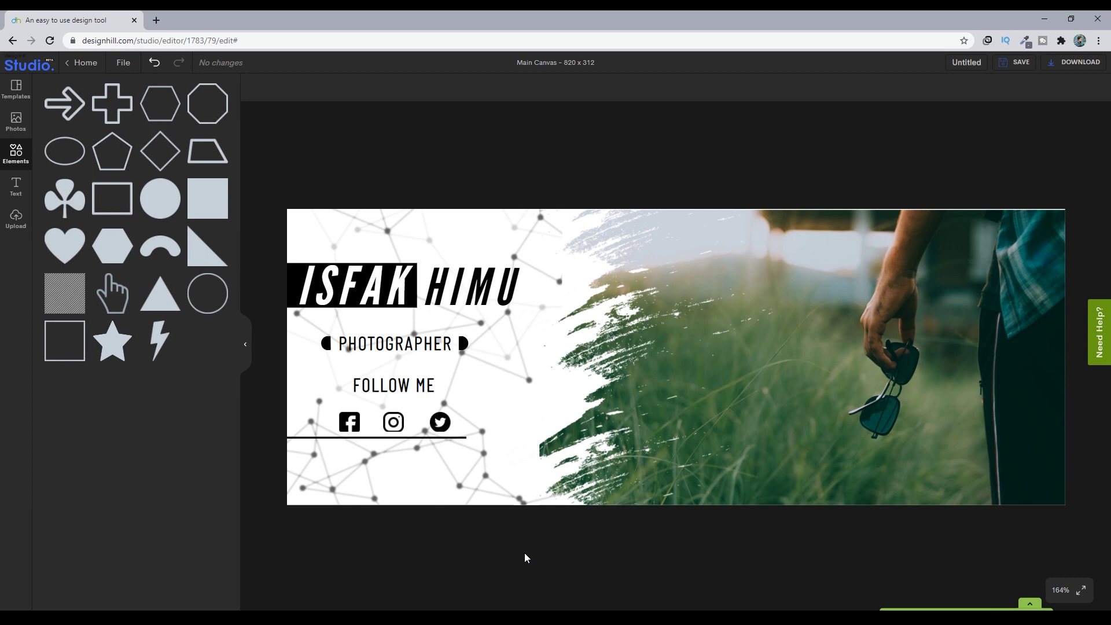
- Raise the social icons and FOLLOW ME slightly and settle the underline's position
drag(414, 422, 414, 419)
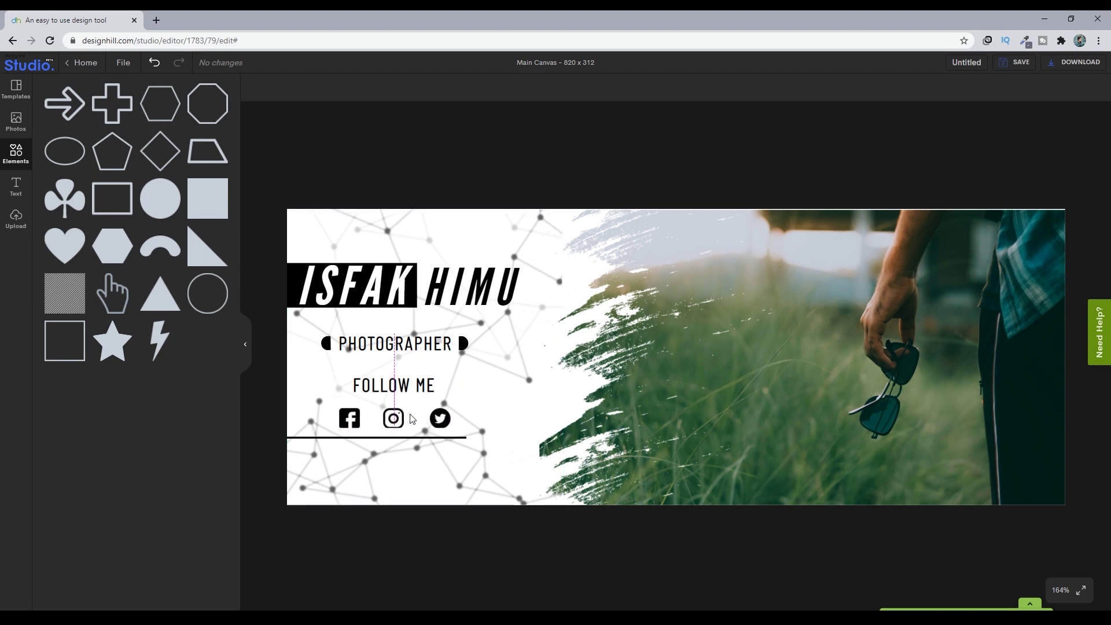
click(451, 518)
drag(425, 376, 391, 377)
click(483, 547)
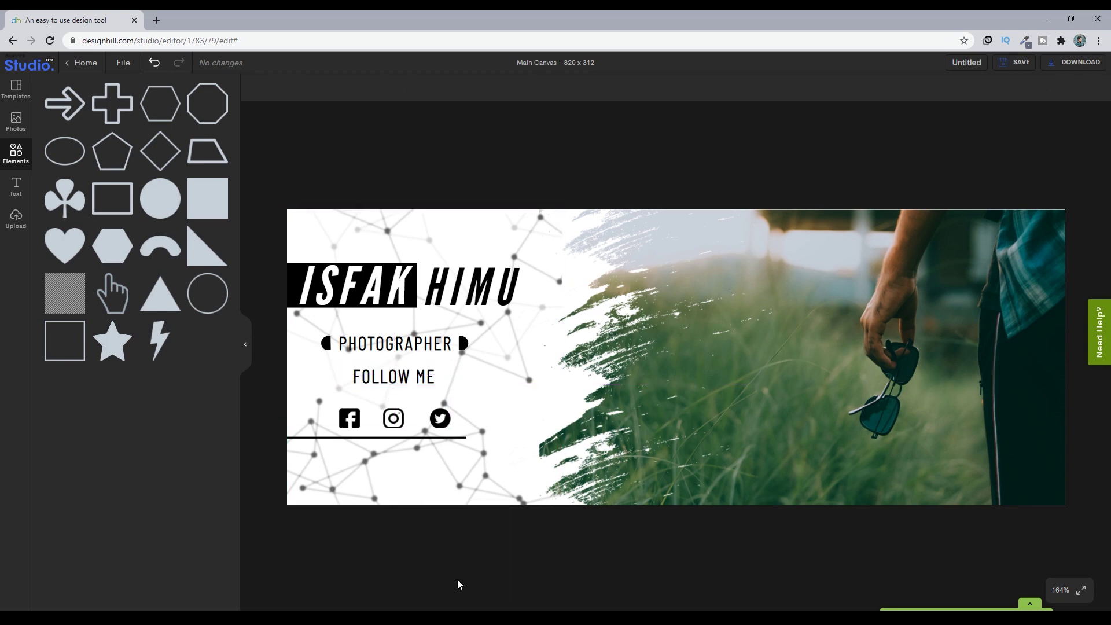
drag(421, 426, 450, 433)
click(440, 551)
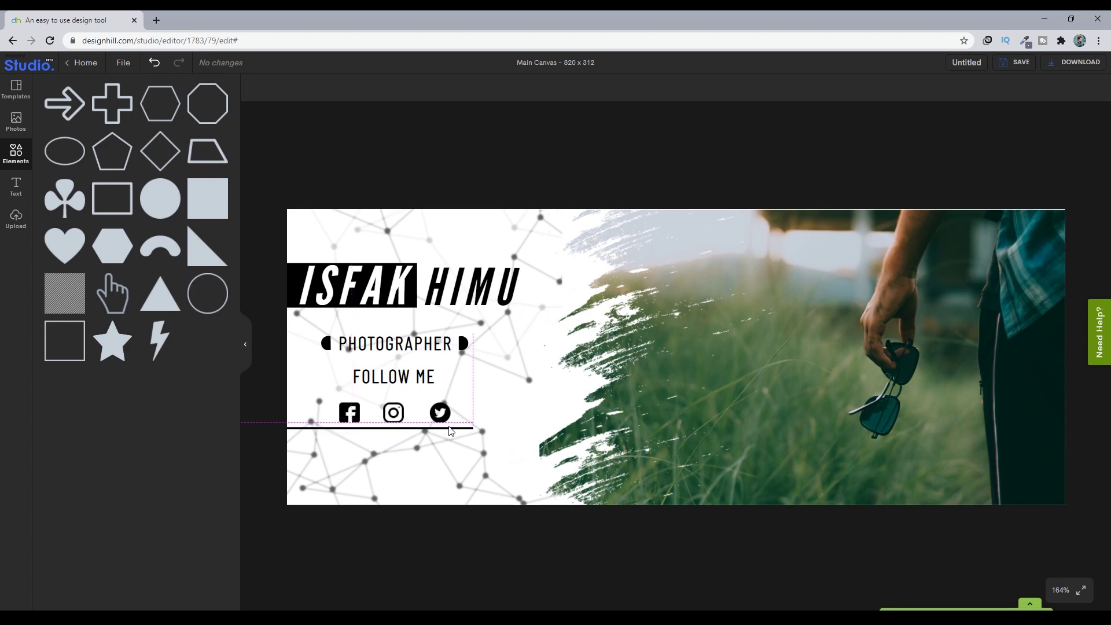
click(488, 543)
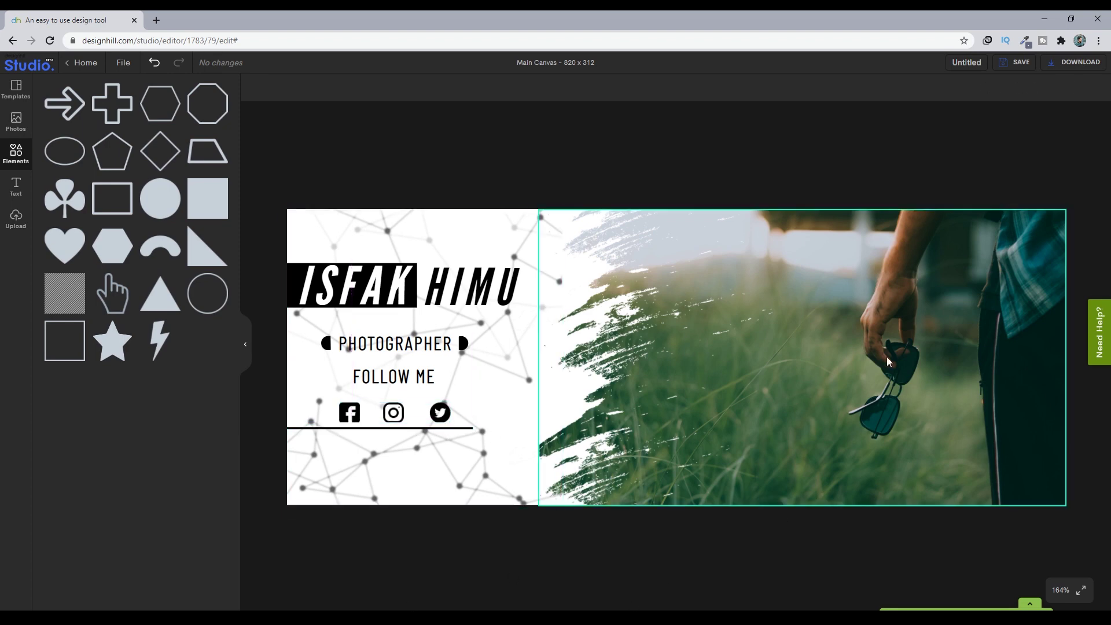
- Shift the grass photo slightly left and move the brush-stroke overlay lower
click(419, 379)
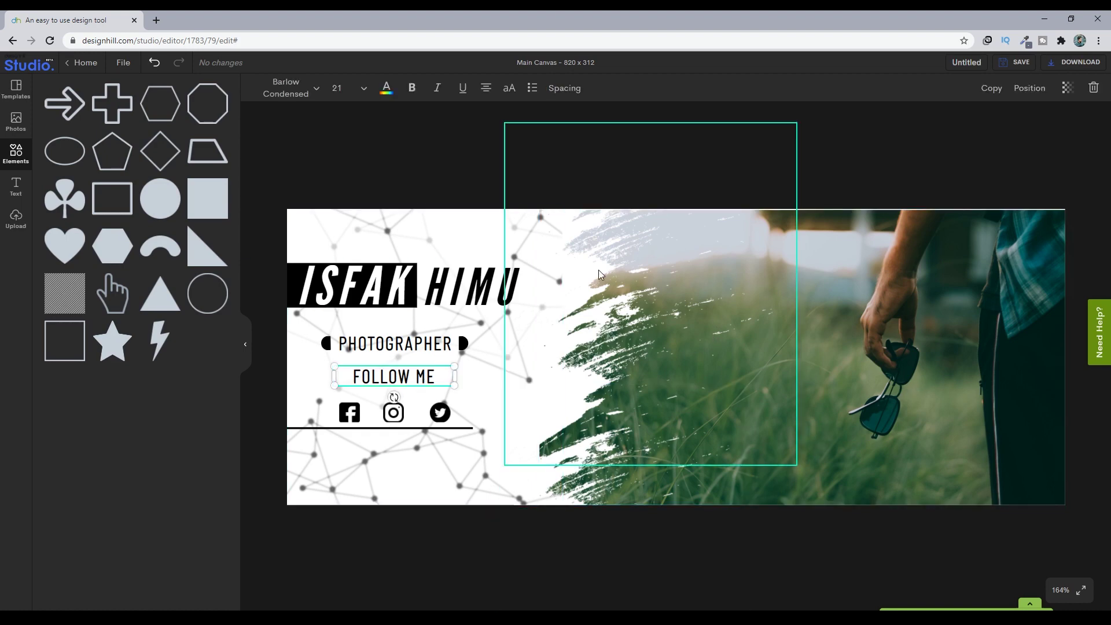
drag(600, 274, 589, 267)
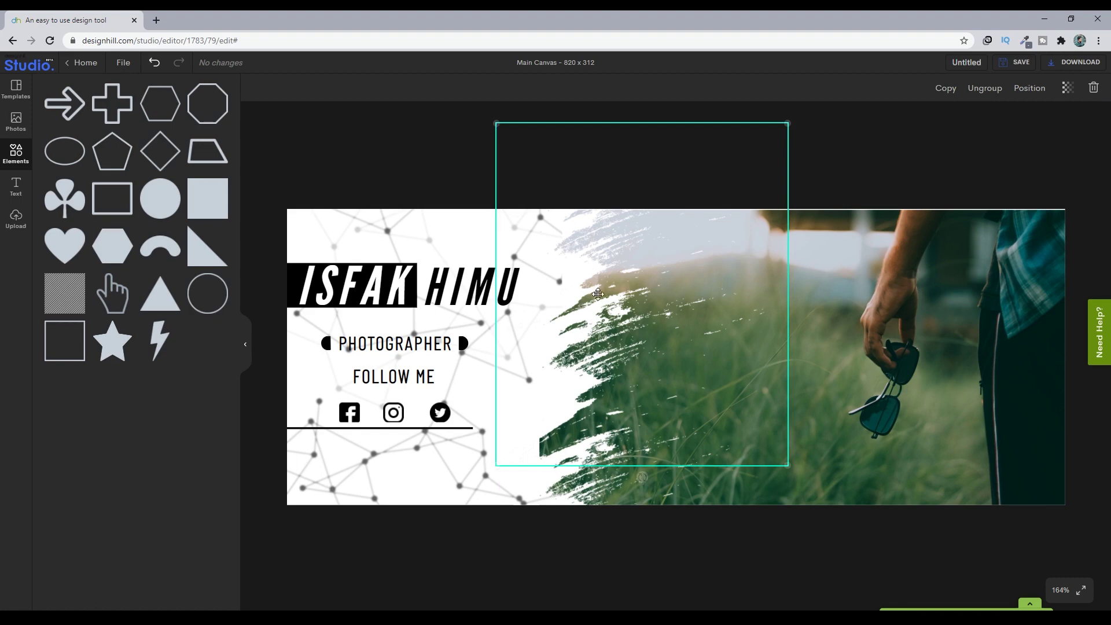
mouse_move(586, 267)
mouse_down()
mouse_move(559, 408)
mouse_move(555, 399)
mouse_move(596, 438)
mouse_up()
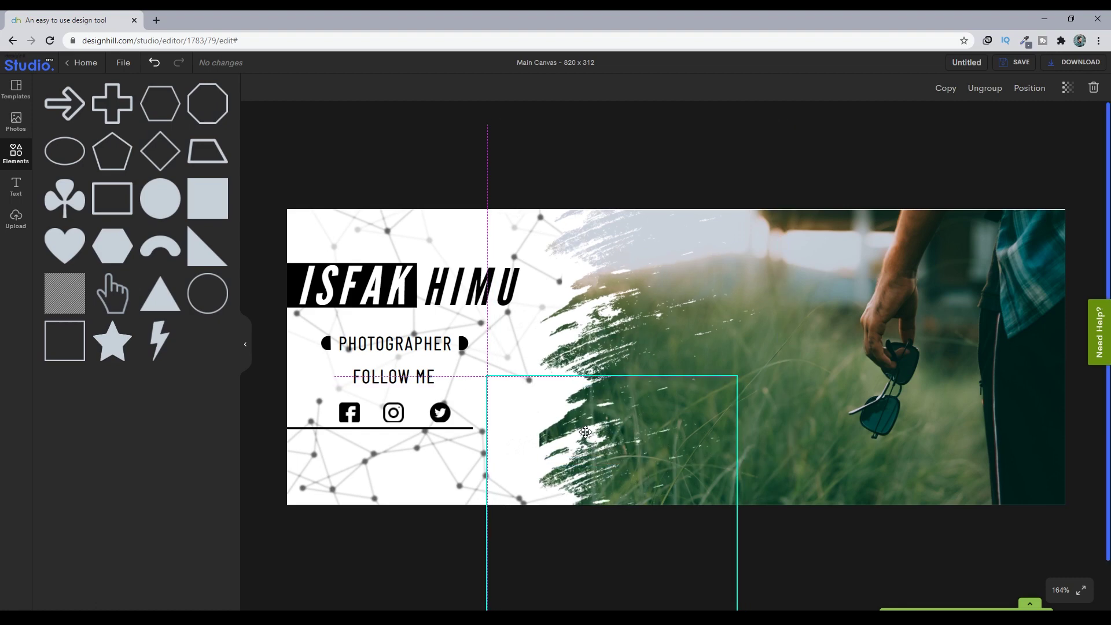
click(679, 138)
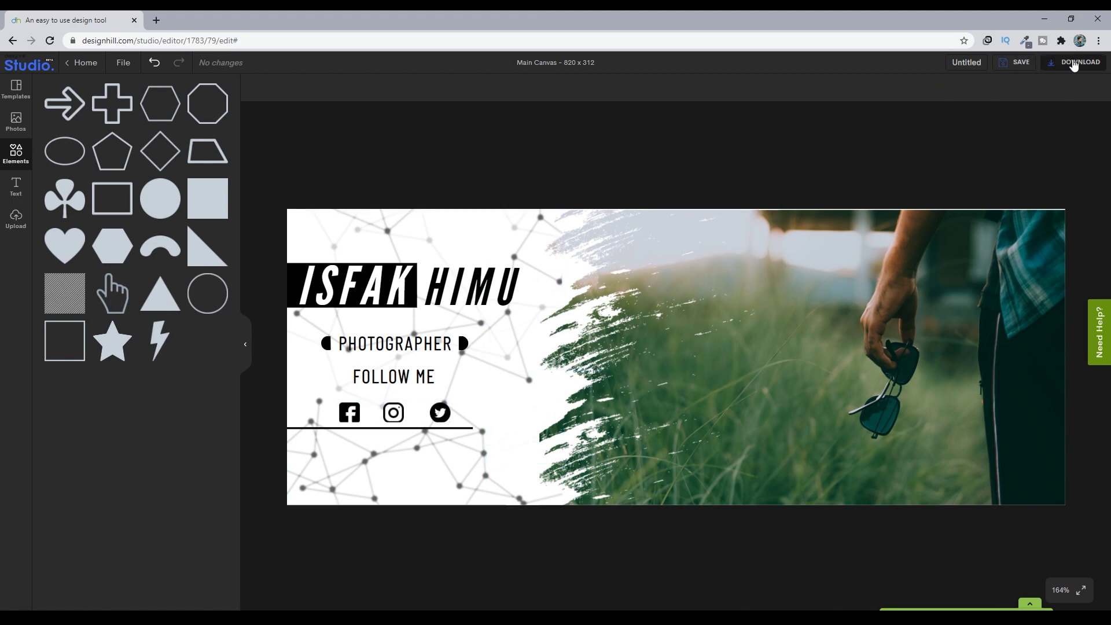
- Save the cover, then download it as a JPG at 100% quality
click(1017, 62)
click(966, 103)
click(1077, 63)
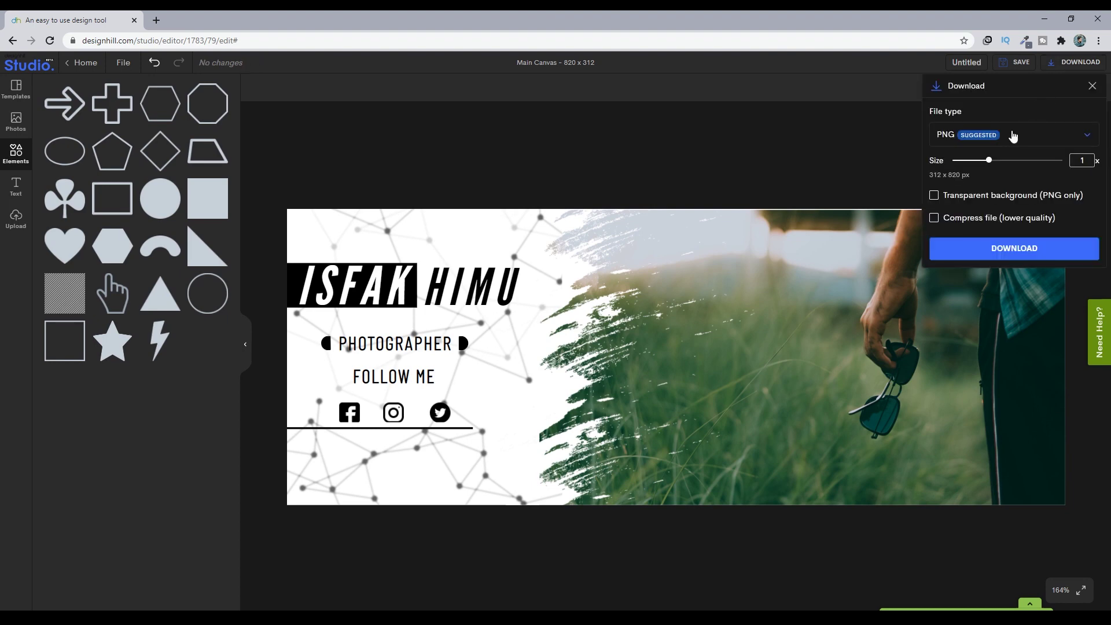
click(1083, 141)
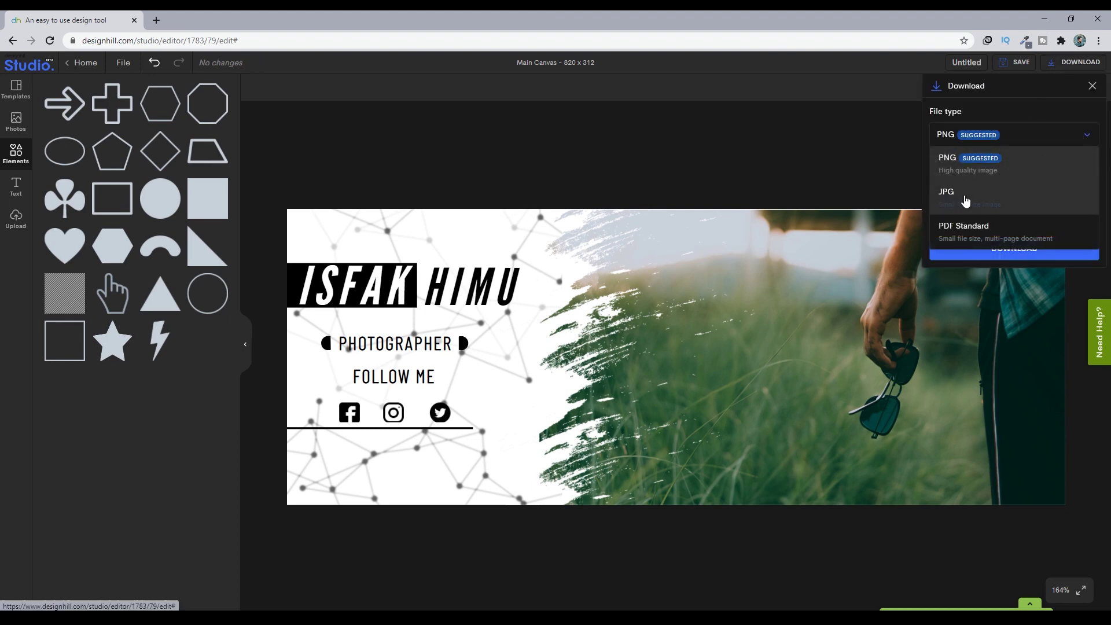
click(966, 197)
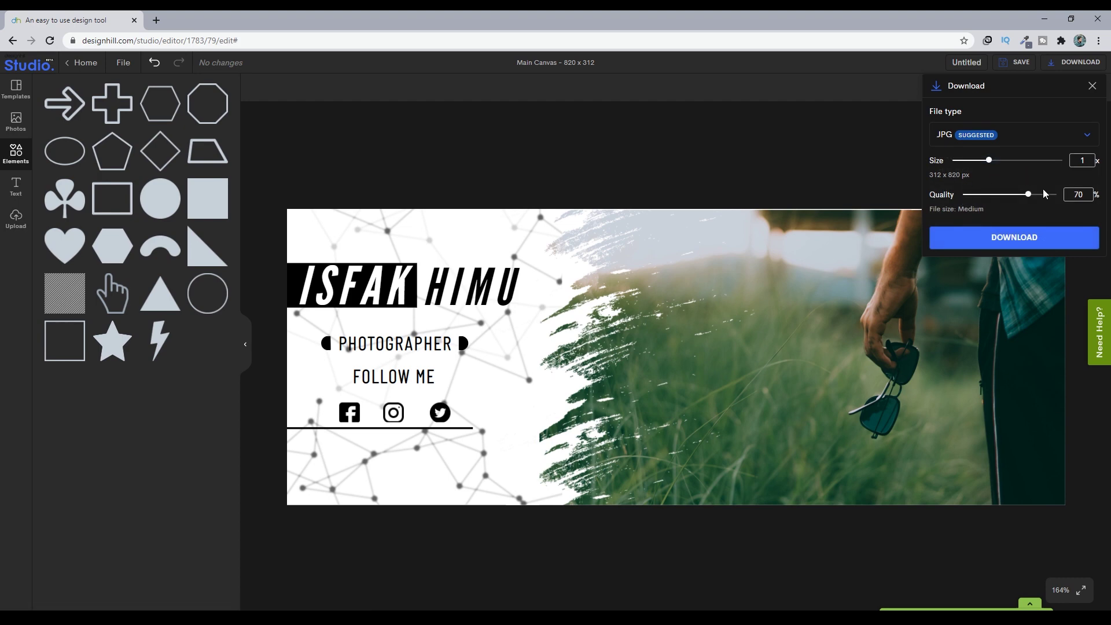
drag(1027, 196, 1071, 199)
click(1024, 243)
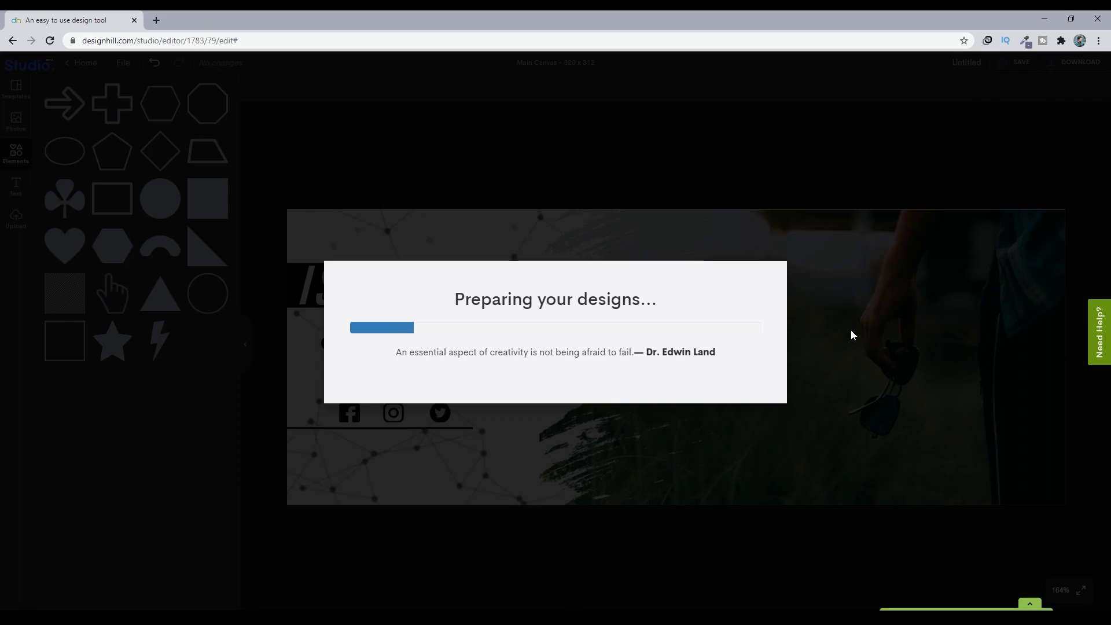